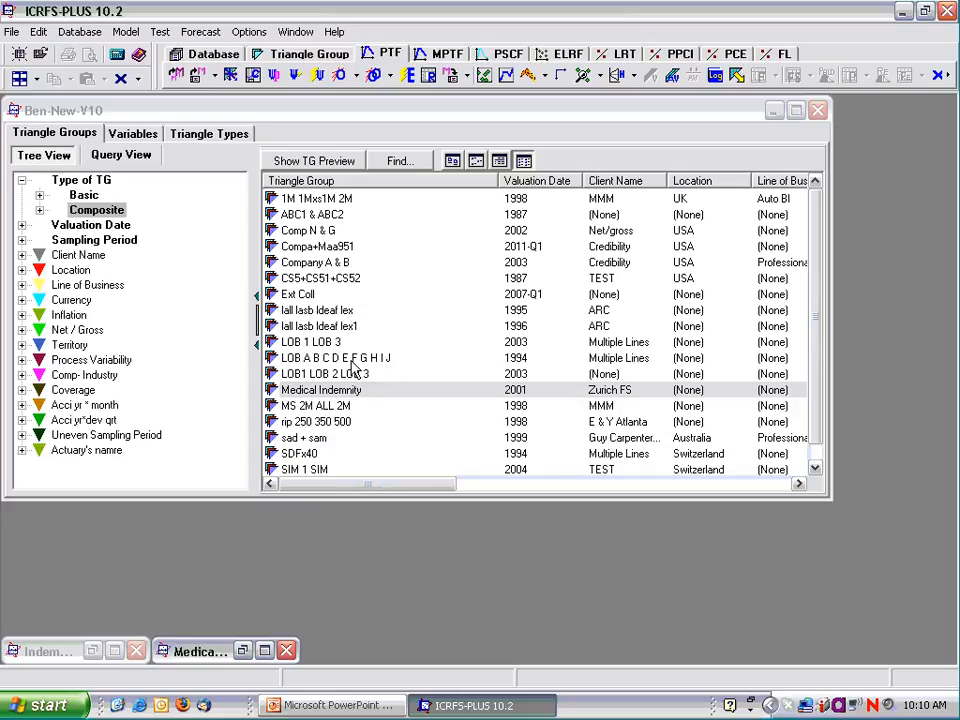
# Open the composite triangle group LOB A B C D E F G H I J and open all its related "good" PTF models together
pyautogui.click(347, 358)
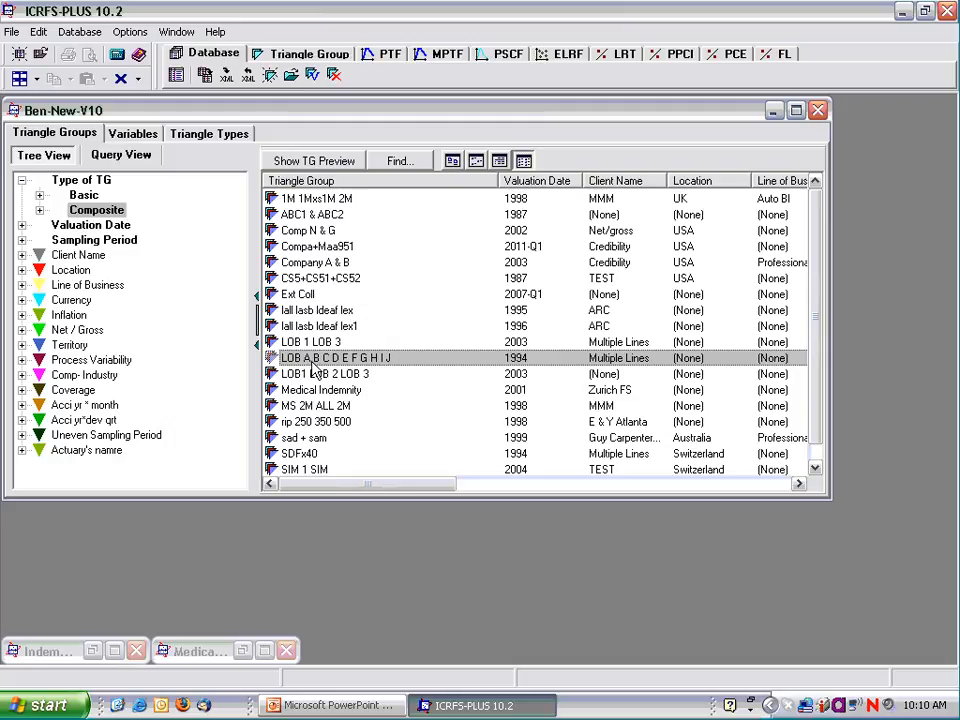
pyautogui.doubleClick(386, 359)
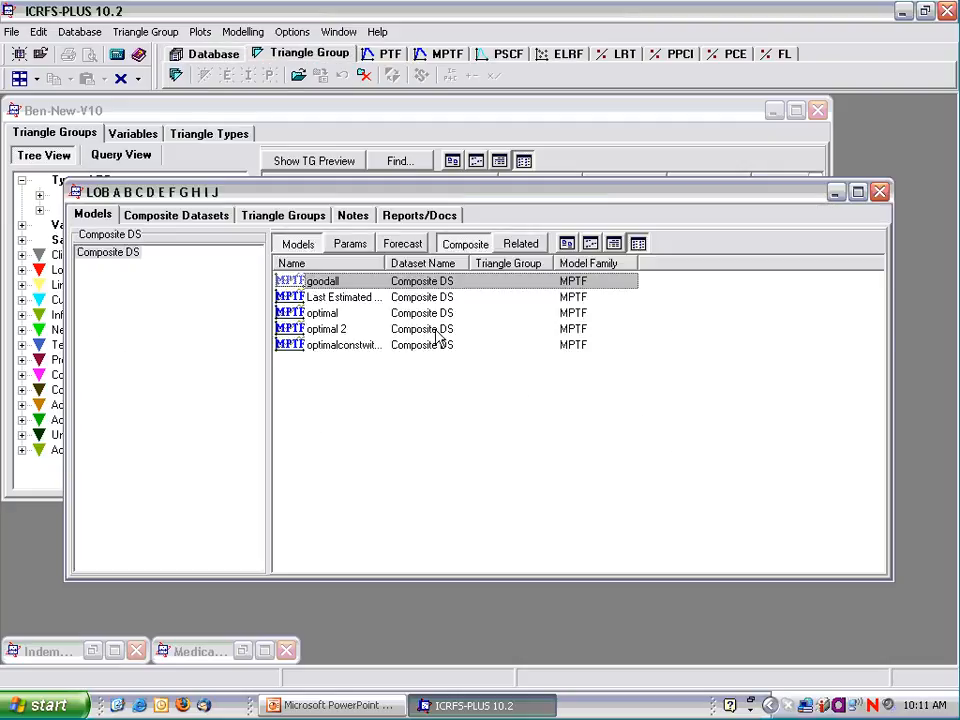
pyautogui.click(515, 249)
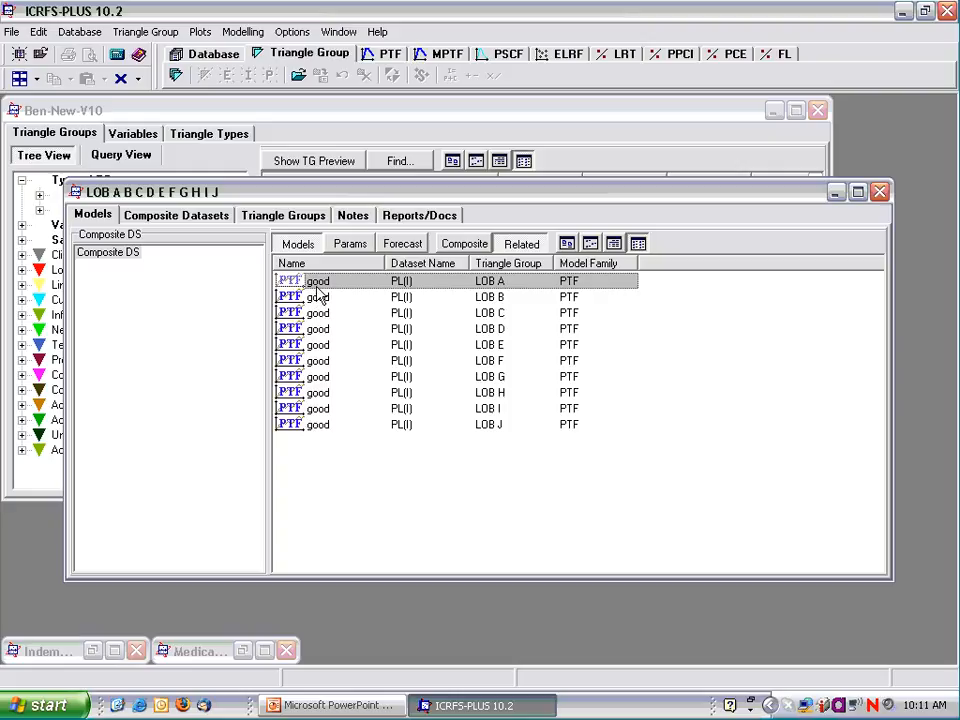
pyautogui.keyDown('shift'); pyautogui.click(308, 428); pyautogui.keyUp('shift')
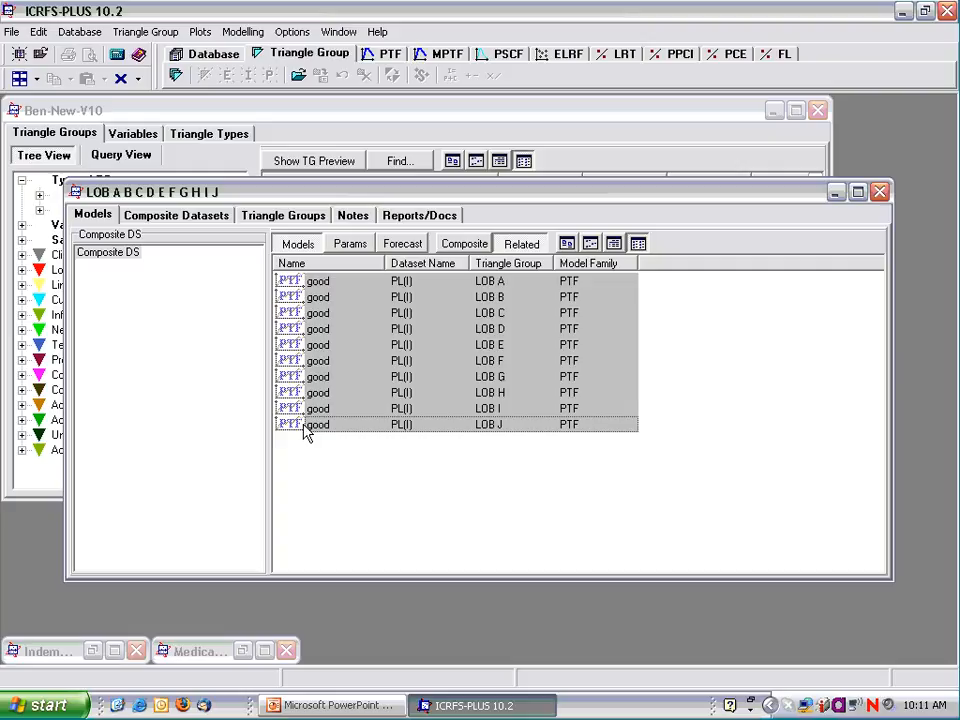
pyautogui.rightClick(285, 310)
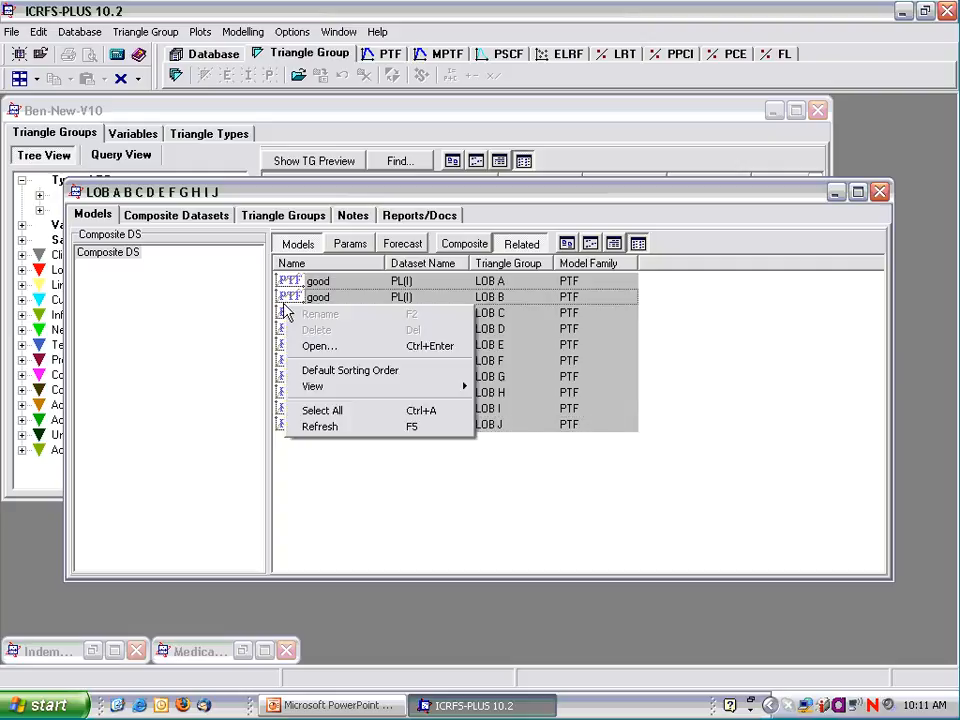
pyautogui.click(315, 346)
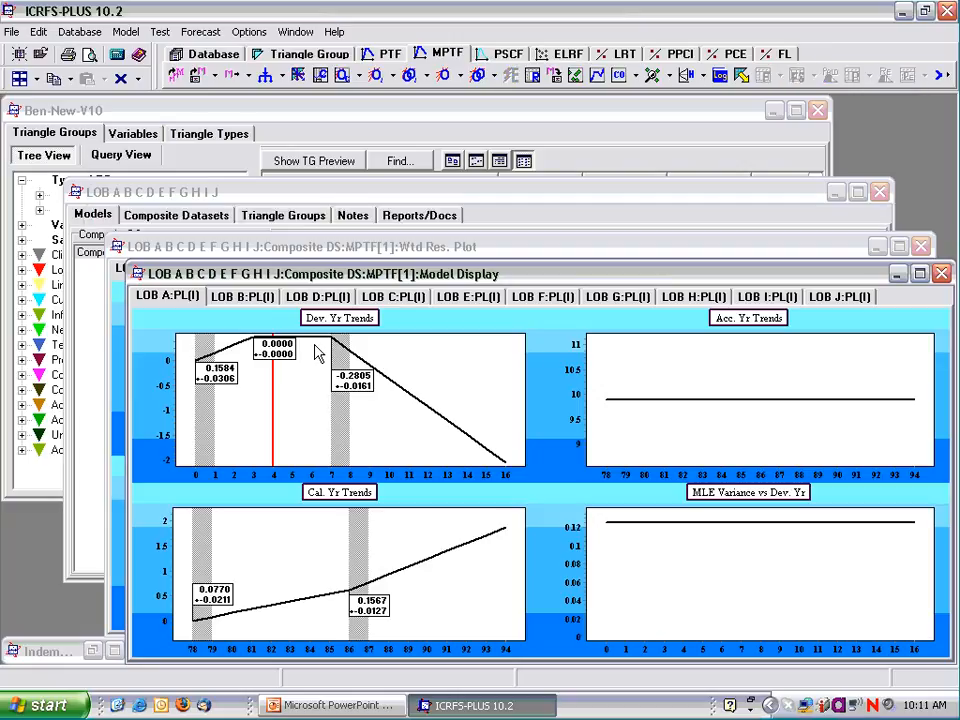
# Tile the model display and weighted residual plots side by side, and review the trends of datasets LOB B through LOB F
pyautogui.click(36, 79)
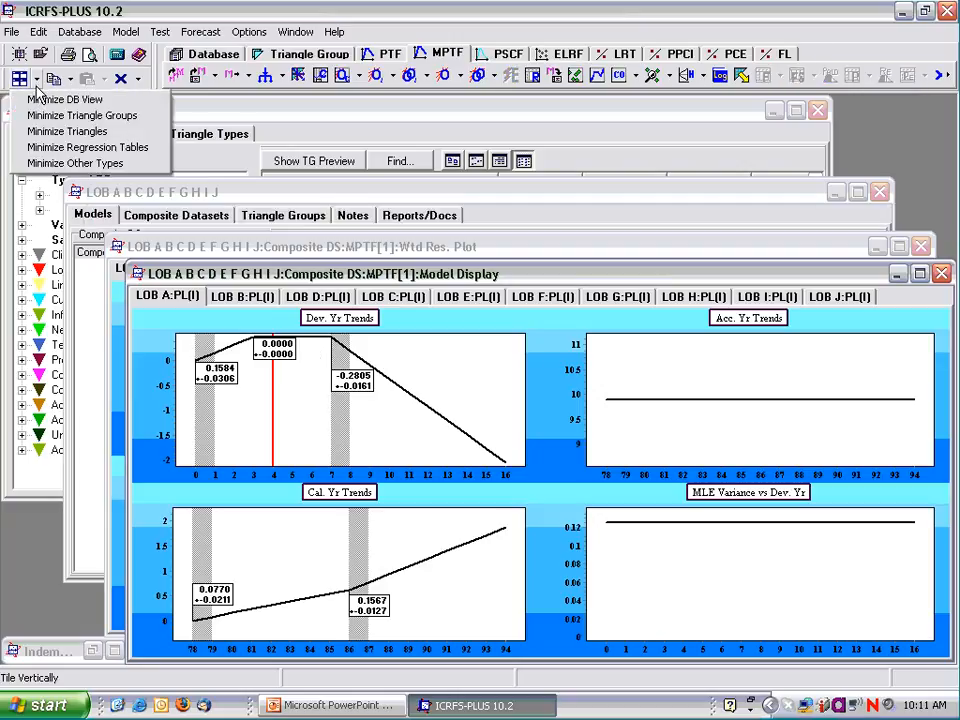
pyautogui.click(42, 150)
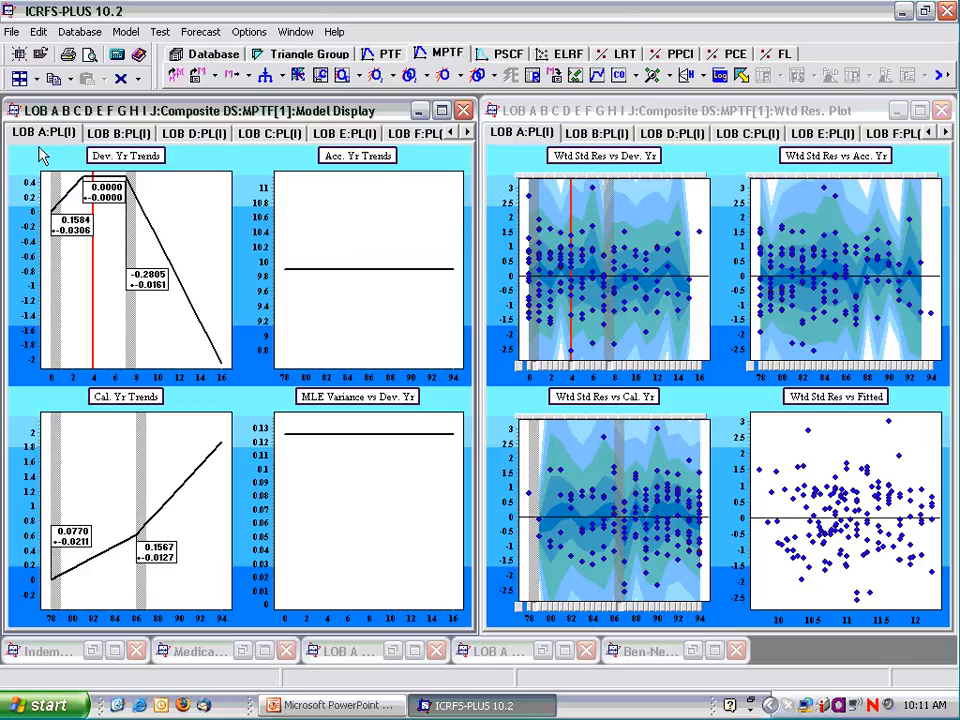
pyautogui.click(118, 134)
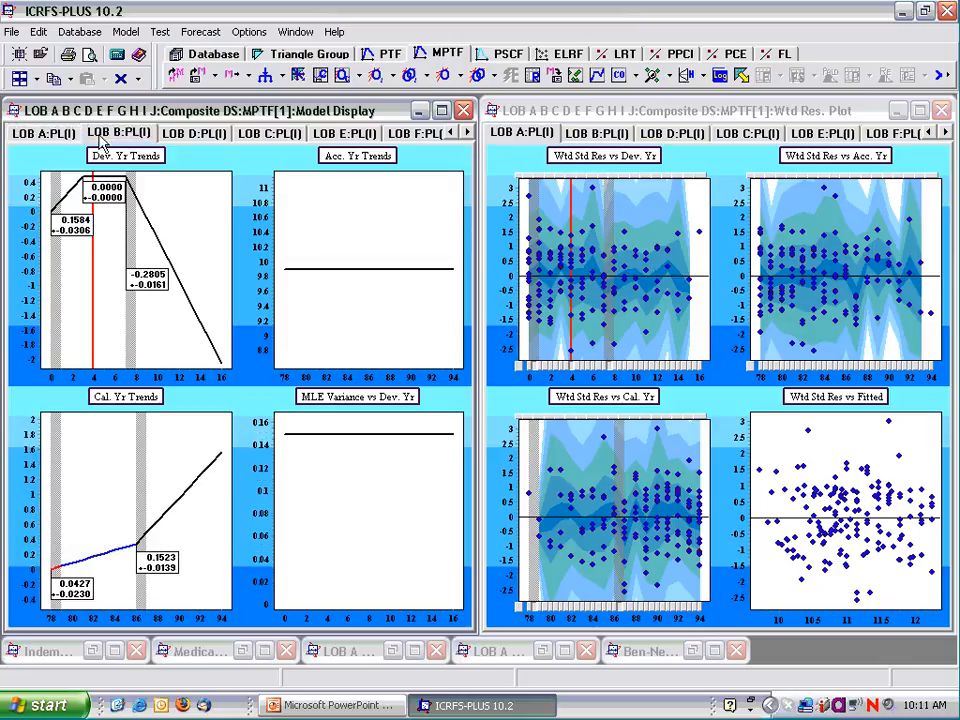
pyautogui.click(194, 133)
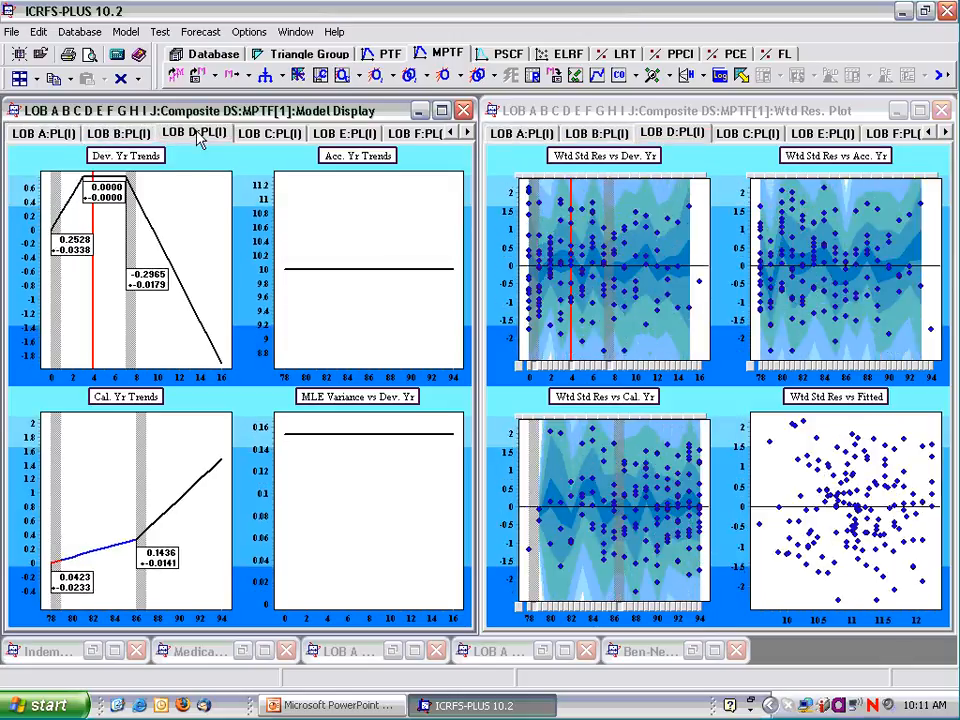
pyautogui.click(252, 134)
pyautogui.click(328, 136)
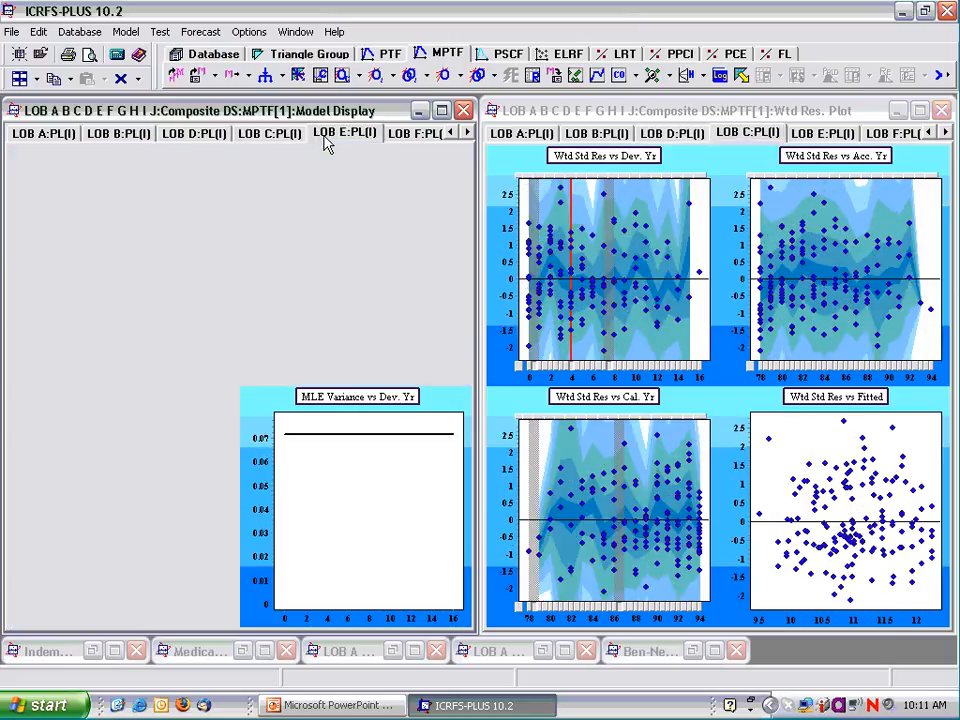
pyautogui.click(403, 140)
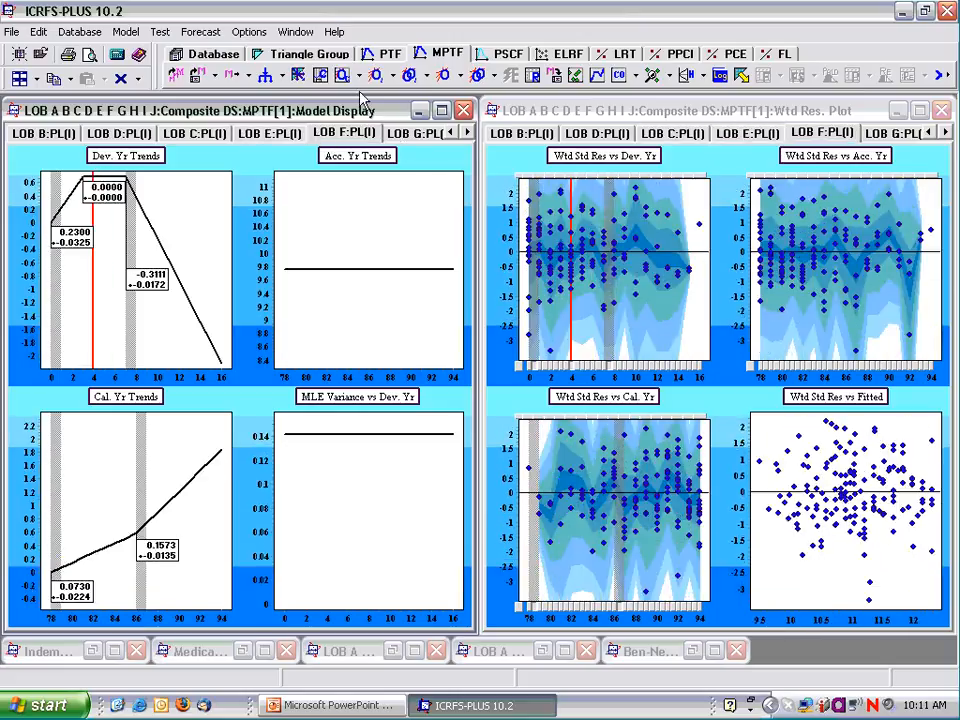
# Set all correlations between datasets to zero and examine the trends and residuals of datasets LOB B through LOB H
pyautogui.click(360, 77)
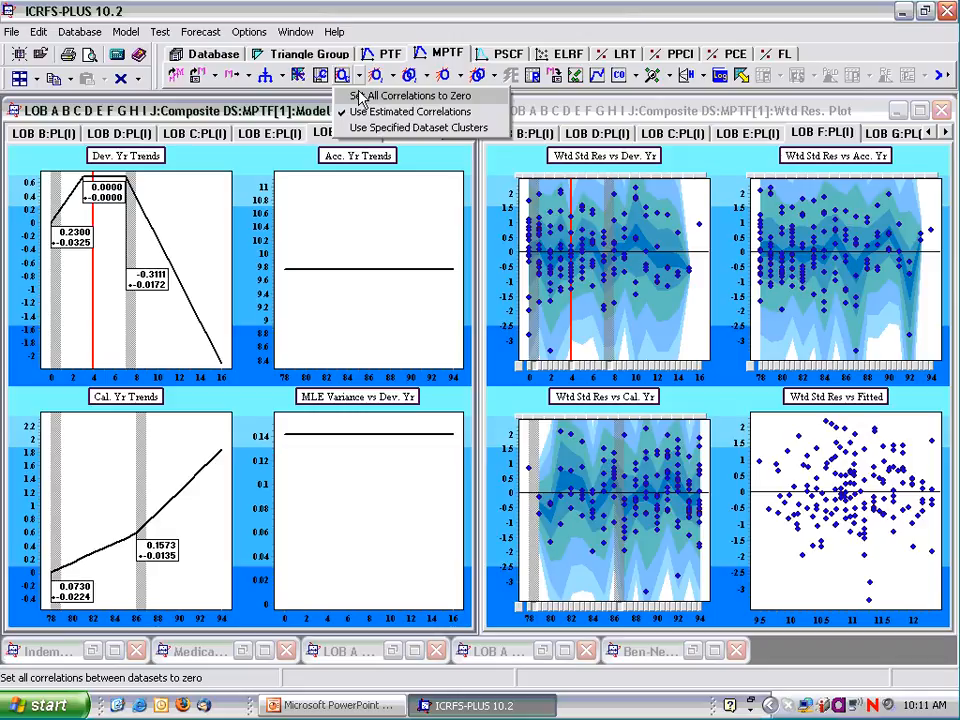
pyautogui.click(361, 96)
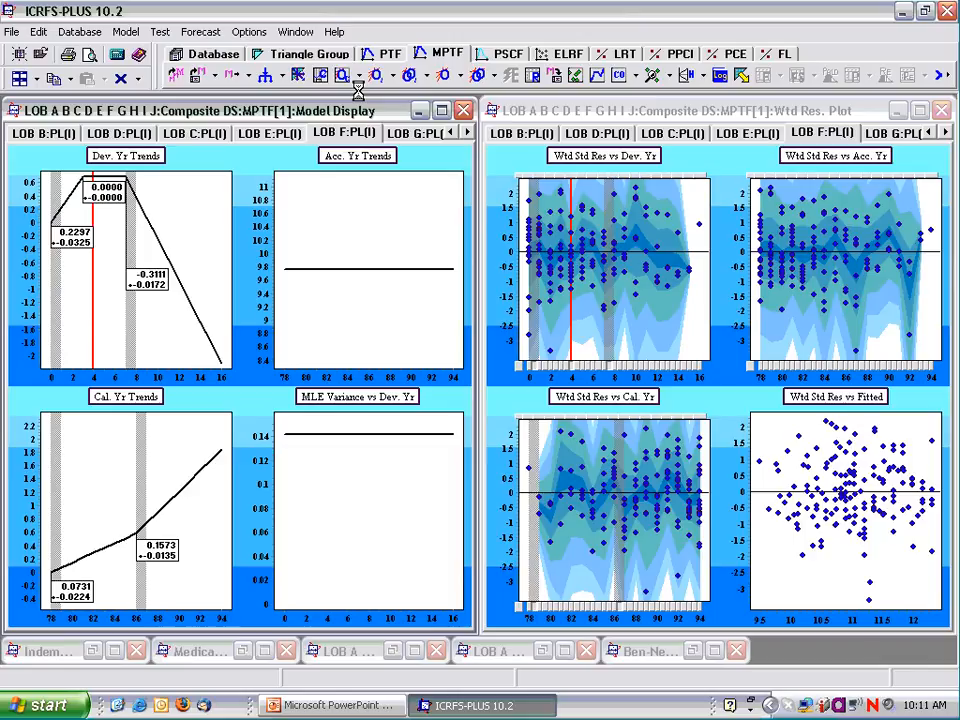
pyautogui.click(120, 135)
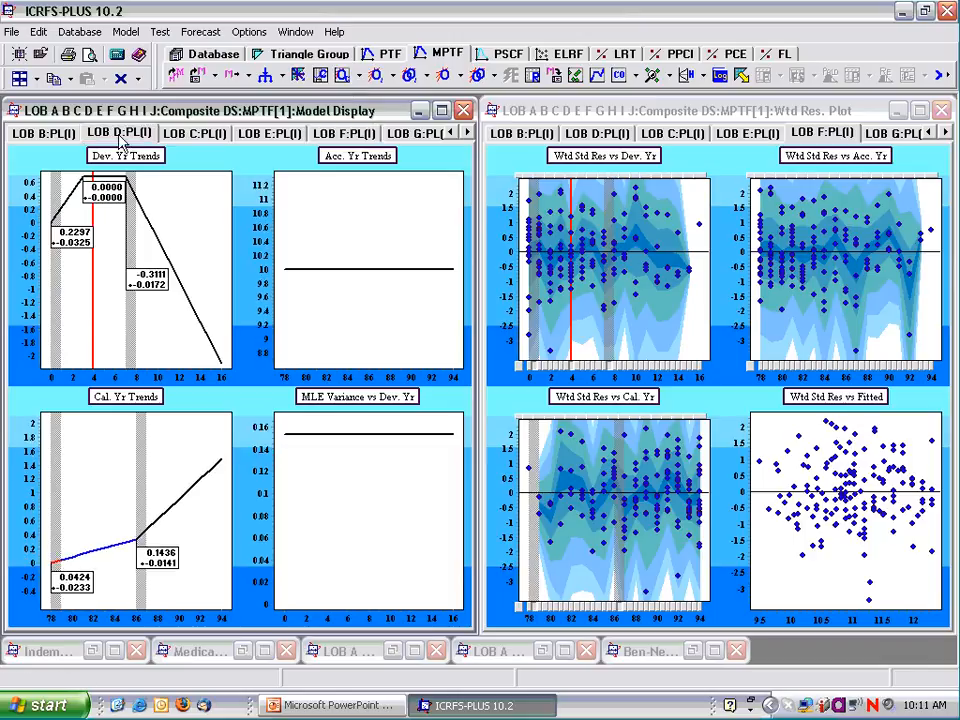
pyautogui.press('Left')
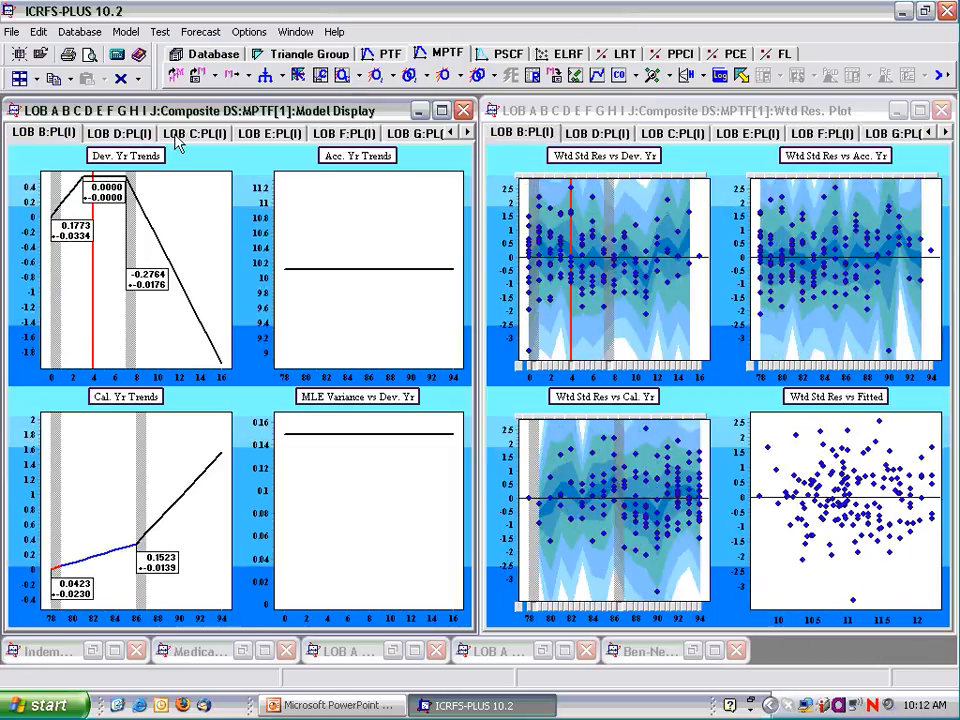
pyautogui.click(190, 138)
pyautogui.click(265, 140)
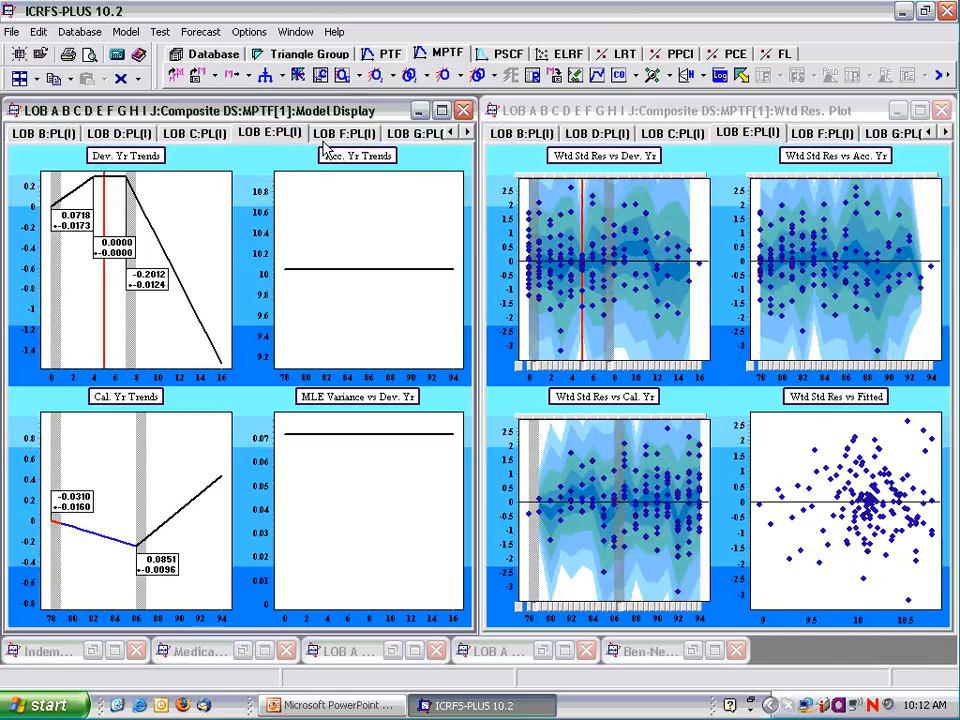
pyautogui.click(343, 140)
pyautogui.click(420, 136)
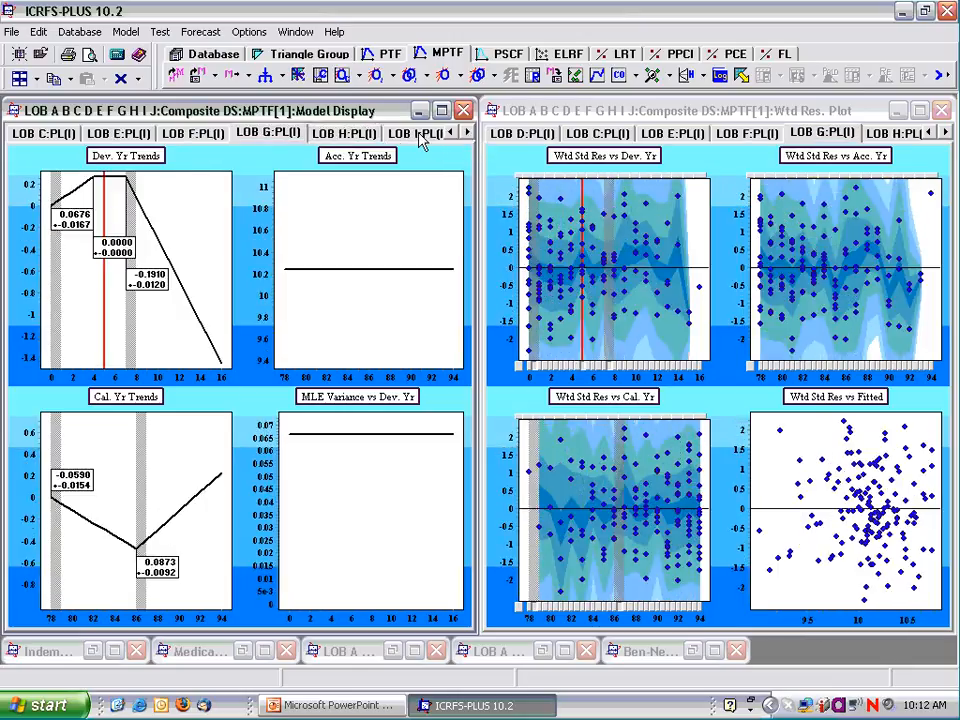
pyautogui.click(422, 142)
pyautogui.click(288, 140)
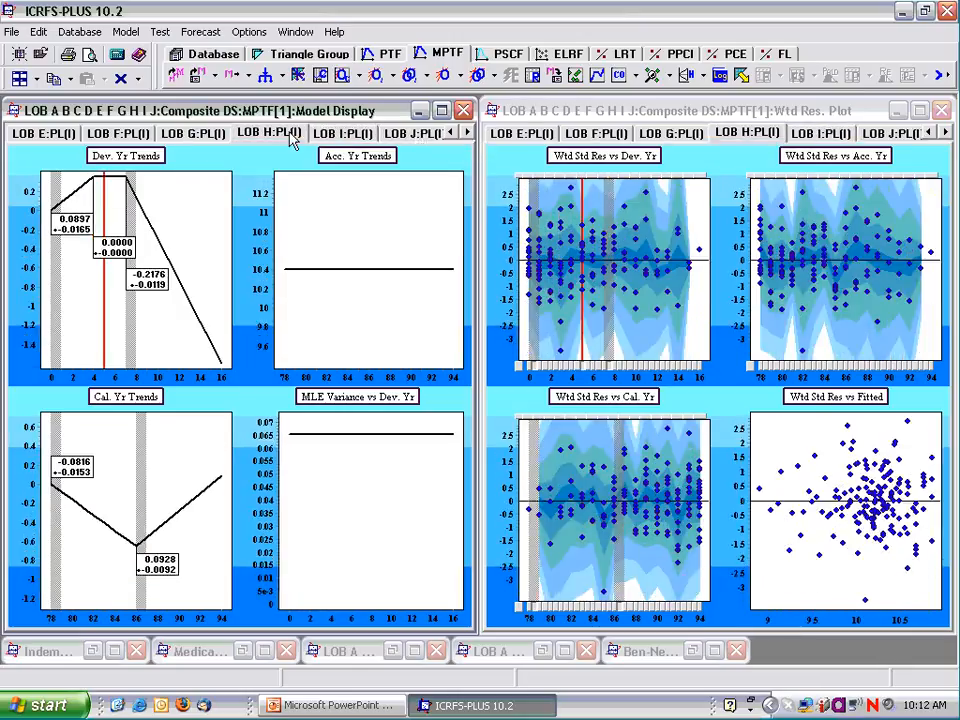
# Switch the model to estimated correlations and check the table of final weighted residual correlations between datasets
pyautogui.click(358, 76)
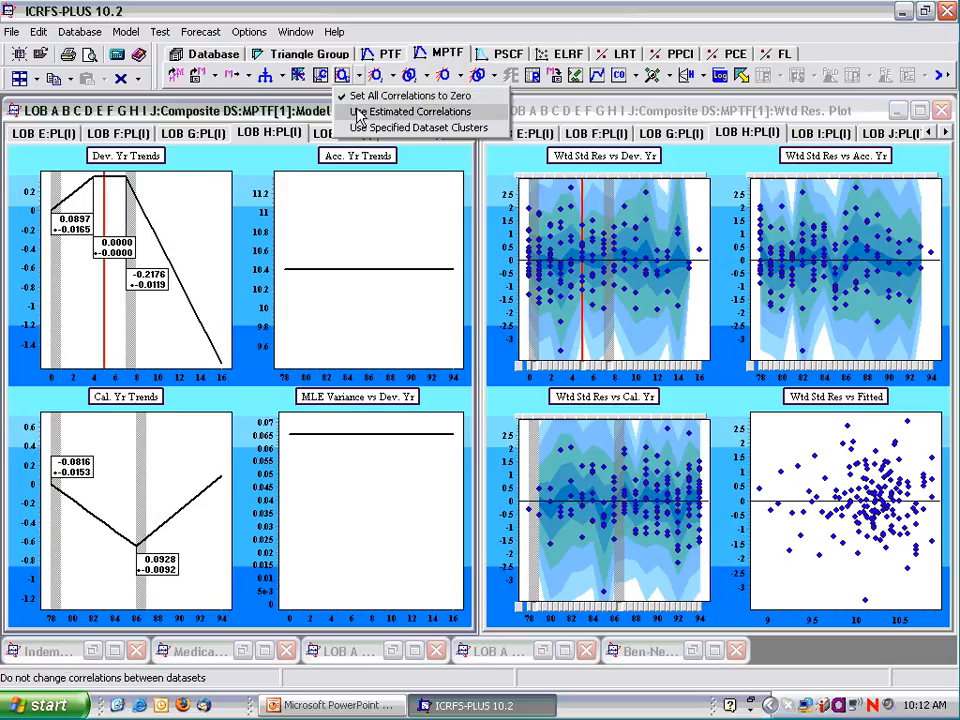
pyautogui.click(358, 115)
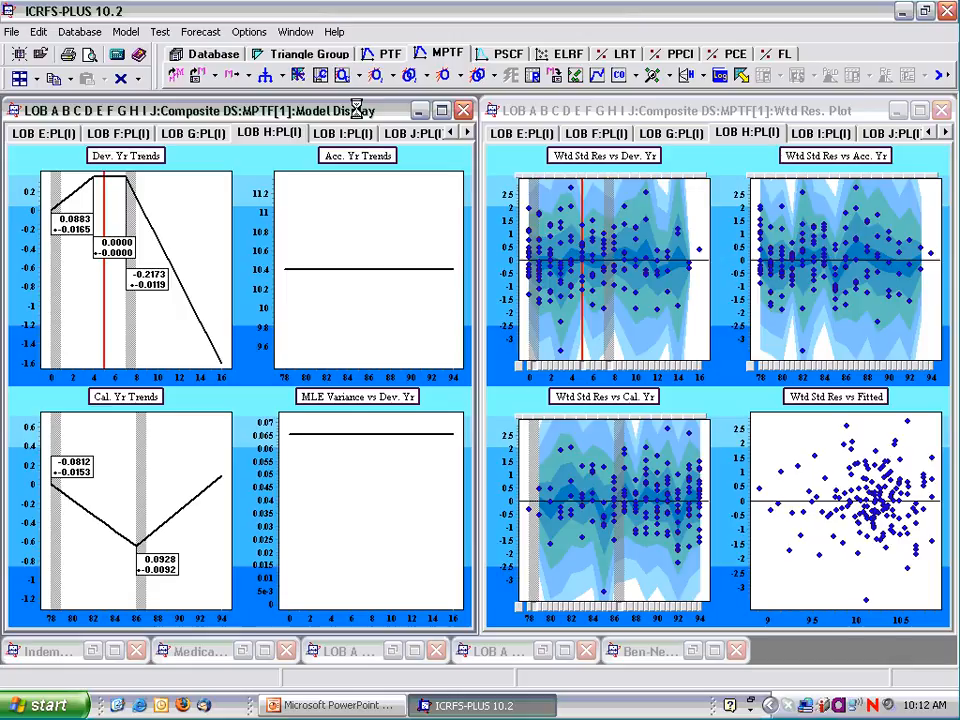
pyautogui.click(619, 79)
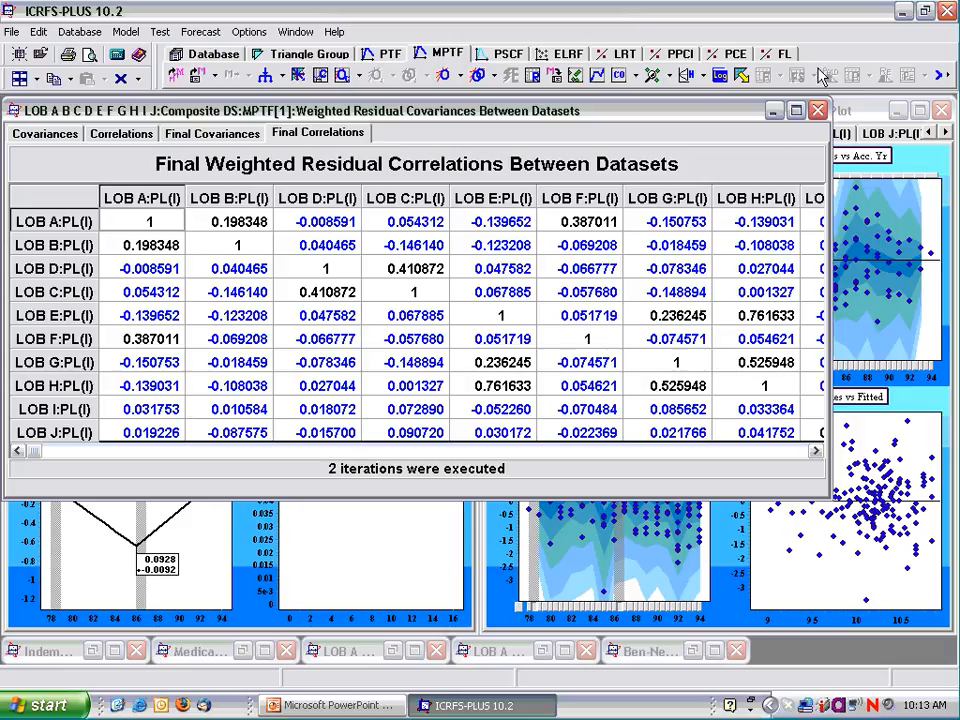
pyautogui.click(818, 110)
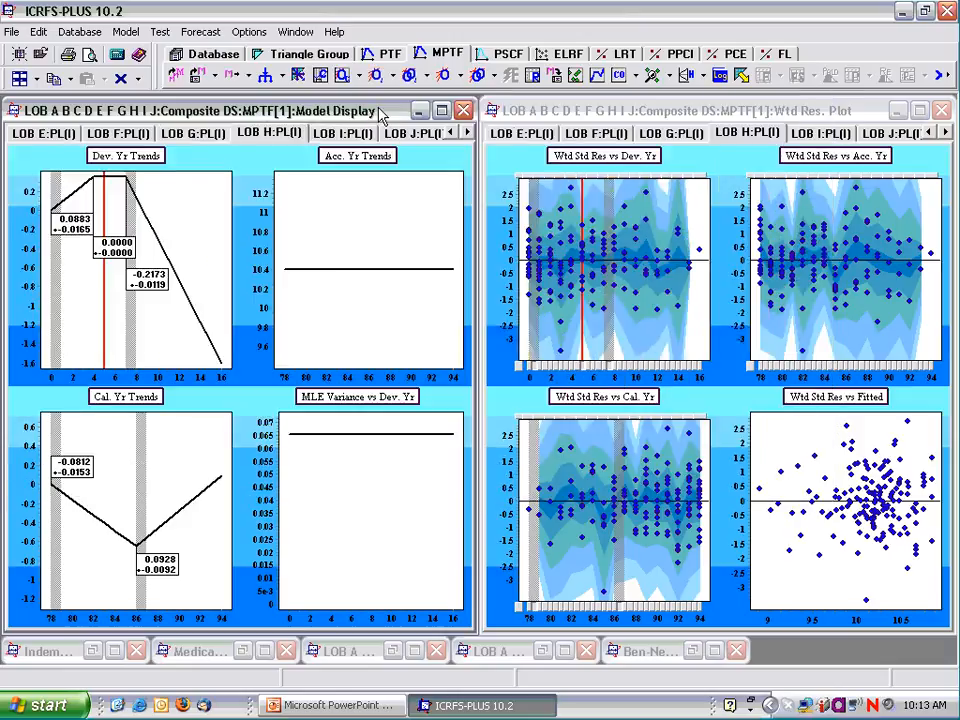
# Open the optimisation of residual correlations at full size and calculate dataset clusters that retain all significant correlations
pyautogui.click(342, 77)
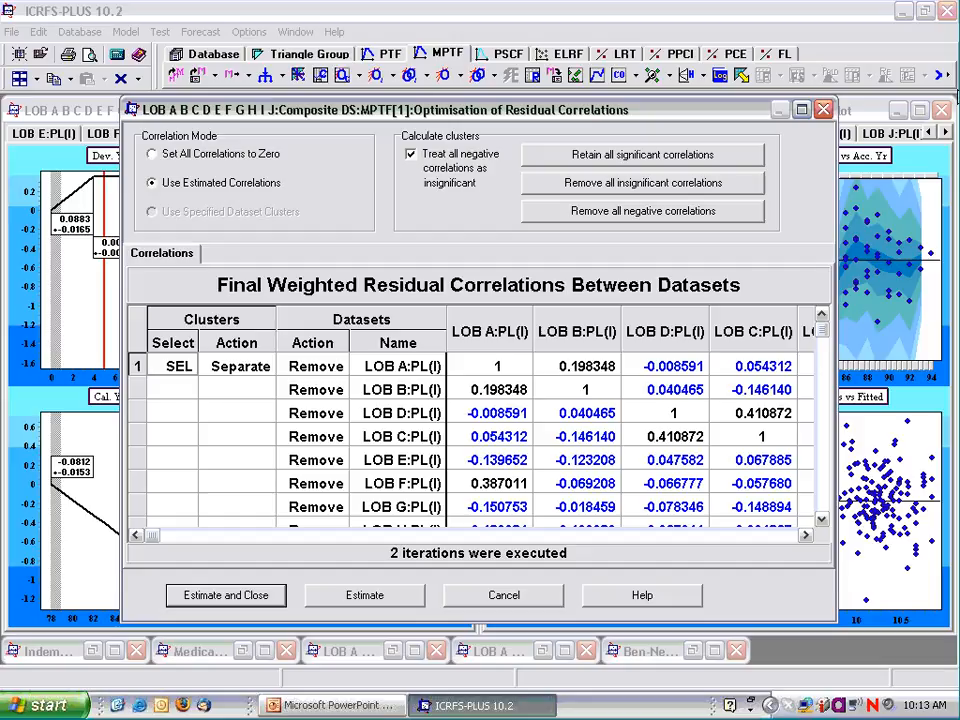
pyautogui.click(802, 110)
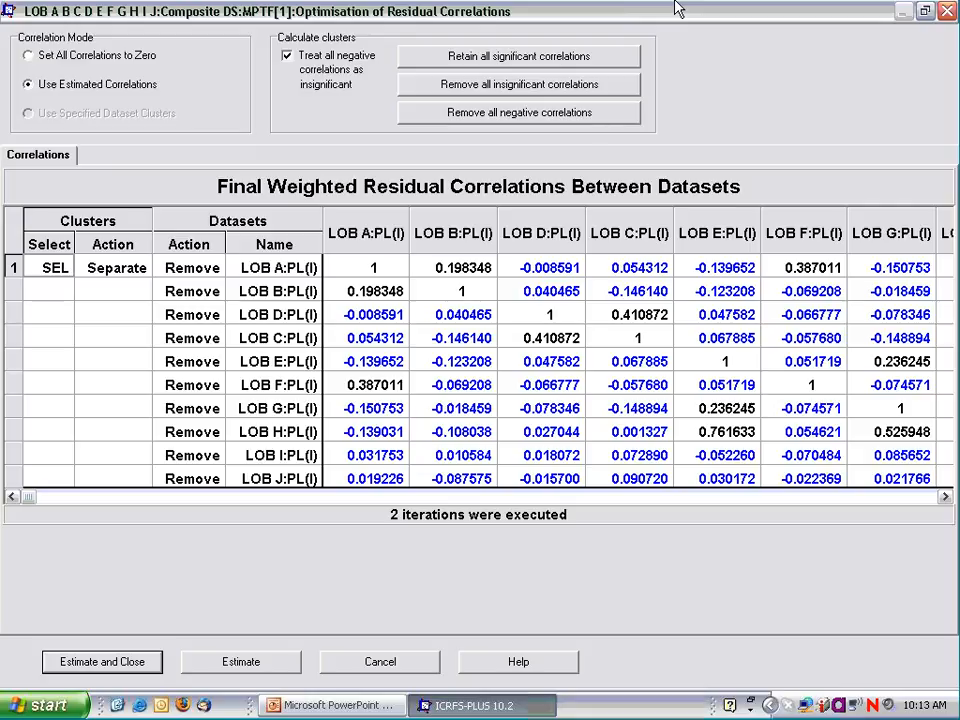
pyautogui.click(528, 60)
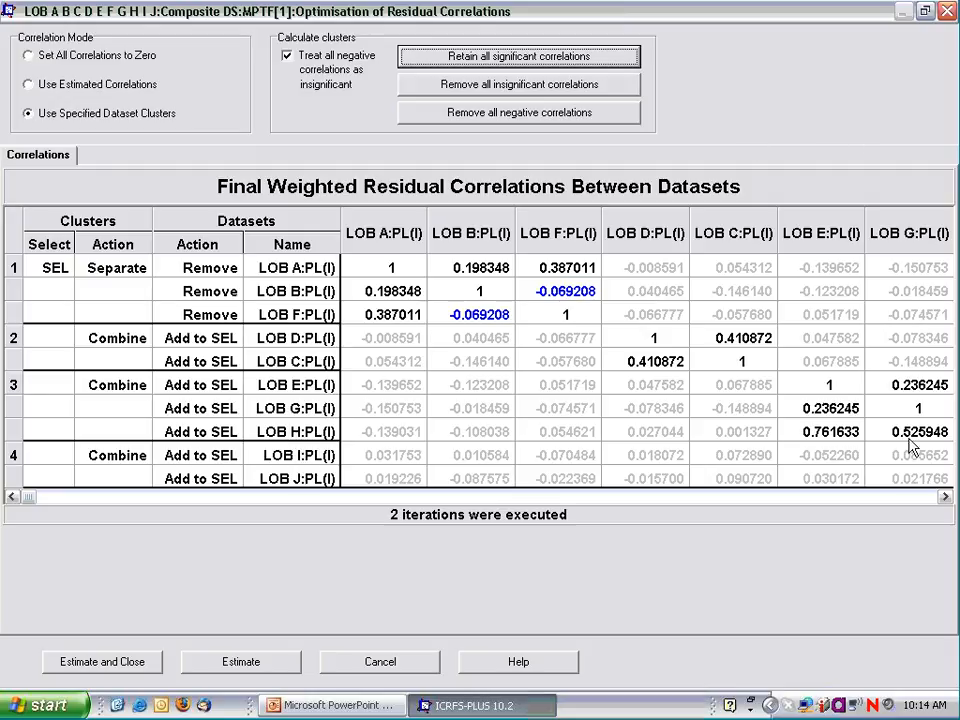
pyautogui.click(941, 497)
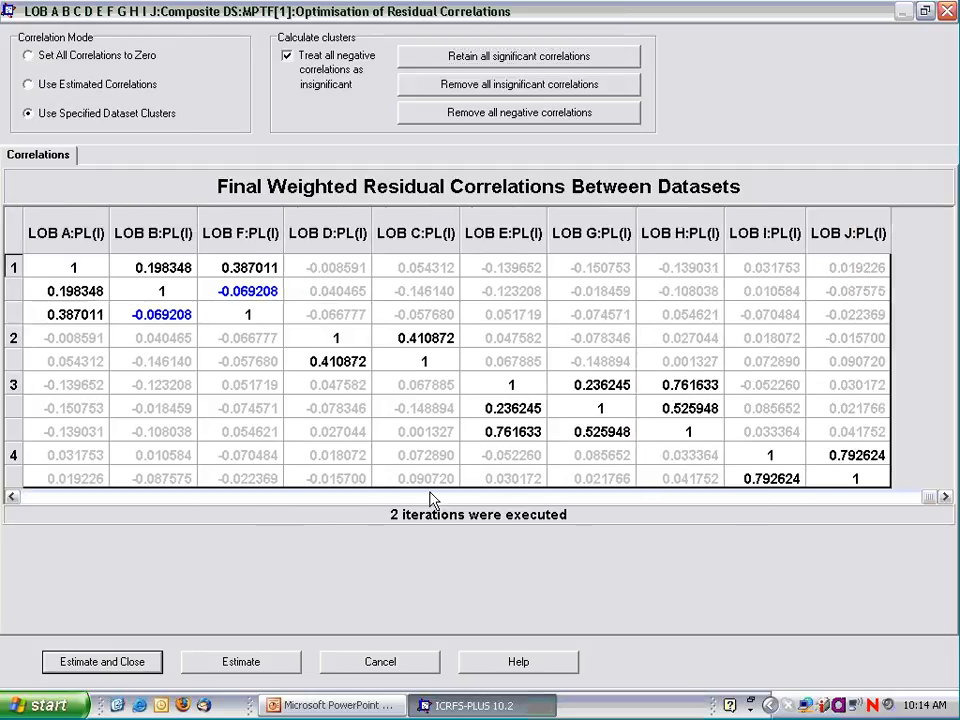
pyautogui.click(13, 497)
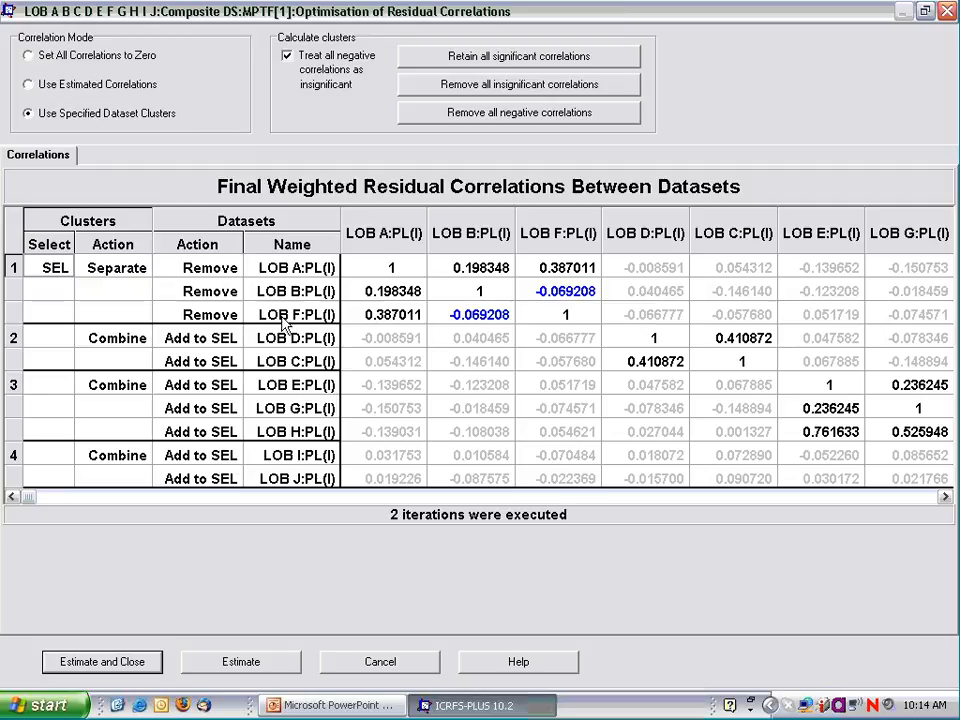
# Remove LOB F from the first cluster, and add it back to that selected cluster
pyautogui.click(213, 316)
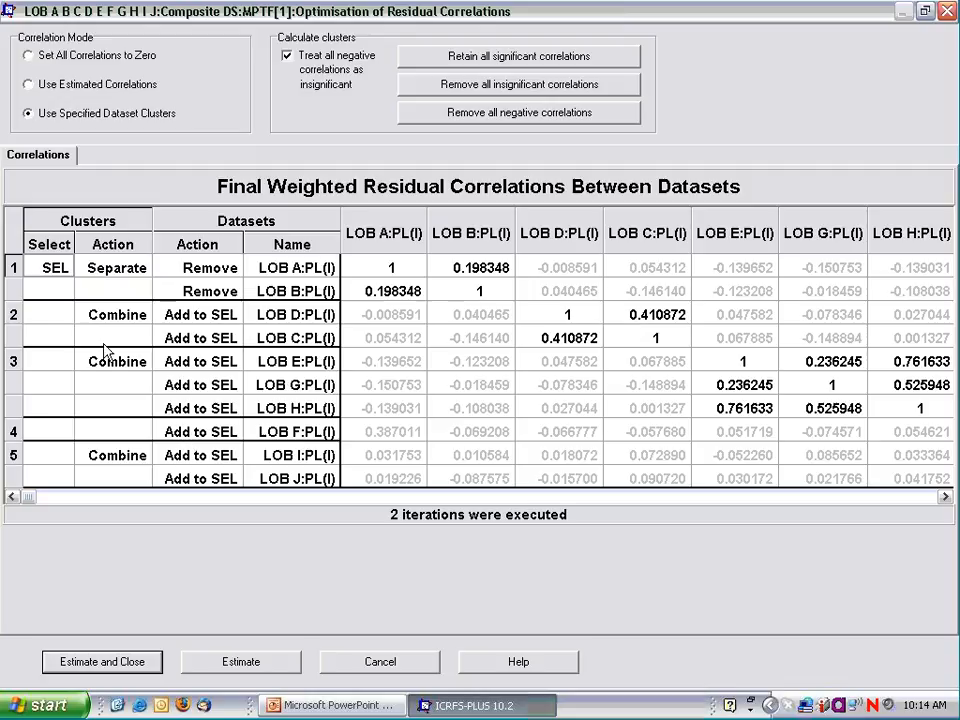
pyautogui.click(211, 432)
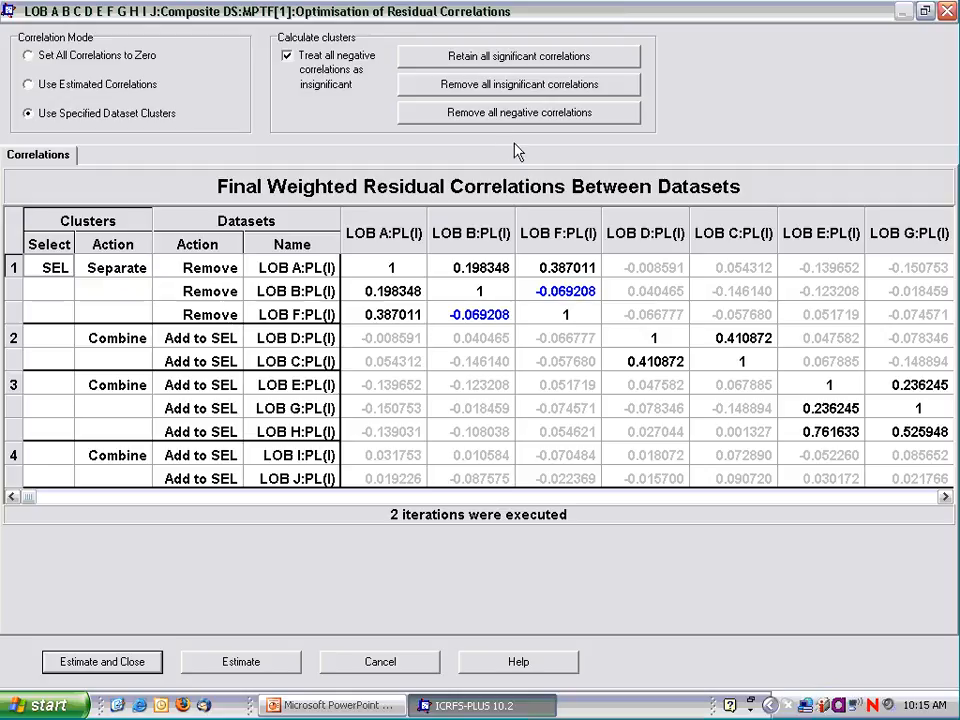
# Recalculate the clusters by removing all insignificant correlations, and estimate the model with those dataset clusters
pyautogui.click(530, 86)
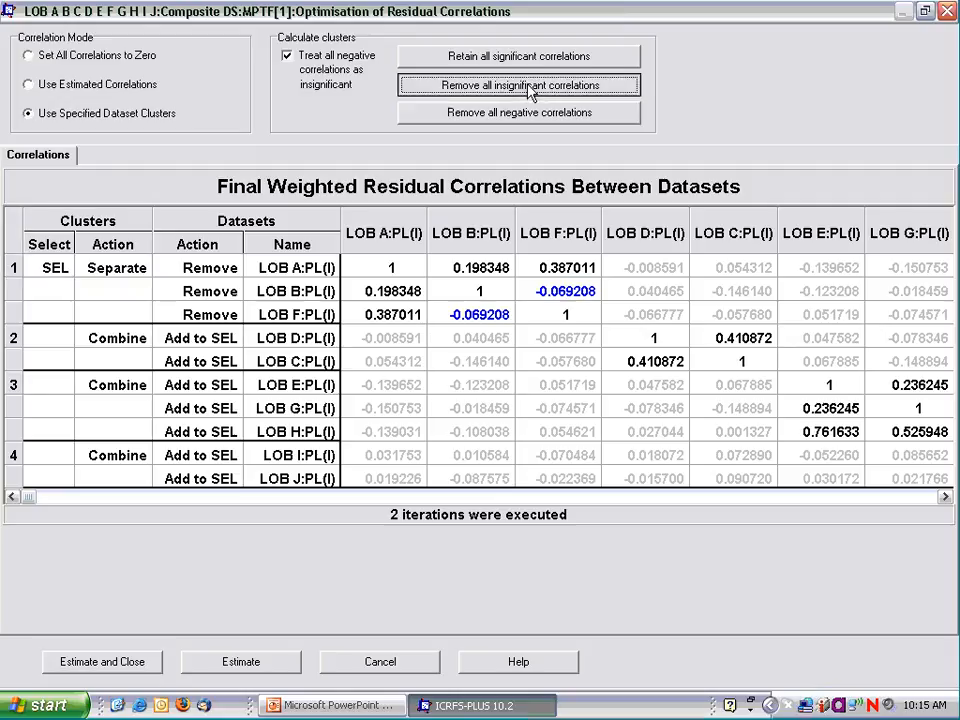
pyautogui.click(943, 498)
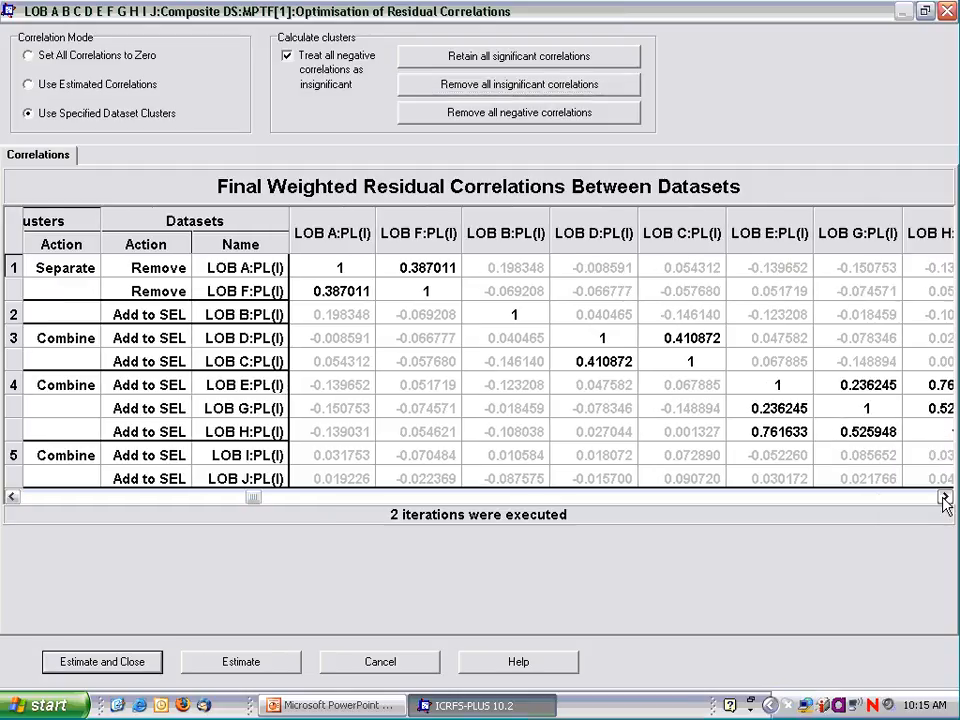
pyautogui.click(11, 497)
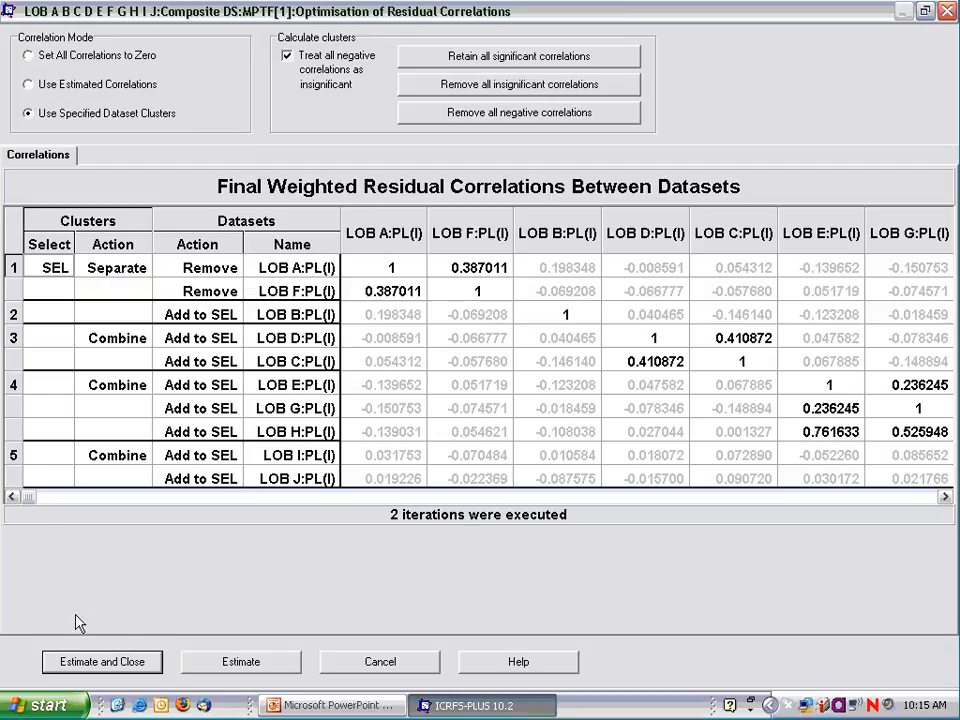
pyautogui.click(92, 662)
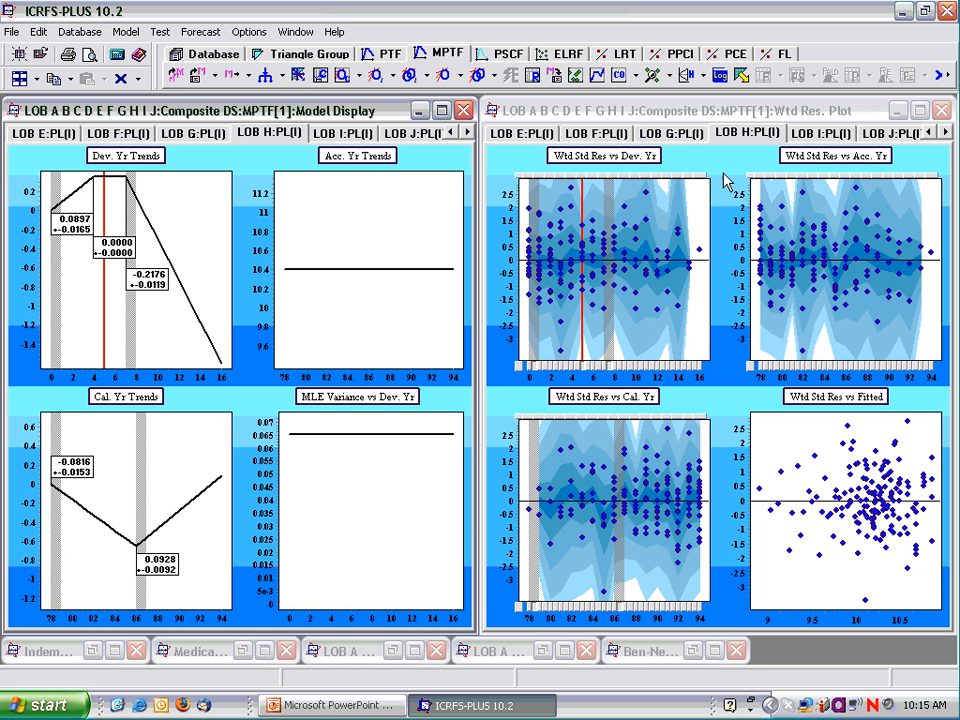
# Display the final weighted residual correlations between datasets for the clustered model
pyautogui.click(620, 76)
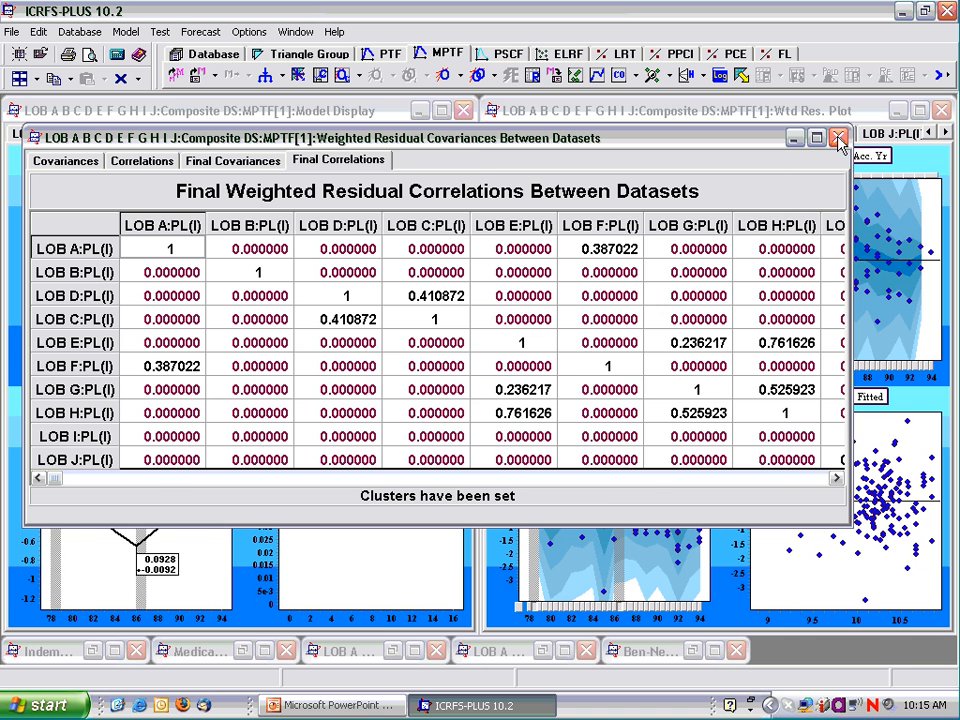
# Reopen the optimisation of residual correlations at full size and examine the complete correlation matrix for the dataset clusters
pyautogui.click(838, 140)
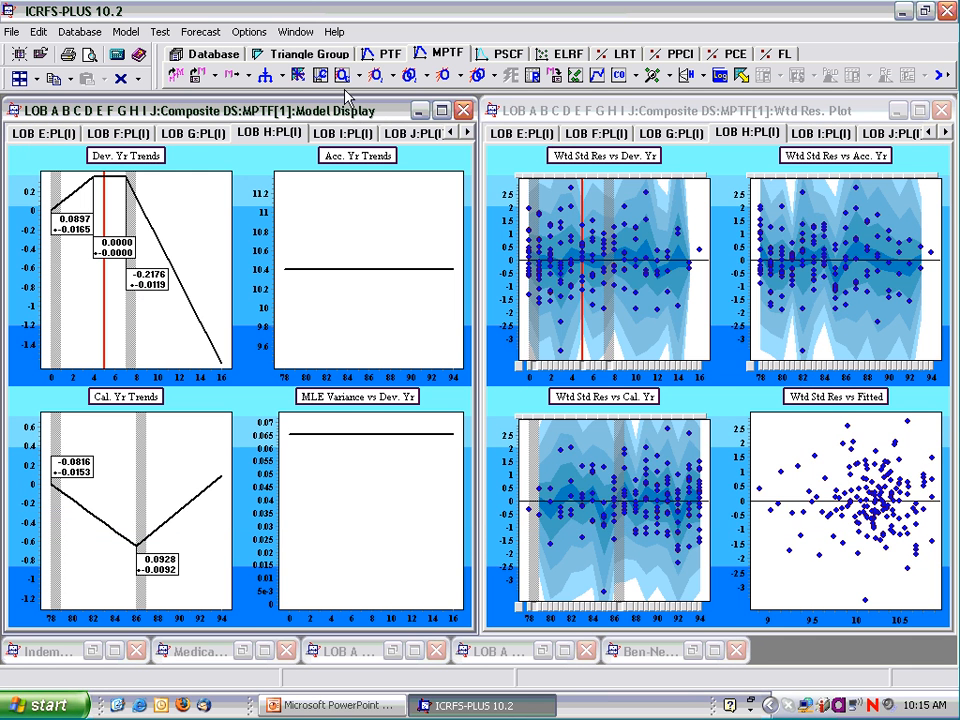
pyautogui.click(342, 75)
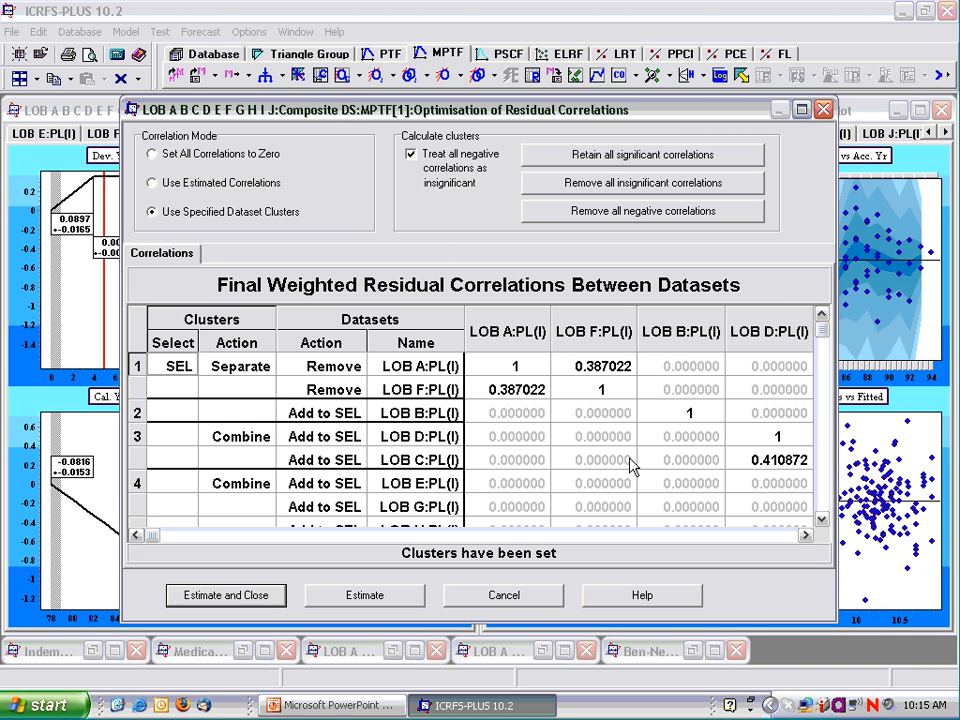
pyautogui.click(801, 109)
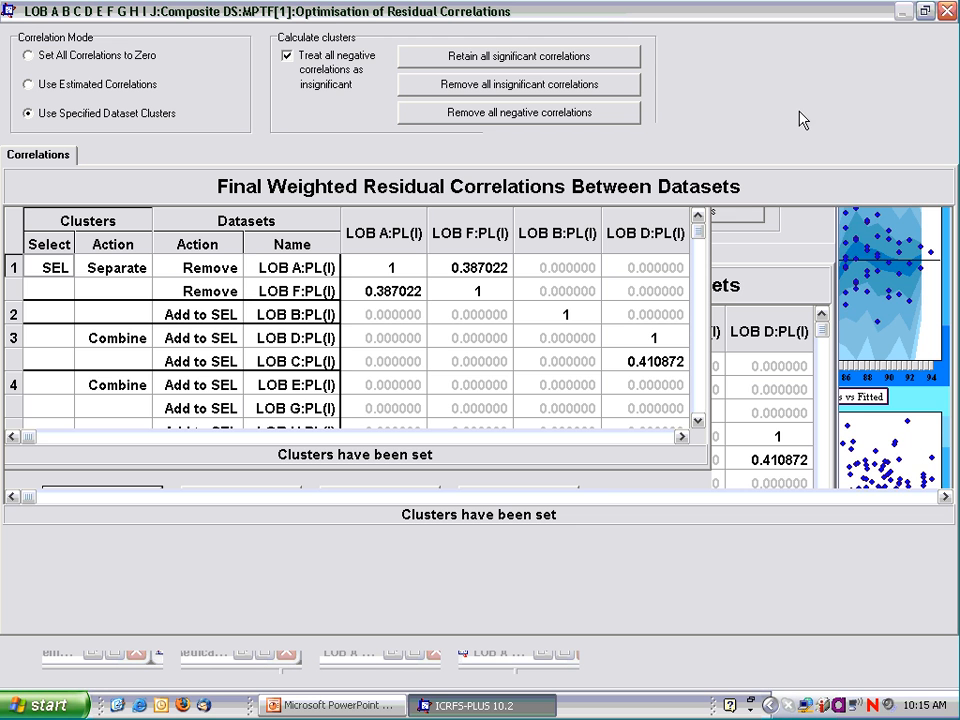
pyautogui.click(945, 497)
pyautogui.click(945, 497)
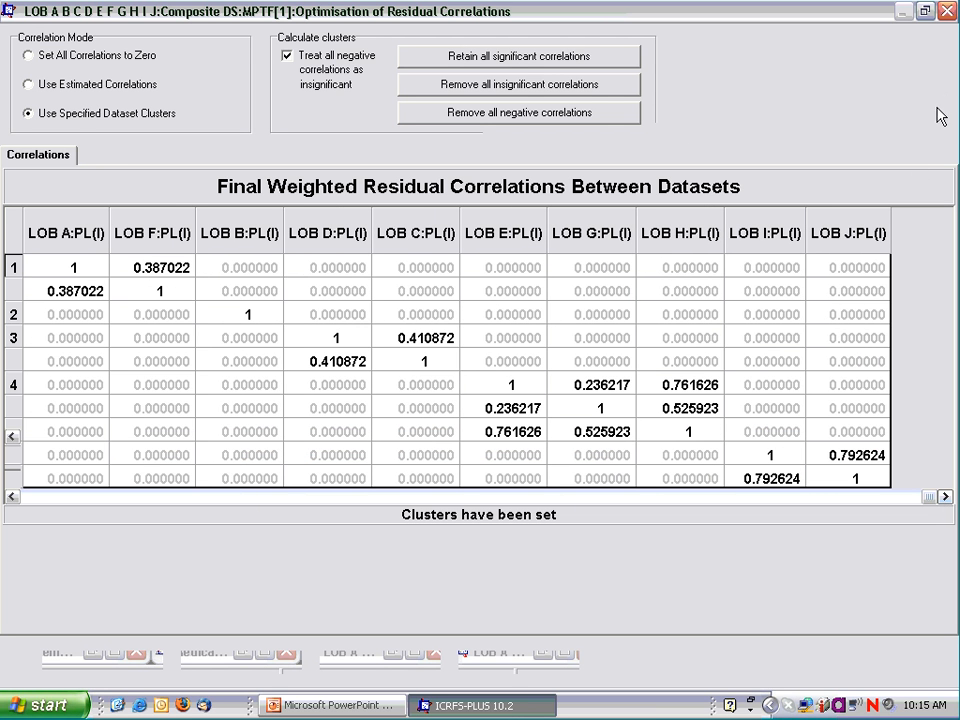
pyautogui.click(946, 12)
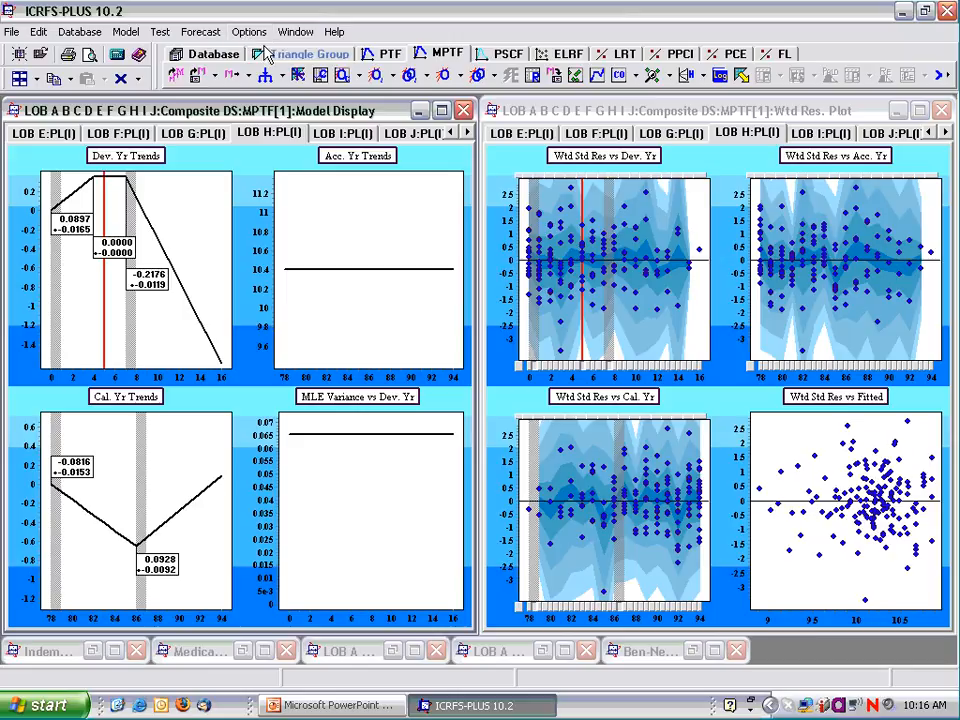
# Look at the constraint choices for automatic optimisation and review the MPTF optimisation settings in the modelling preferences
pyautogui.click(492, 78)
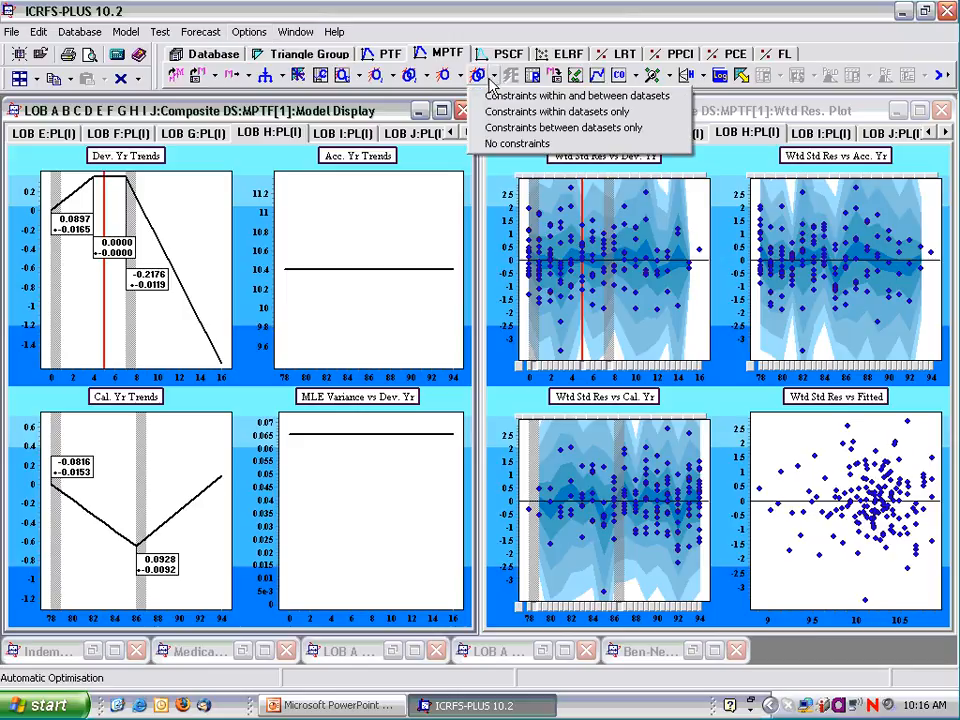
pyautogui.click(249, 32)
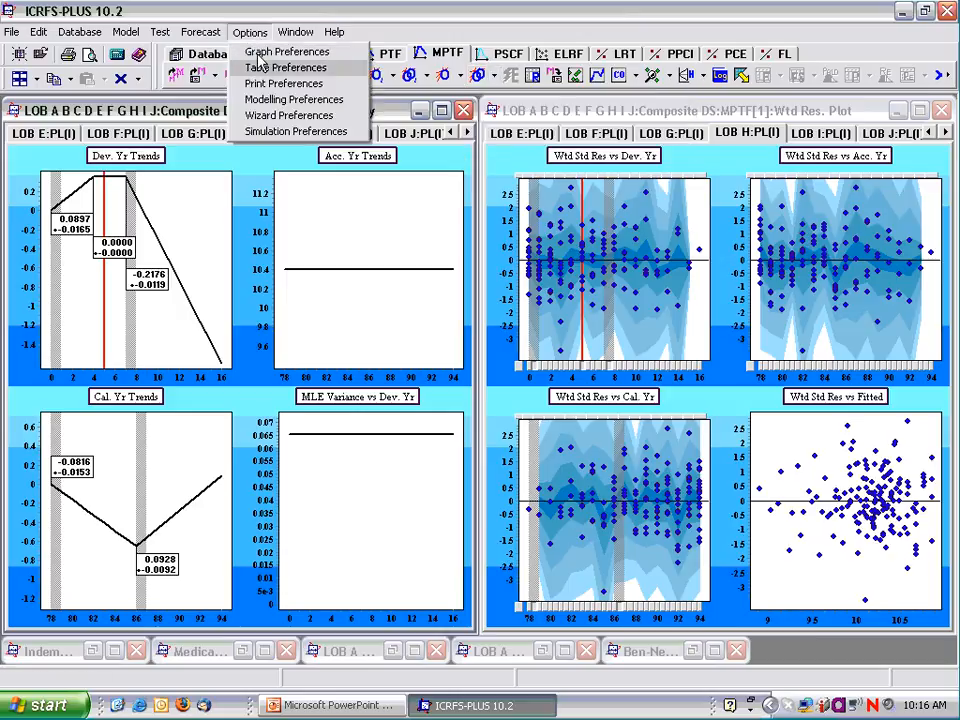
pyautogui.click(255, 99)
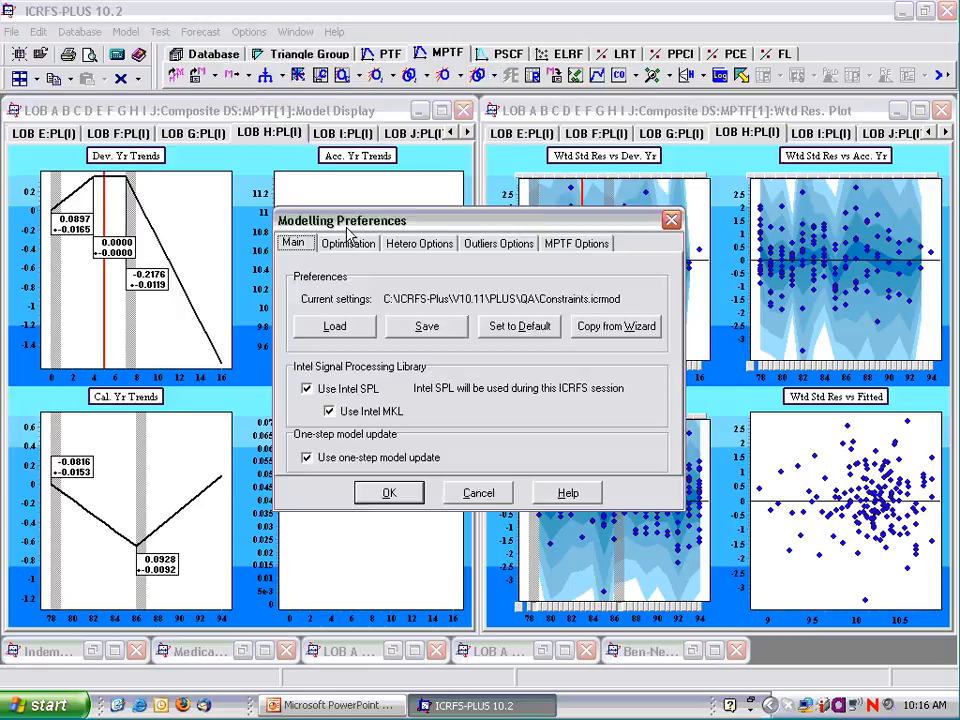
pyautogui.click(348, 243)
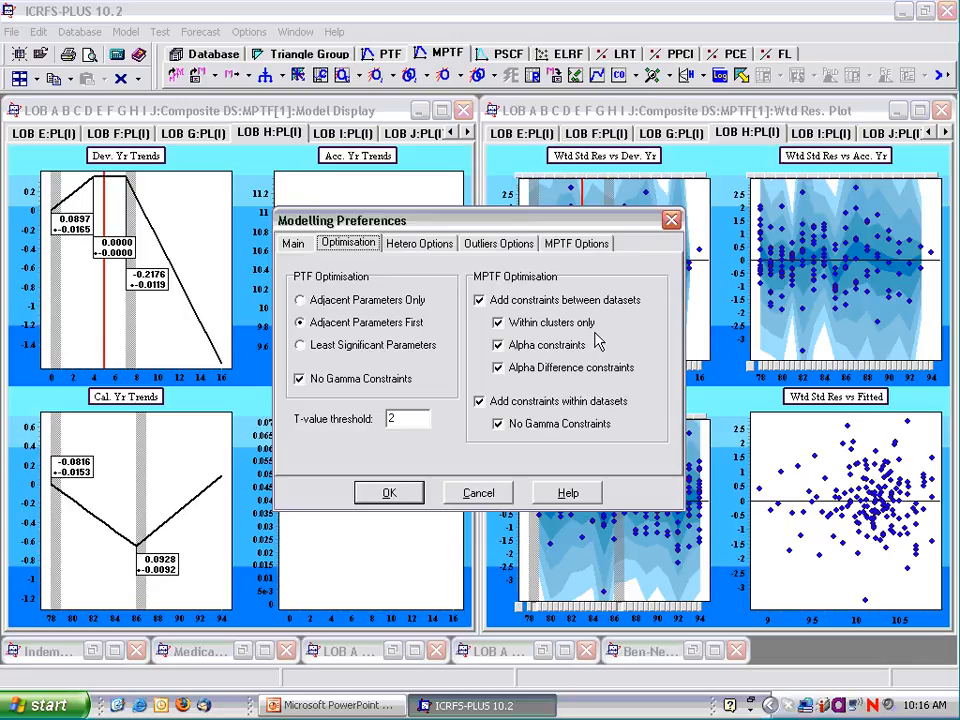
pyautogui.click(389, 494)
# Reinstate the removed parameters in the model and run the automatic MPTF optimisation
pyautogui.rightClick(701, 318)
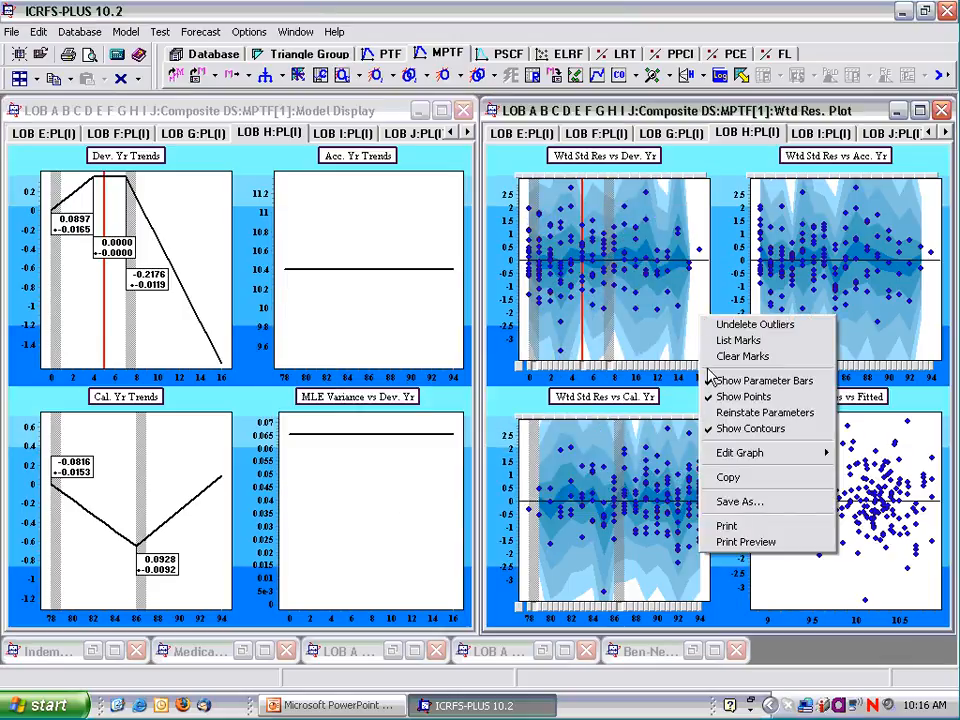
pyautogui.click(735, 414)
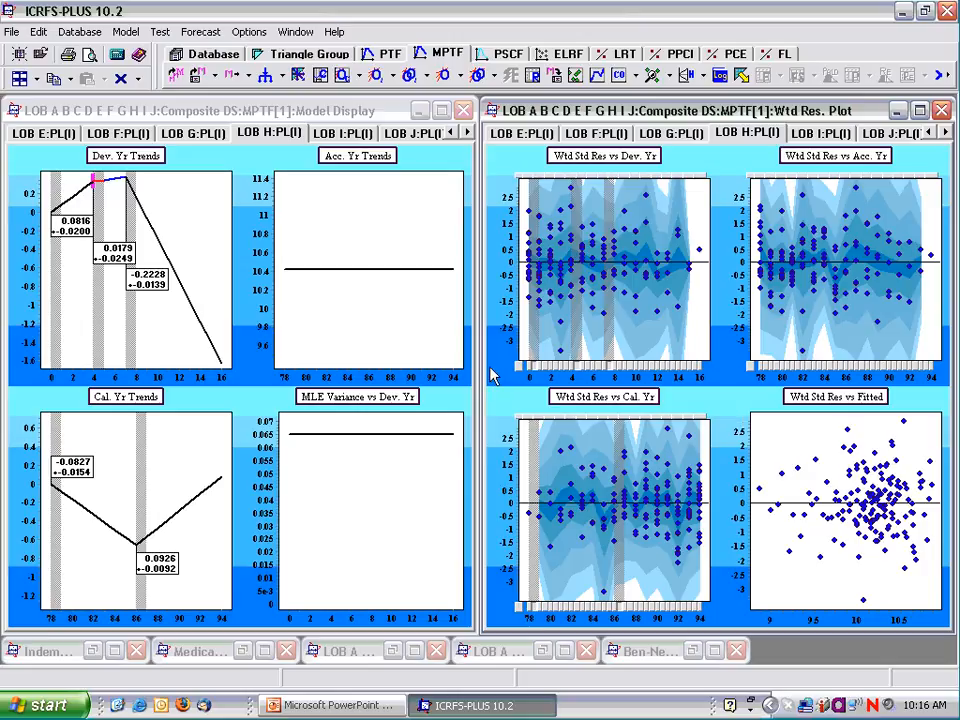
pyautogui.click(478, 76)
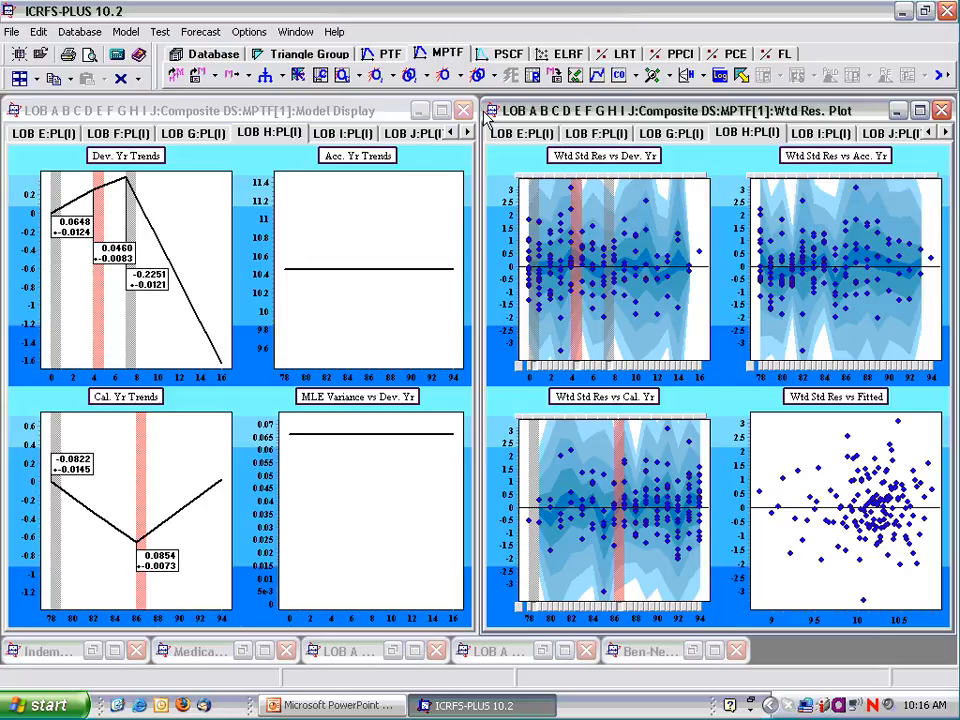
# Enlarge LOB H's calendar year trends and inspect the cross-dataset constraints on its 1986~1994 calendar trend
pyautogui.doubleClick(140, 403)
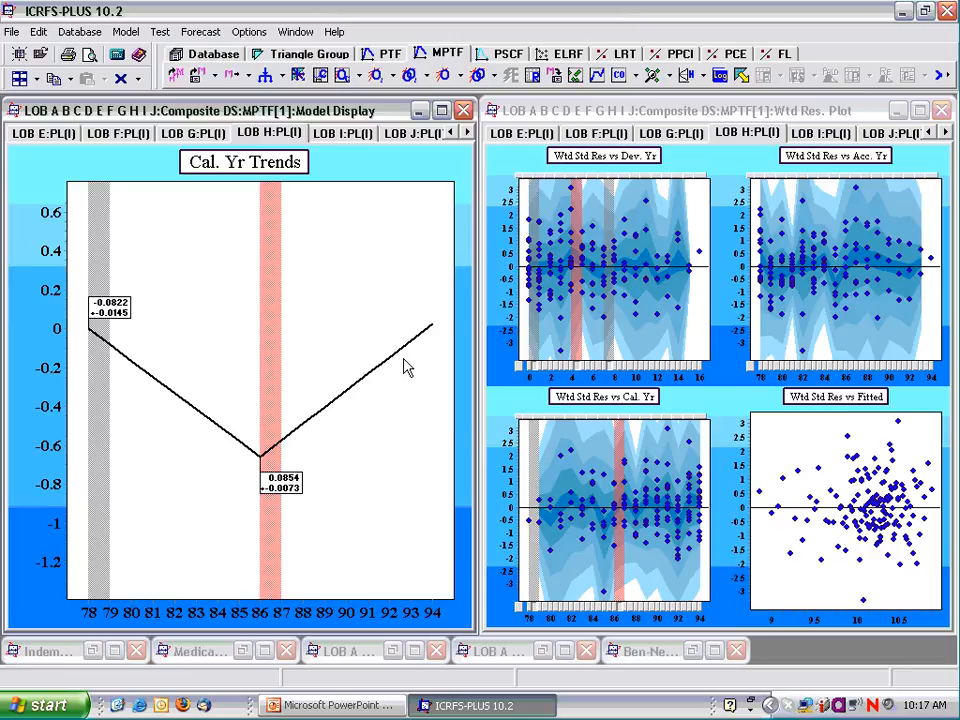
pyautogui.doubleClick(268, 319)
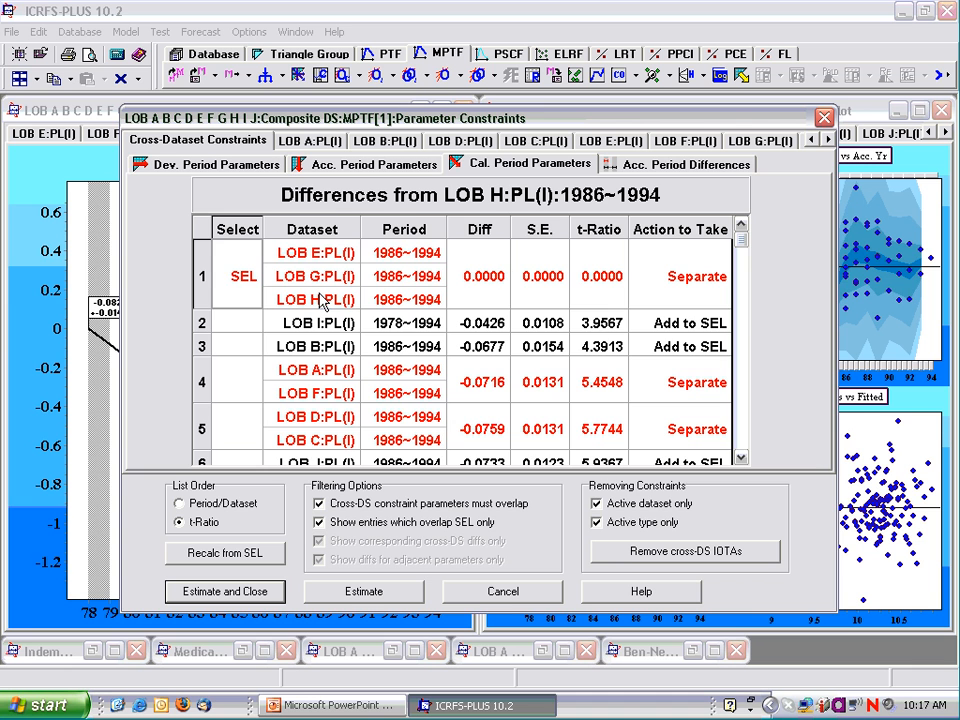
pyautogui.click(824, 117)
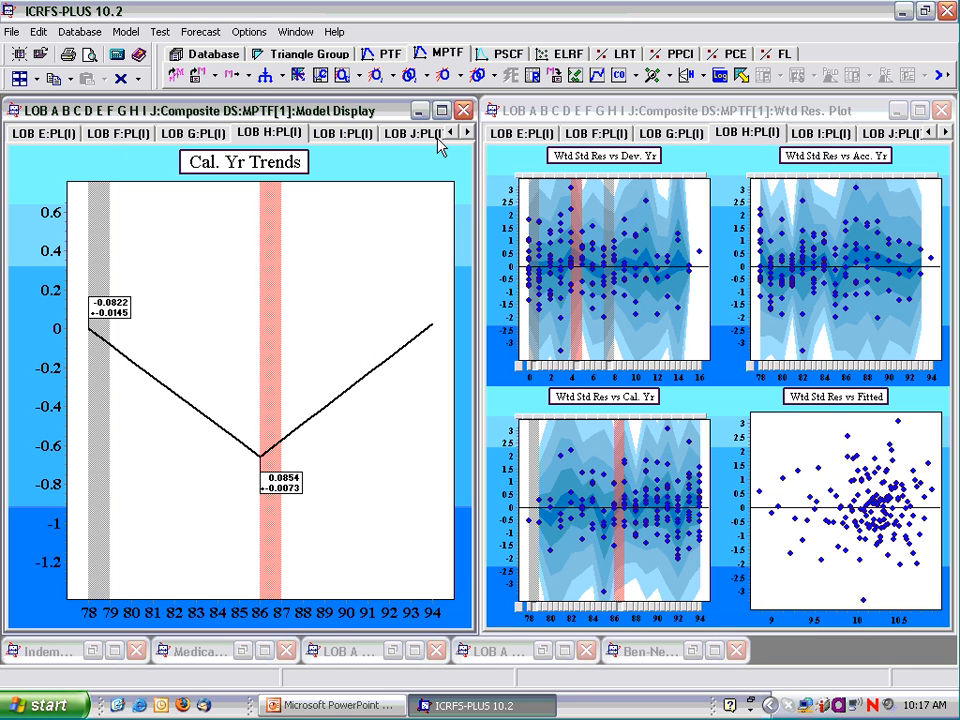
# Check which datasets share LOB H's cluster, and inspect its 1988~1989 calendar trend on the graph
pyautogui.click(338, 76)
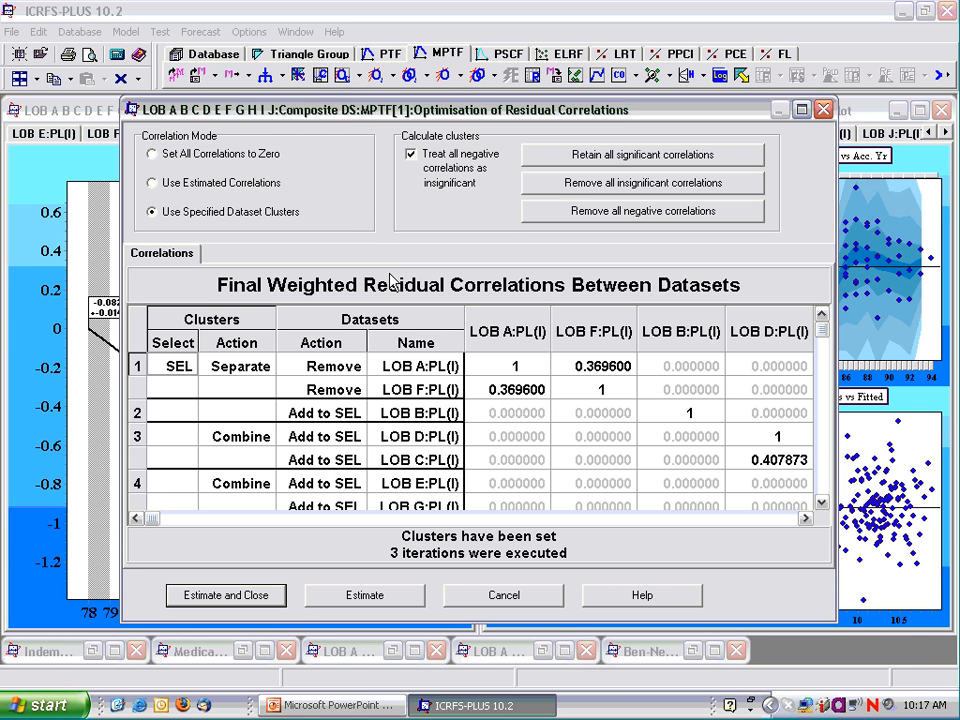
pyautogui.click(822, 503)
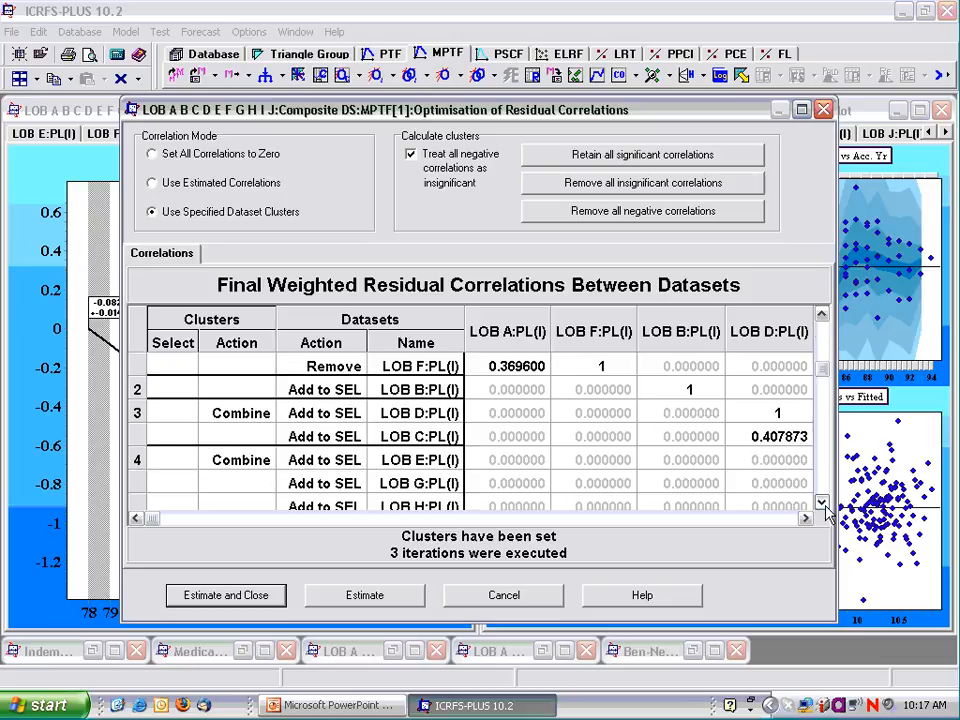
pyautogui.click(822, 503)
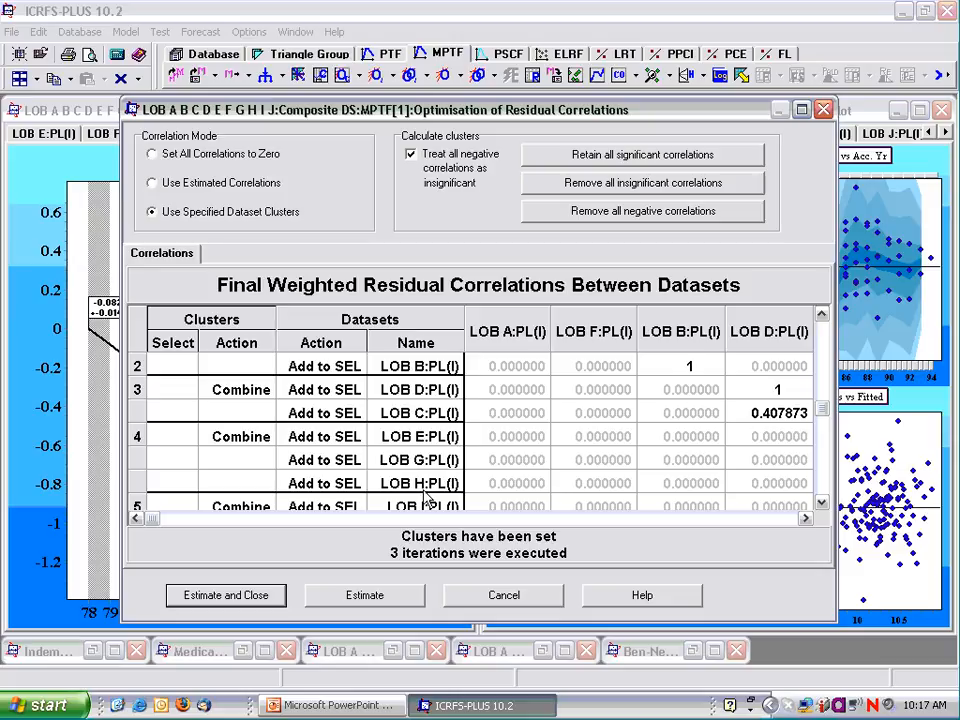
pyautogui.click(500, 598)
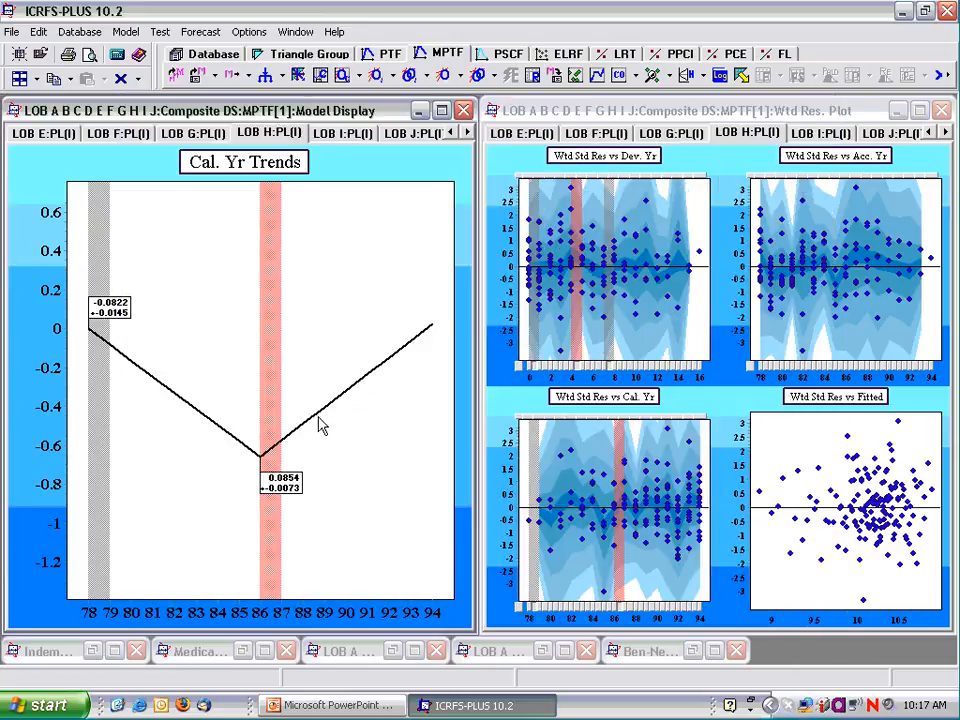
pyautogui.moveTo(321, 420)
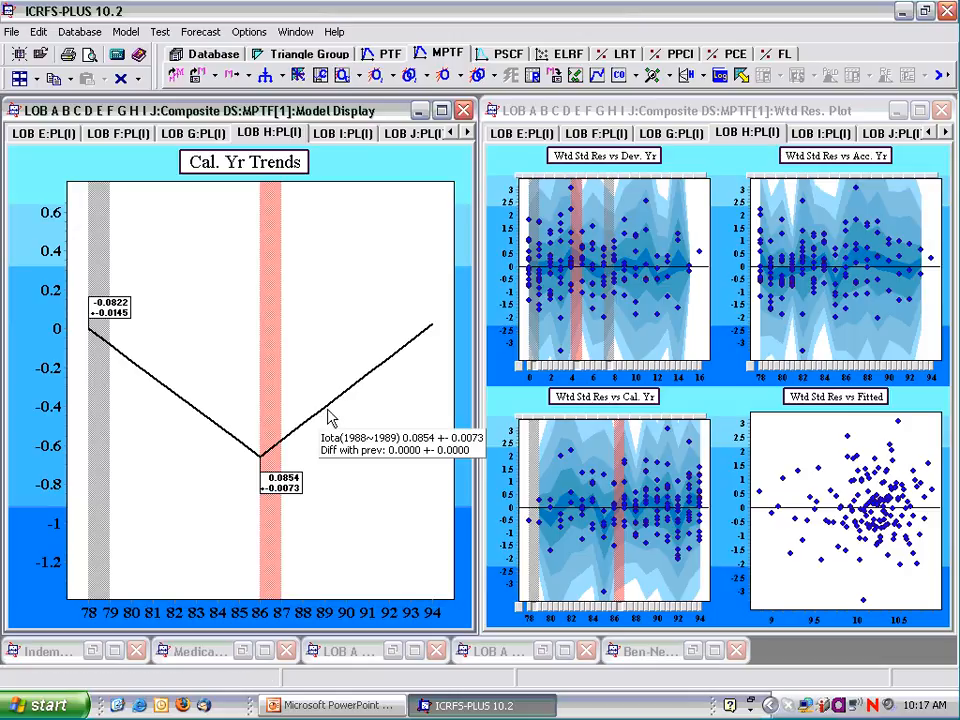
# Save the optimised model under the name "optimal only w cluster constra"
pyautogui.click(550, 80)
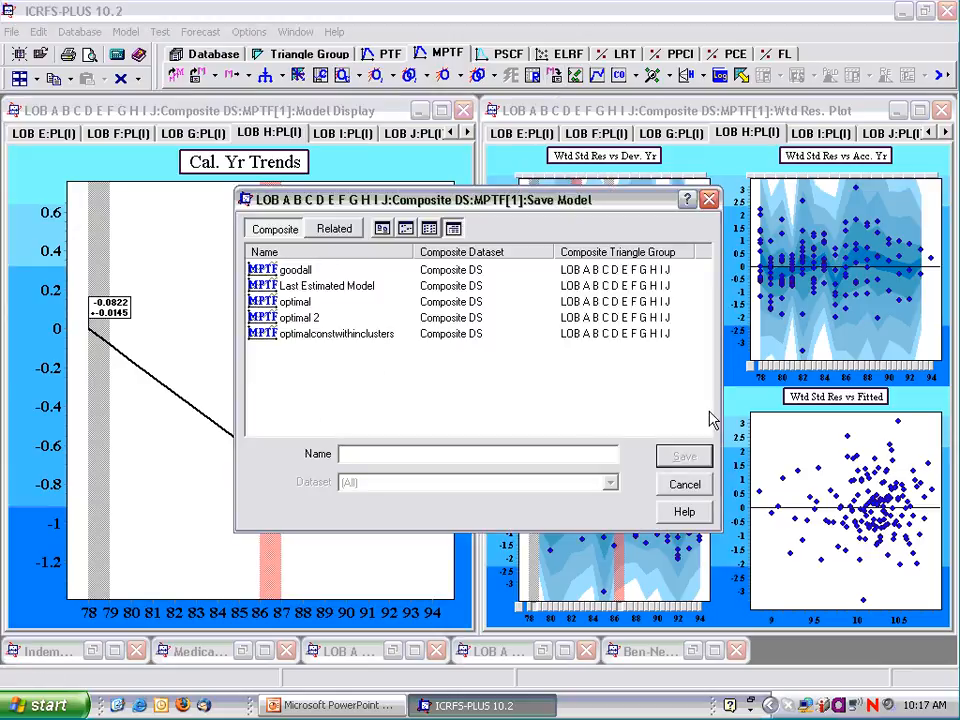
pyautogui.write('optimal')
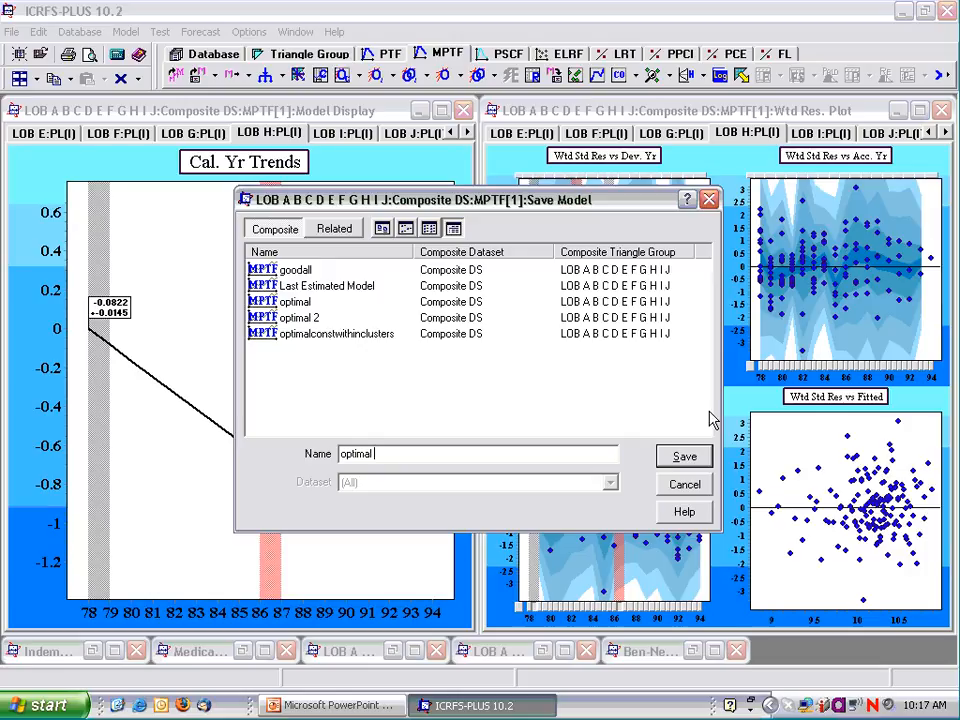
pyautogui.write(' only w cluster cons')
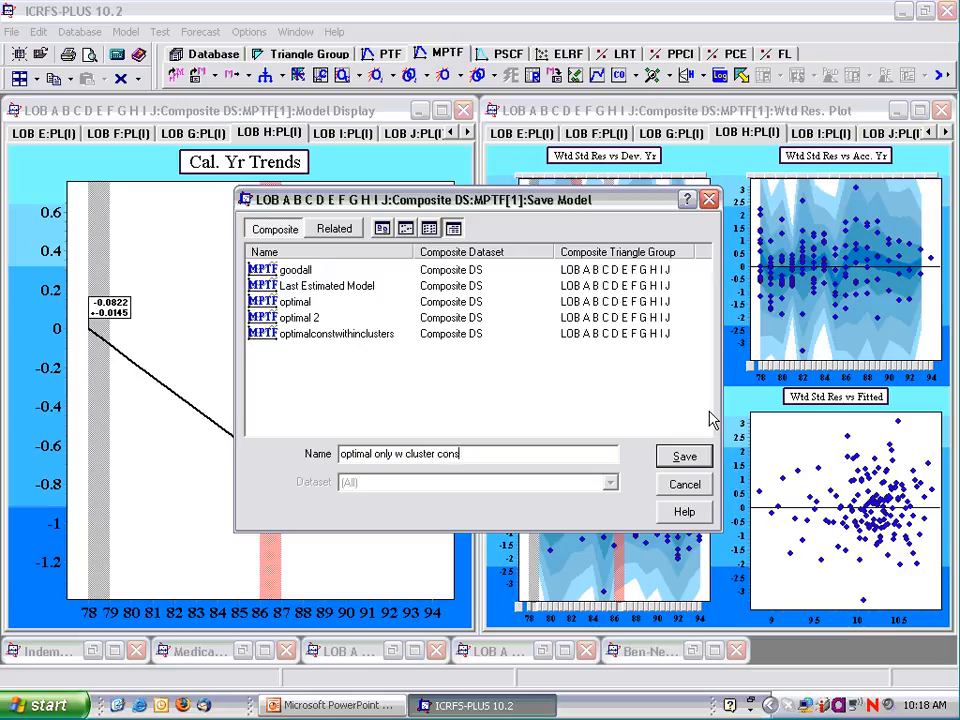
pyautogui.write('tra')
pyautogui.click(681, 455)
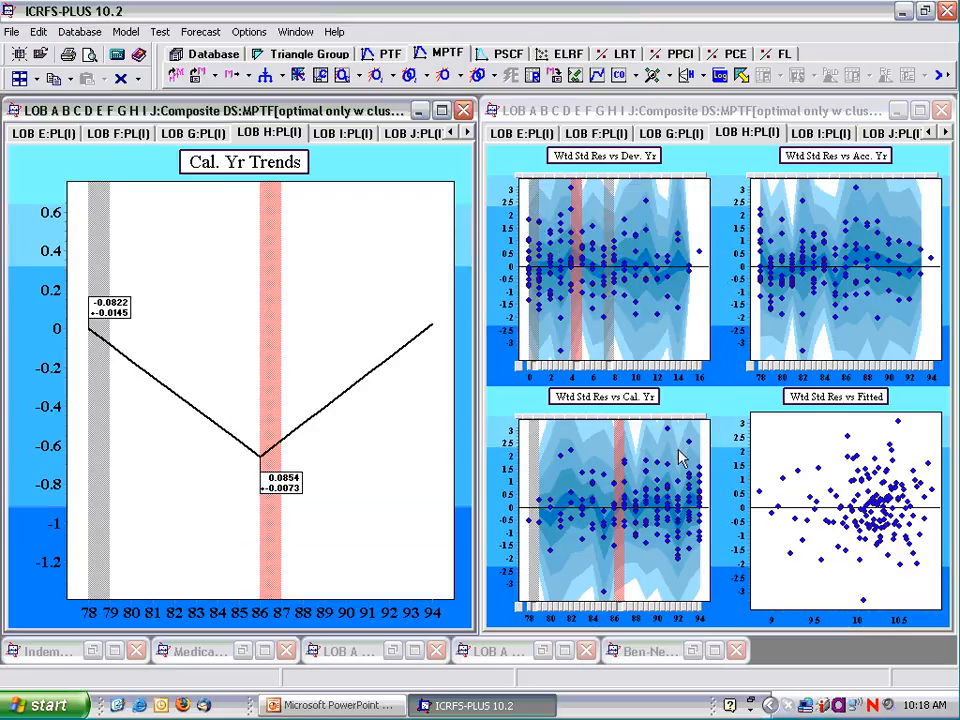
# Forecast reserves with all ten datasets selected, and open the reserve forecast summaries
pyautogui.click(742, 76)
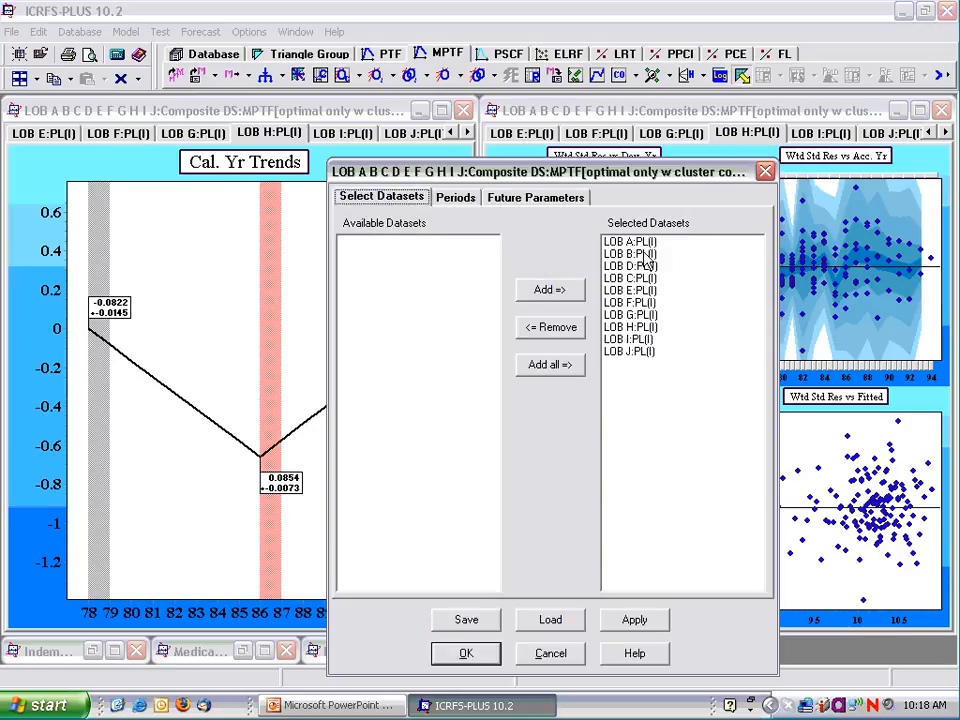
pyautogui.click(466, 653)
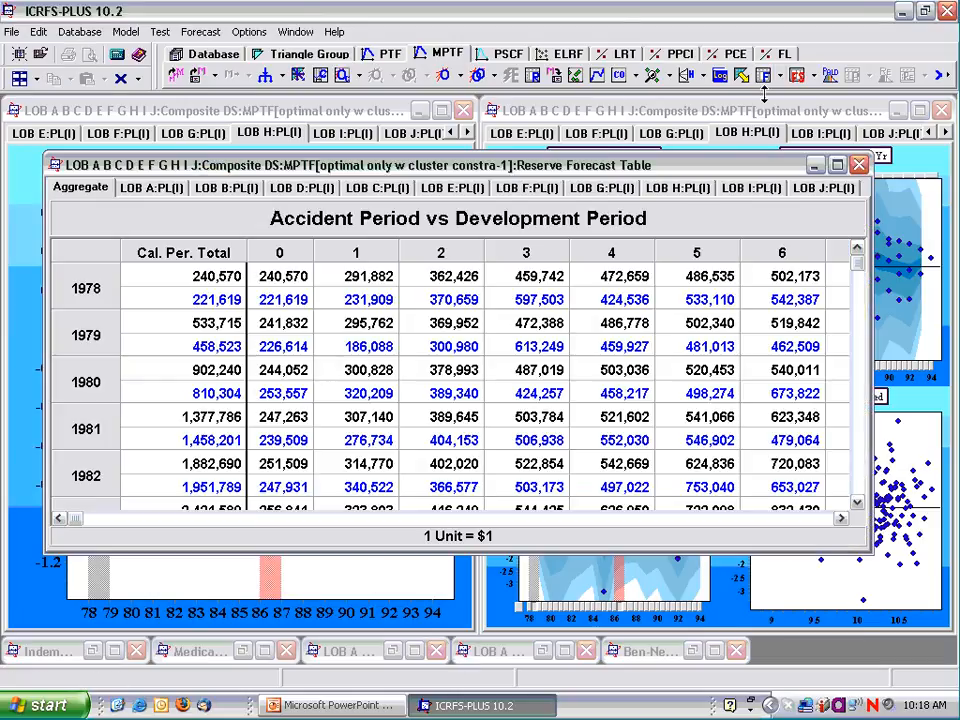
pyautogui.click(796, 77)
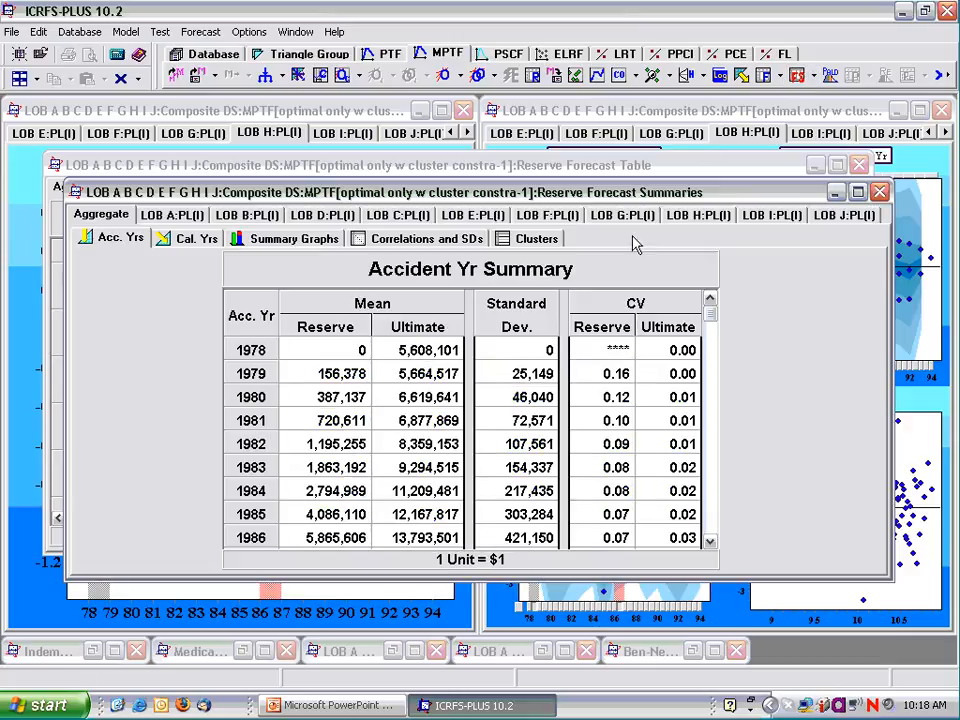
# Examine the forecast clusters and the total reserve forecast correlations between datasets, including the D–C and G–E pairs
pyautogui.click(536, 240)
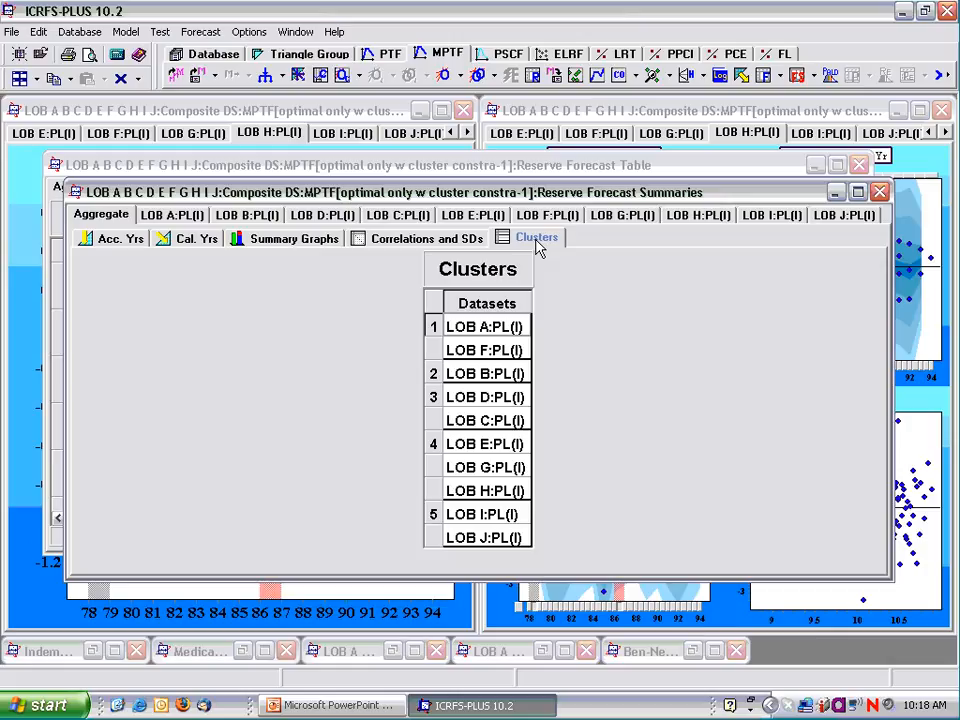
pyautogui.click(451, 245)
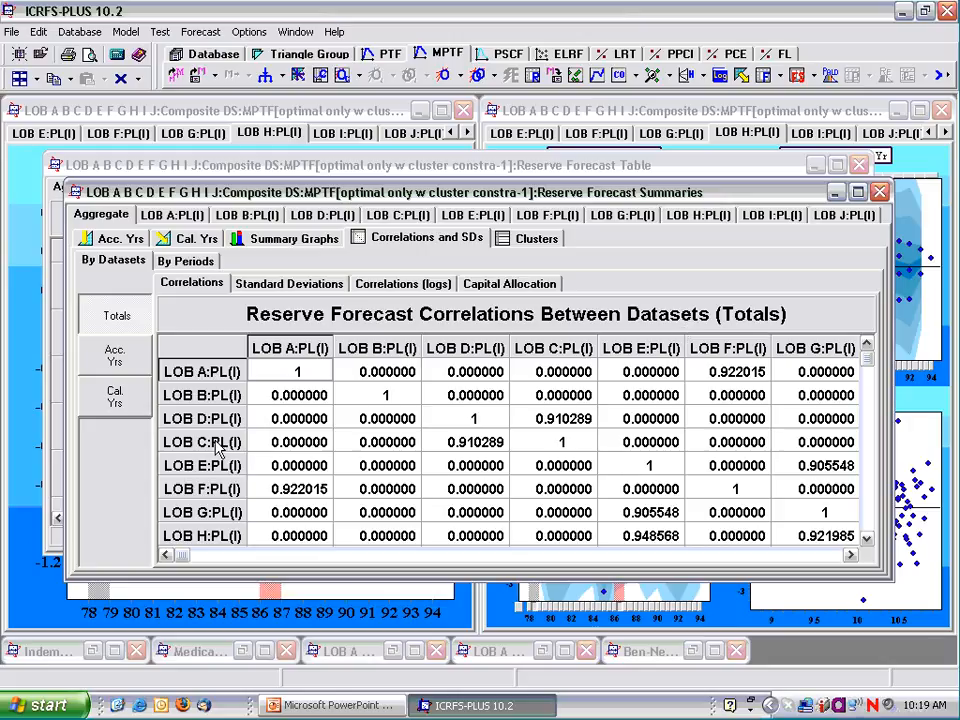
pyautogui.click(466, 444)
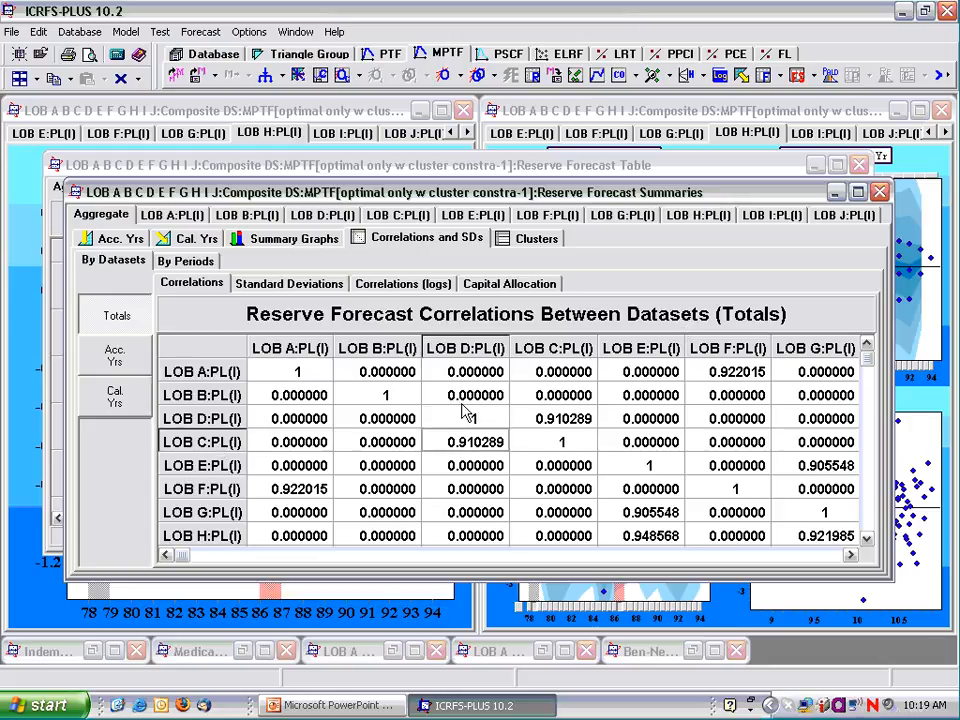
pyautogui.click(471, 356)
pyautogui.click(463, 446)
pyautogui.click(652, 515)
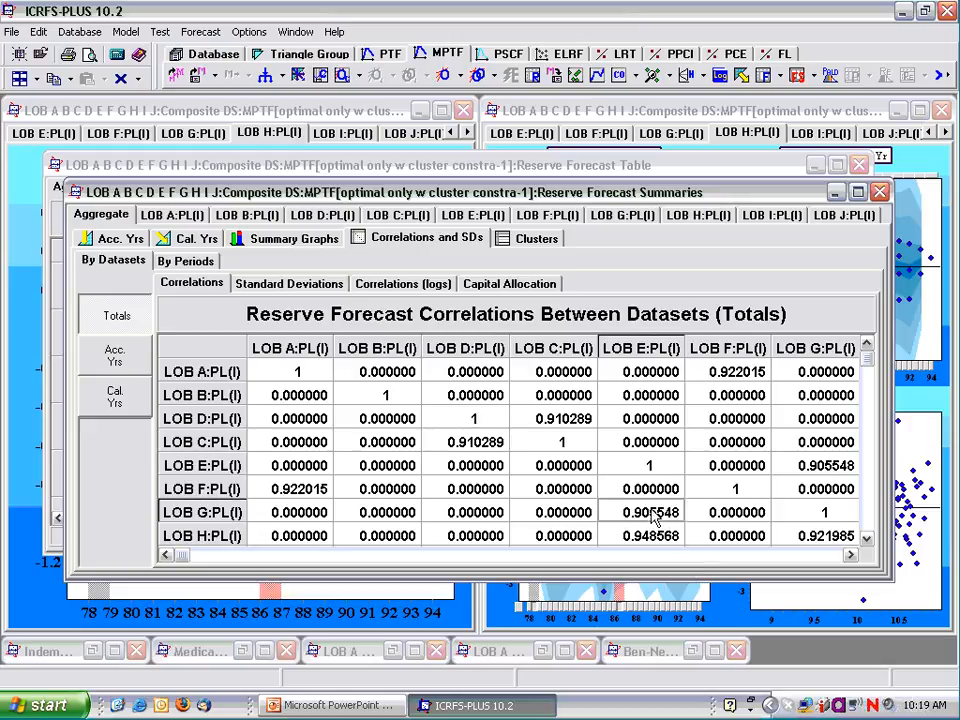
pyautogui.click(867, 541)
pyautogui.click(867, 541)
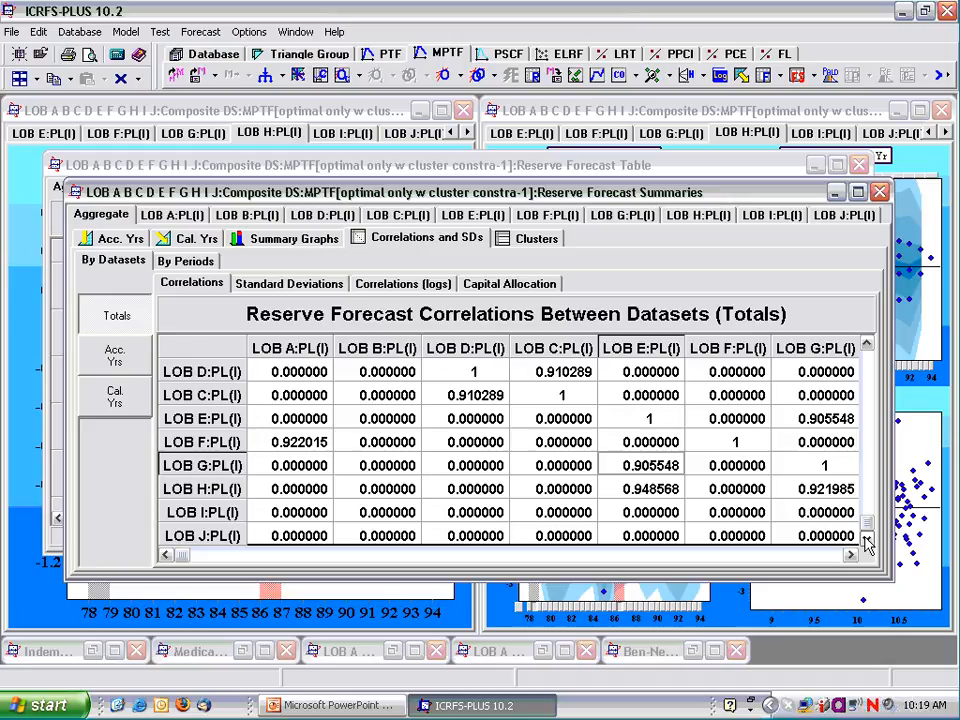
# Review the reserve forecast summary graphs for the aggregate and for each dataset from LOB A through LOB J
pyautogui.click(290, 240)
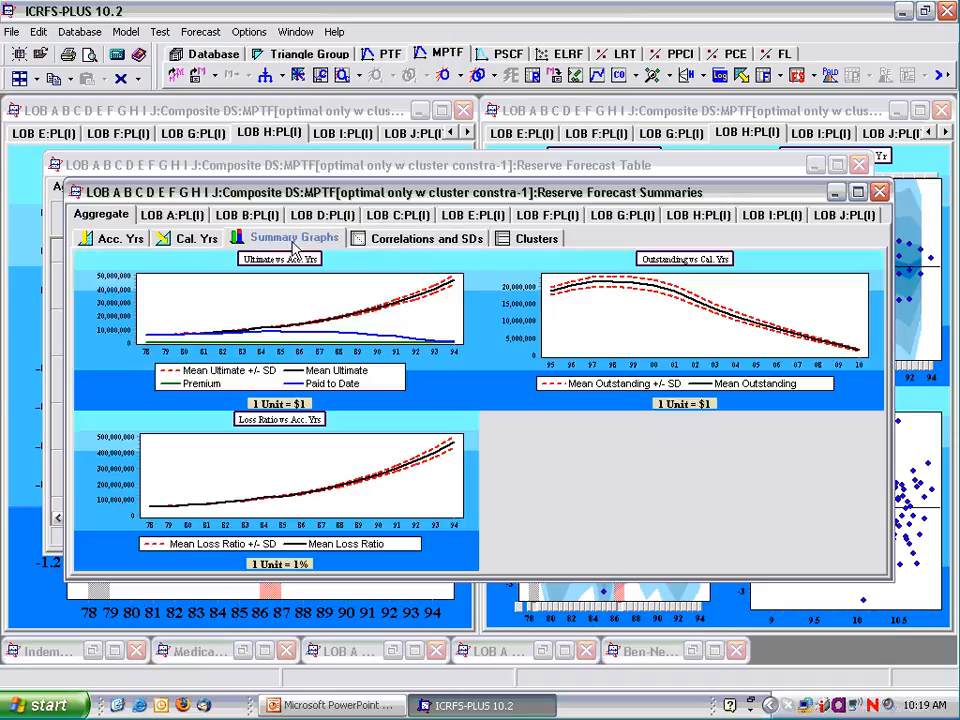
pyautogui.click(173, 216)
pyautogui.click(242, 216)
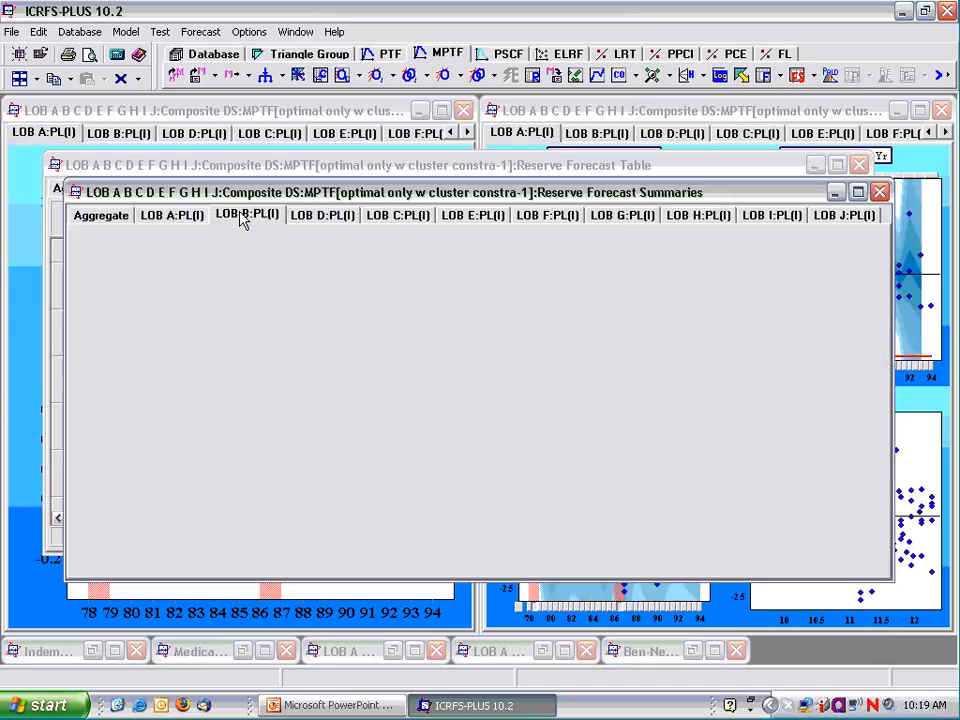
pyautogui.click(311, 217)
pyautogui.click(386, 216)
pyautogui.click(472, 216)
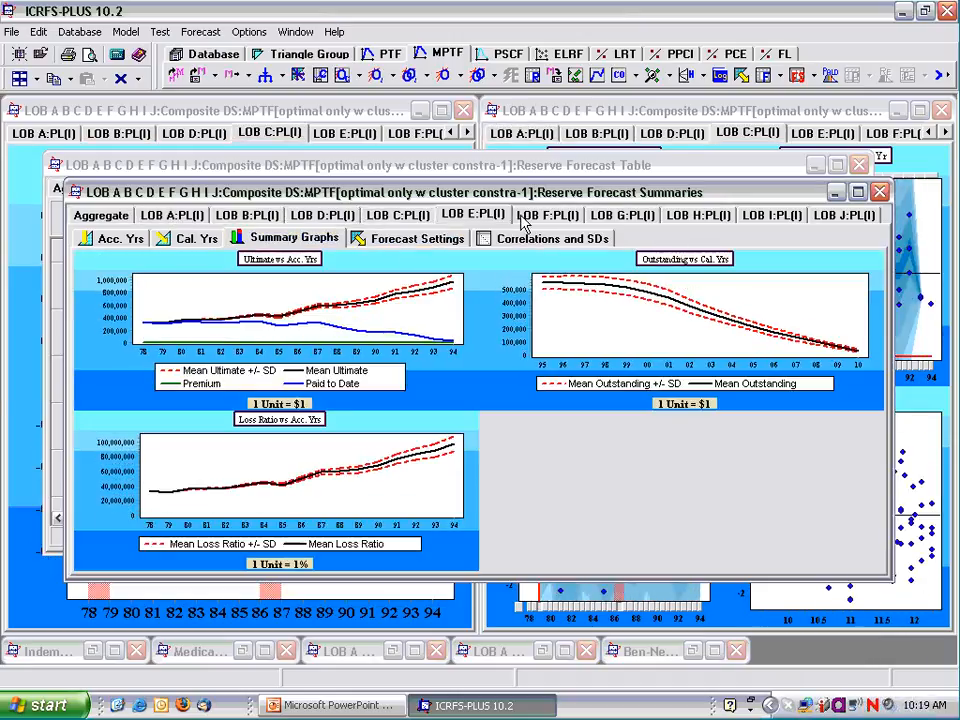
pyautogui.click(546, 216)
pyautogui.click(622, 216)
pyautogui.click(698, 216)
pyautogui.click(760, 218)
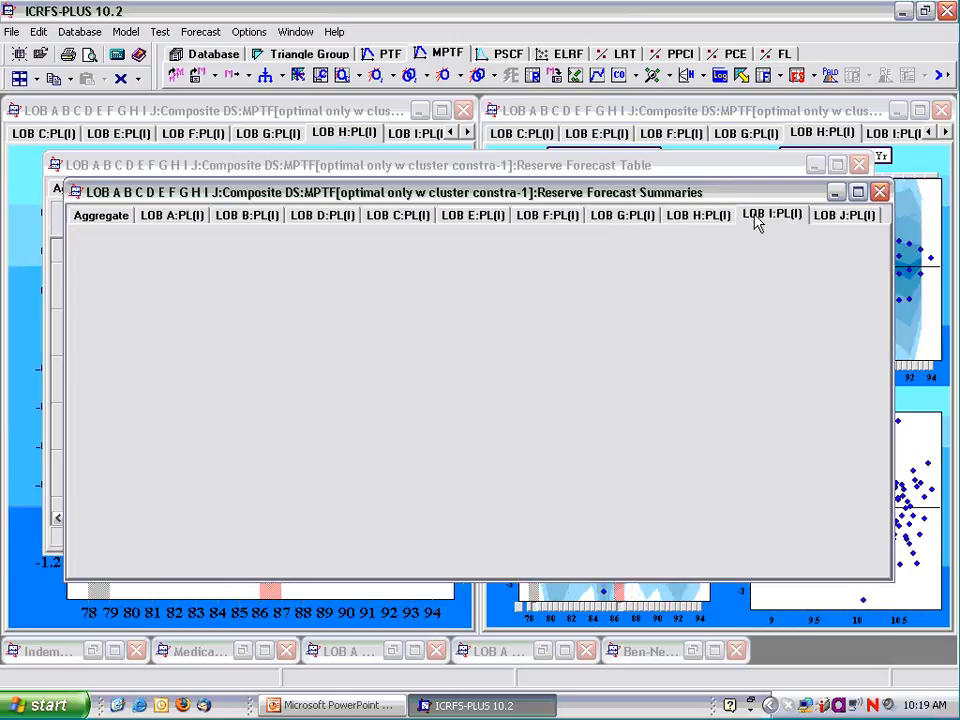
pyautogui.click(831, 219)
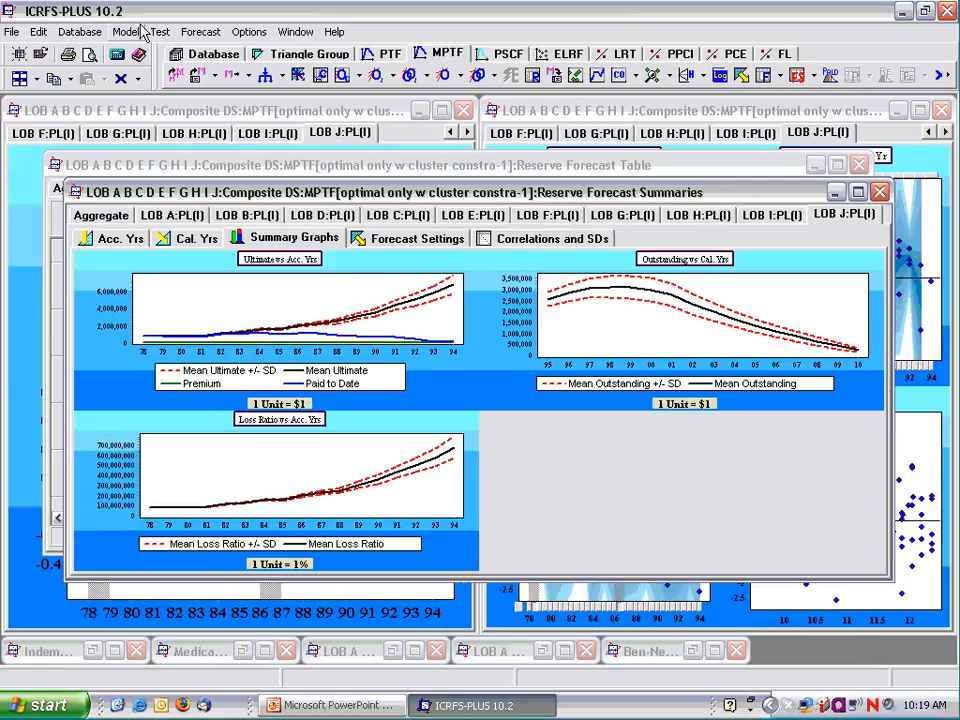
# Simulate the reserve PALD for both period types with 10,000 simulations, and show the total accident-year diagnostics
pyautogui.click(828, 80)
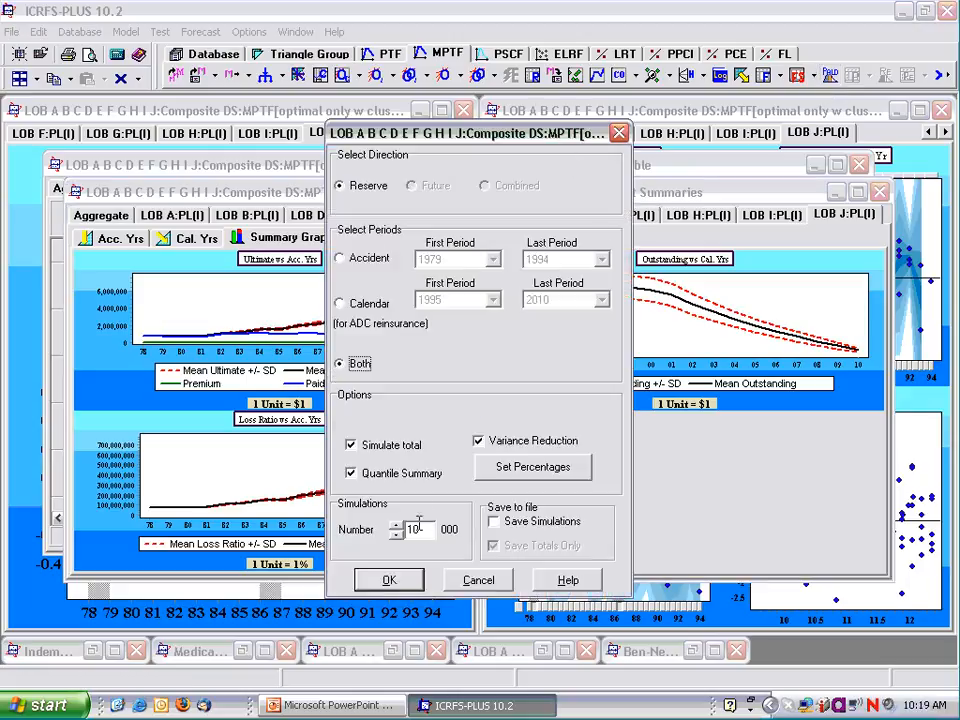
pyautogui.click(391, 580)
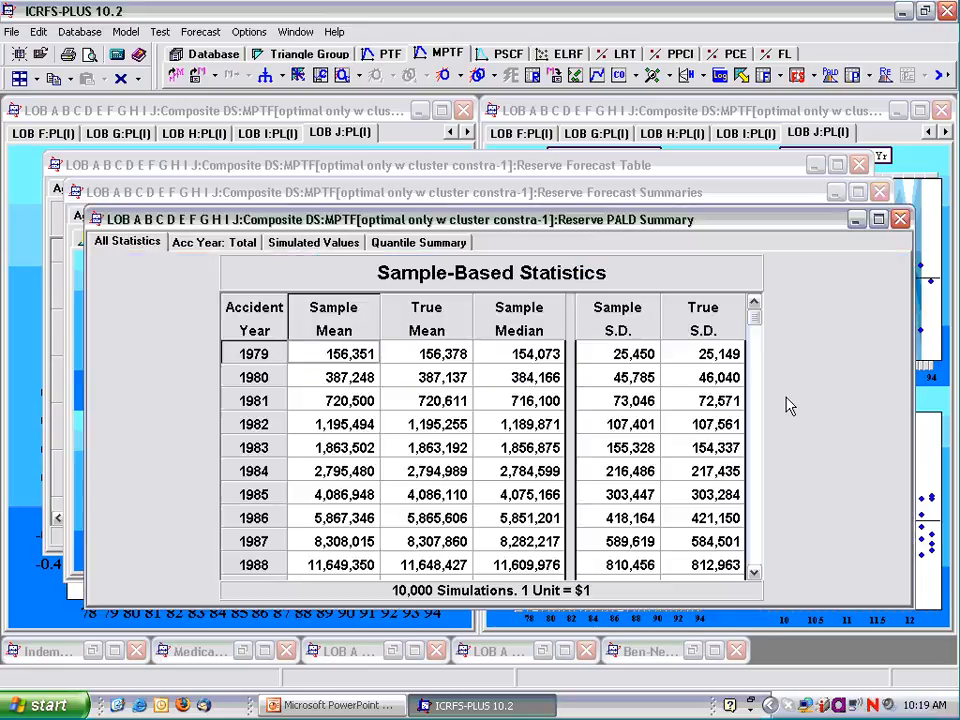
pyautogui.click(218, 242)
pyautogui.moveTo(590, 224); pyautogui.dragTo(598, 150)
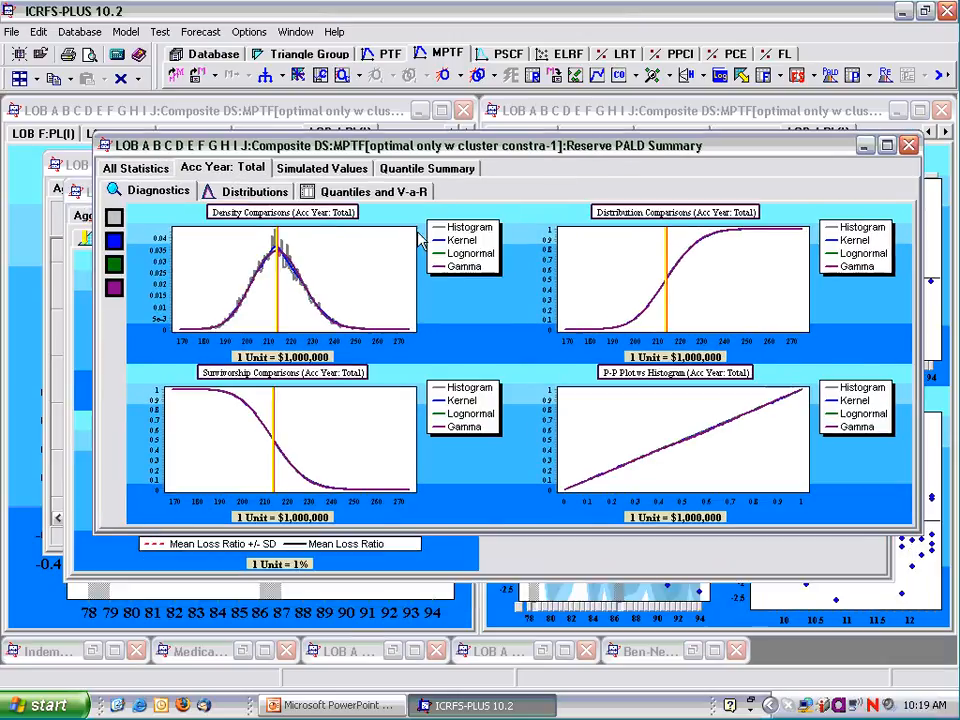
# Sort the total accident-year quantile and V-a-R table in descending order, maximise it, and inspect the percentiles from 99.5 down
pyautogui.click(362, 194)
pyautogui.rightClick(455, 322)
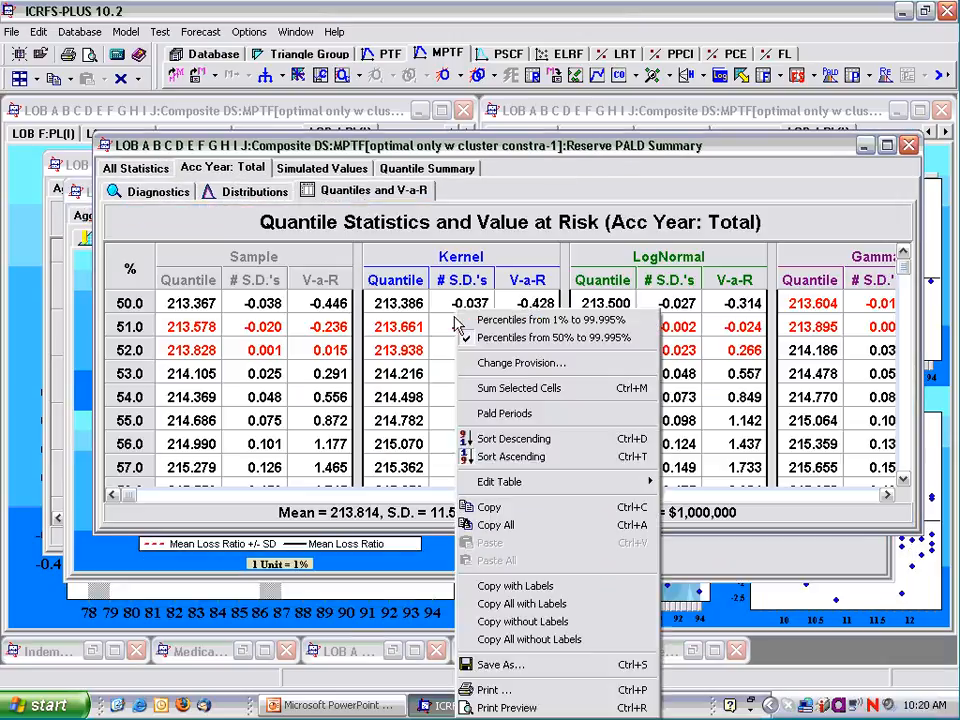
pyautogui.click(487, 441)
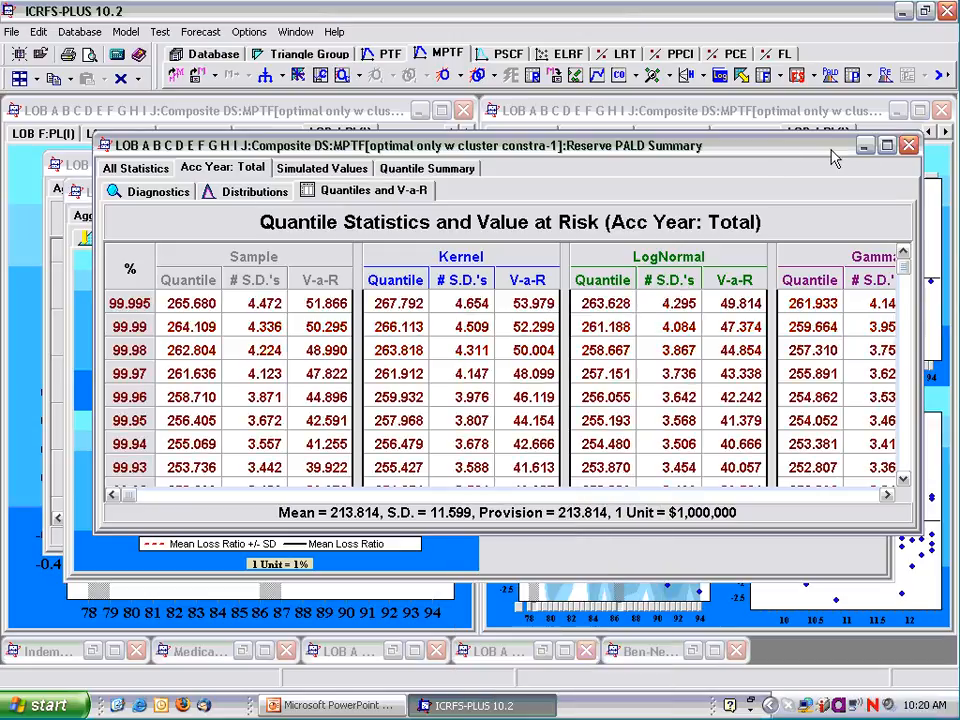
pyautogui.click(886, 146)
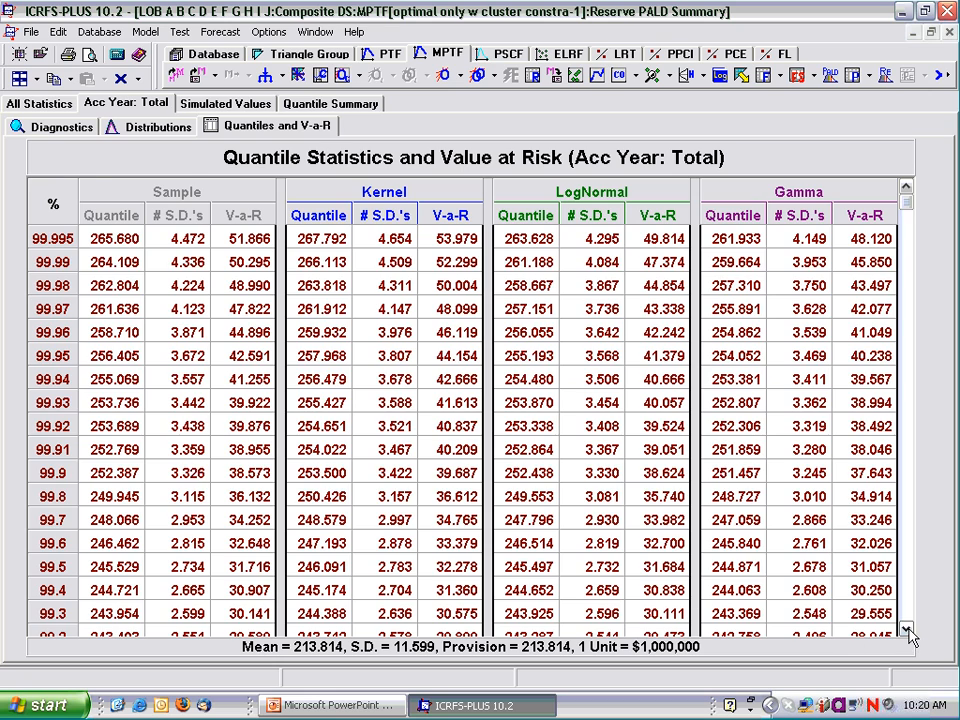
pyautogui.moveTo(908, 630); pyautogui.dragTo(908, 630)
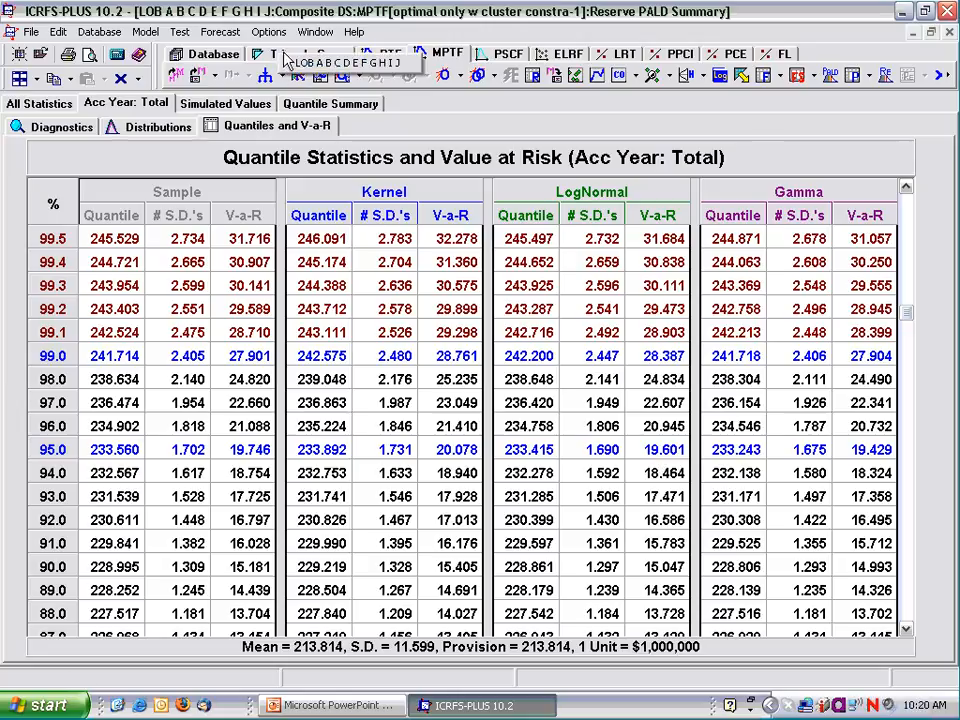
# Open a second MPTF model for the LOB A B C D E F G H I J group and set all its dataset correlations to zero
pyautogui.click(303, 60)
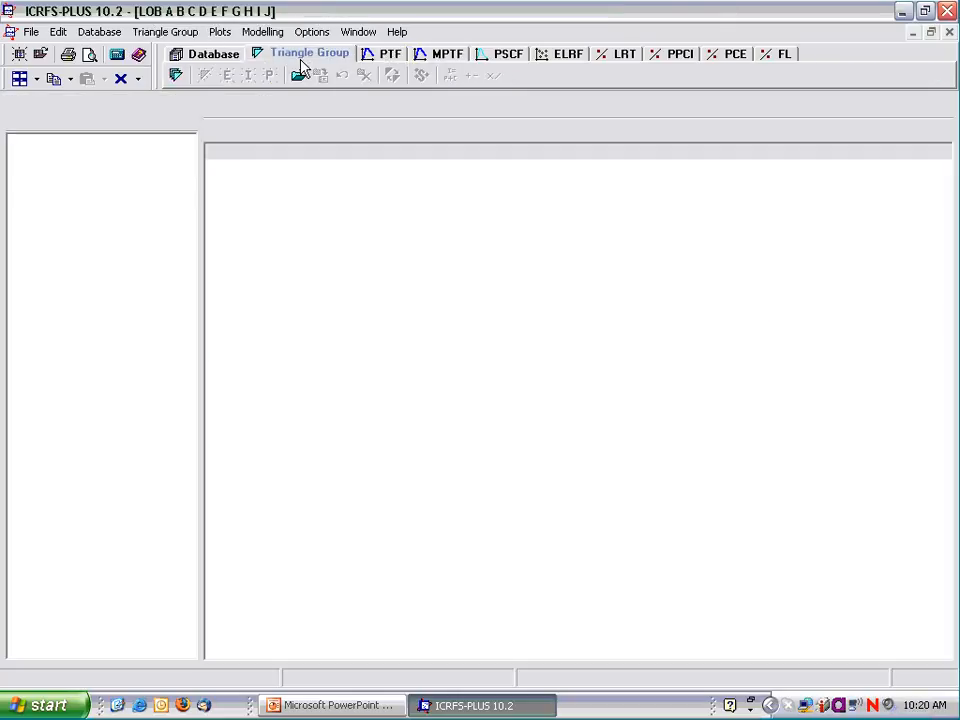
pyautogui.click(452, 61)
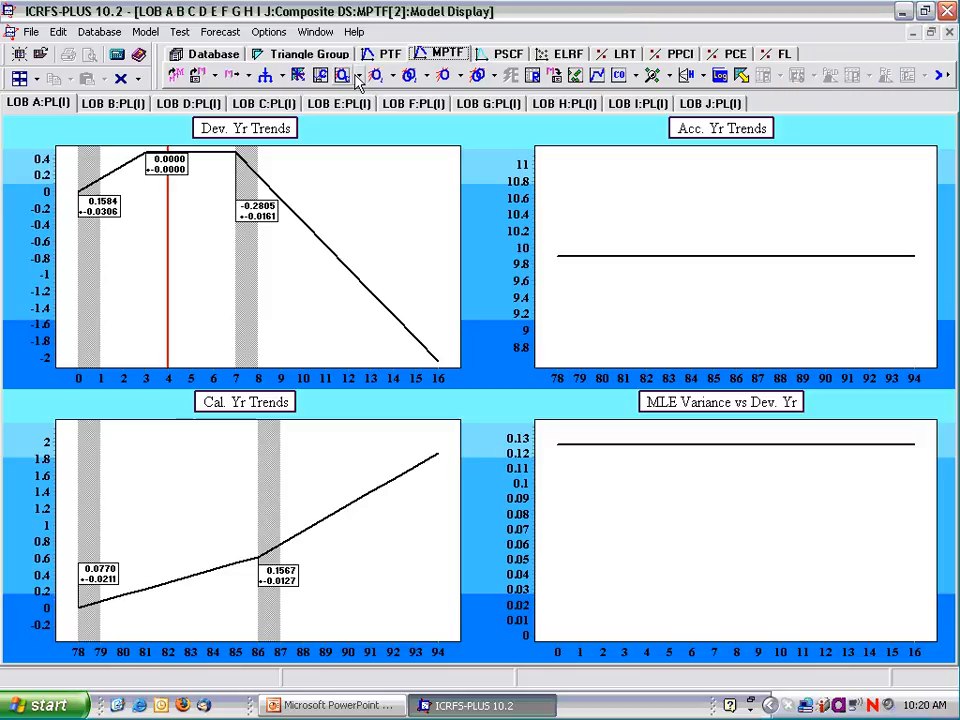
pyautogui.click(358, 80)
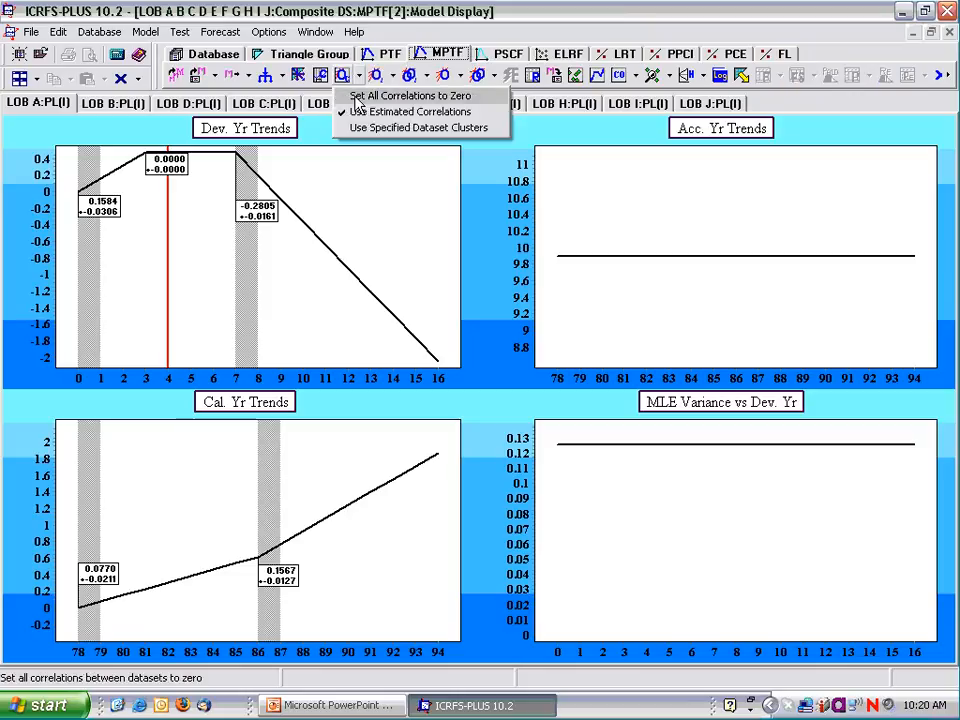
pyautogui.click(355, 97)
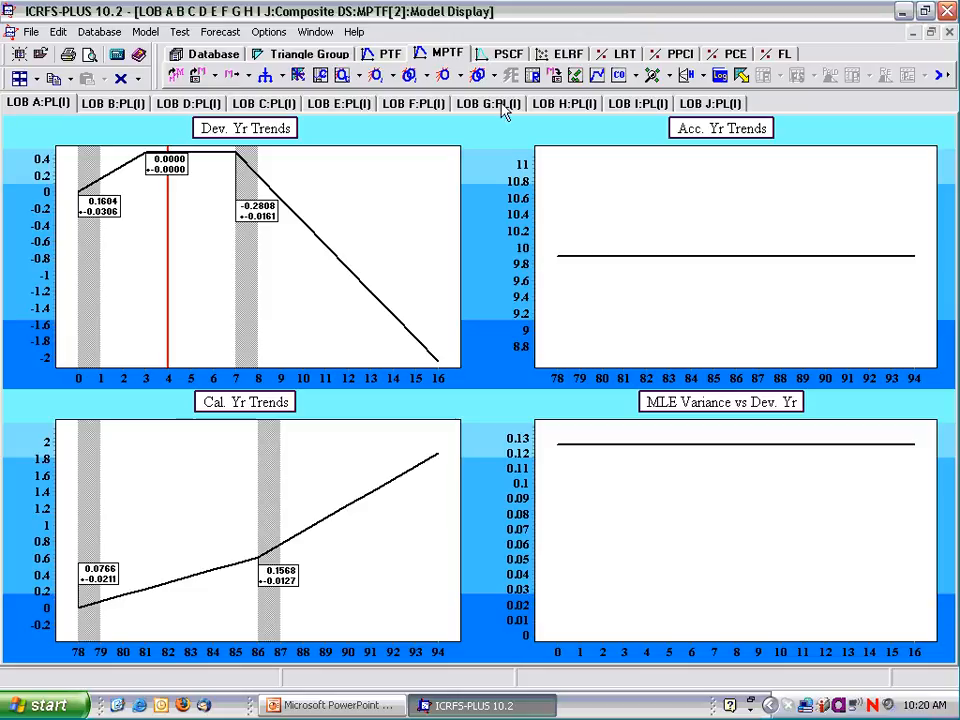
# Forecast the zero-correlation model with all ten datasets, and simulate its reserve PALD for both period types with 10,000 simulations
pyautogui.click(741, 77)
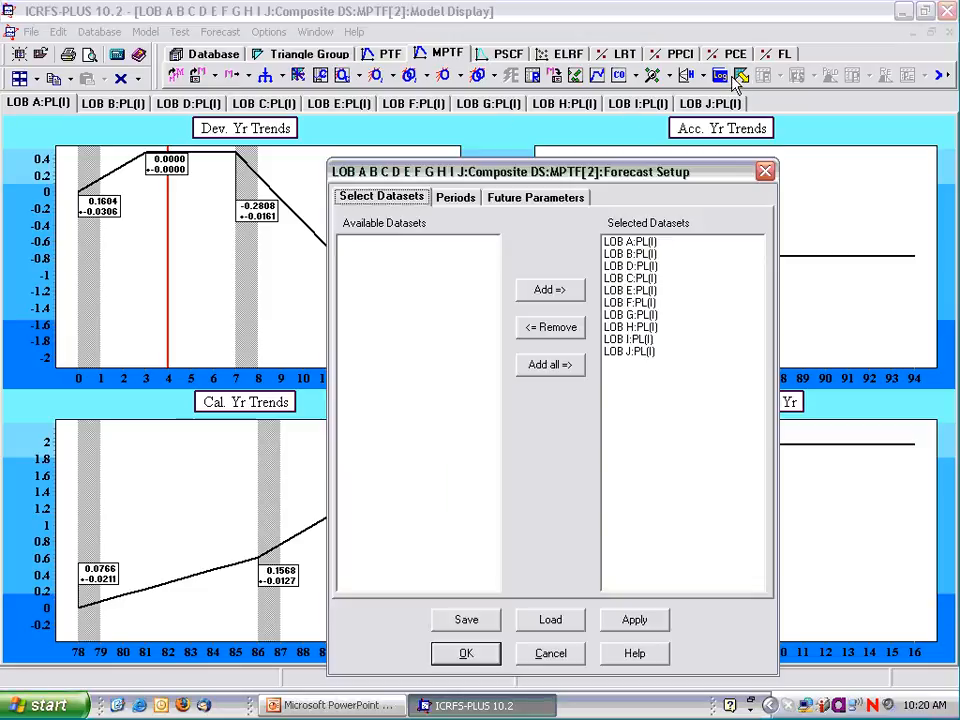
pyautogui.click(466, 655)
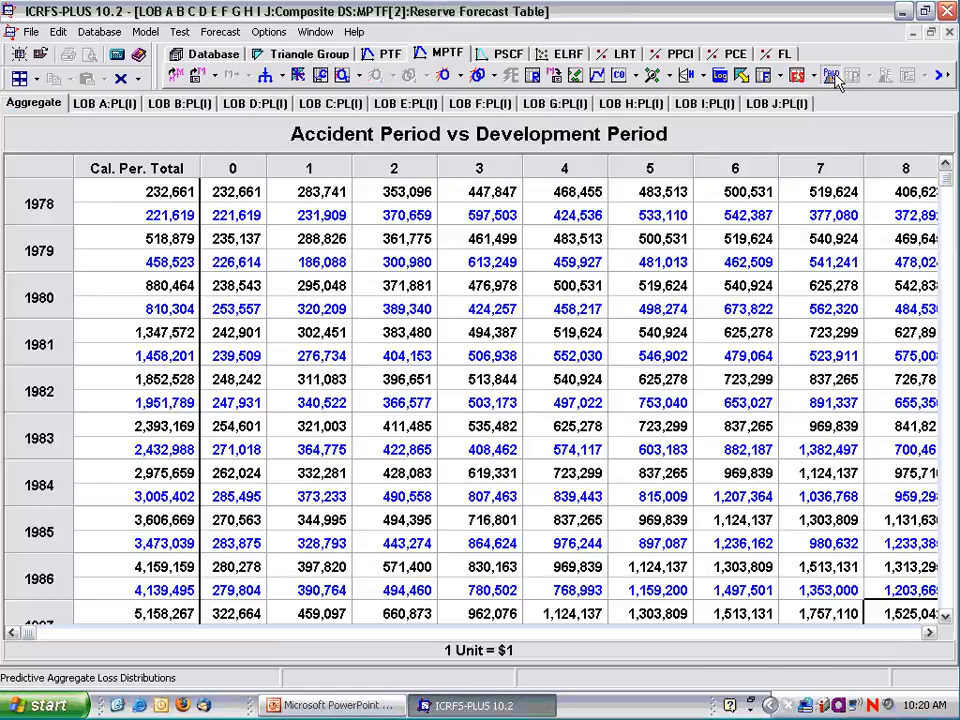
pyautogui.click(820, 76)
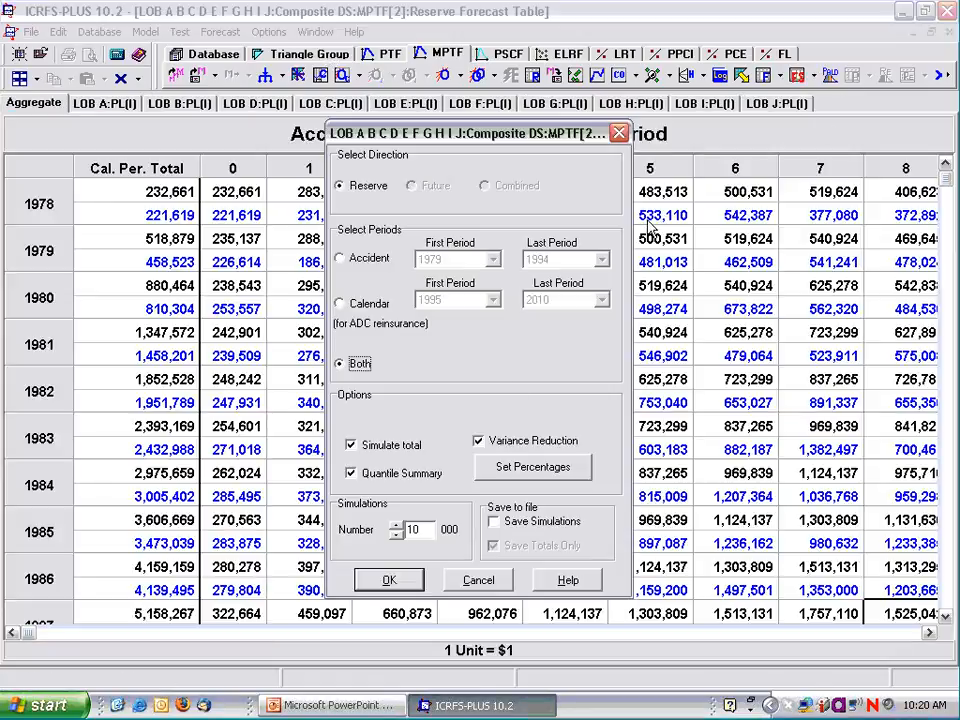
pyautogui.click(389, 580)
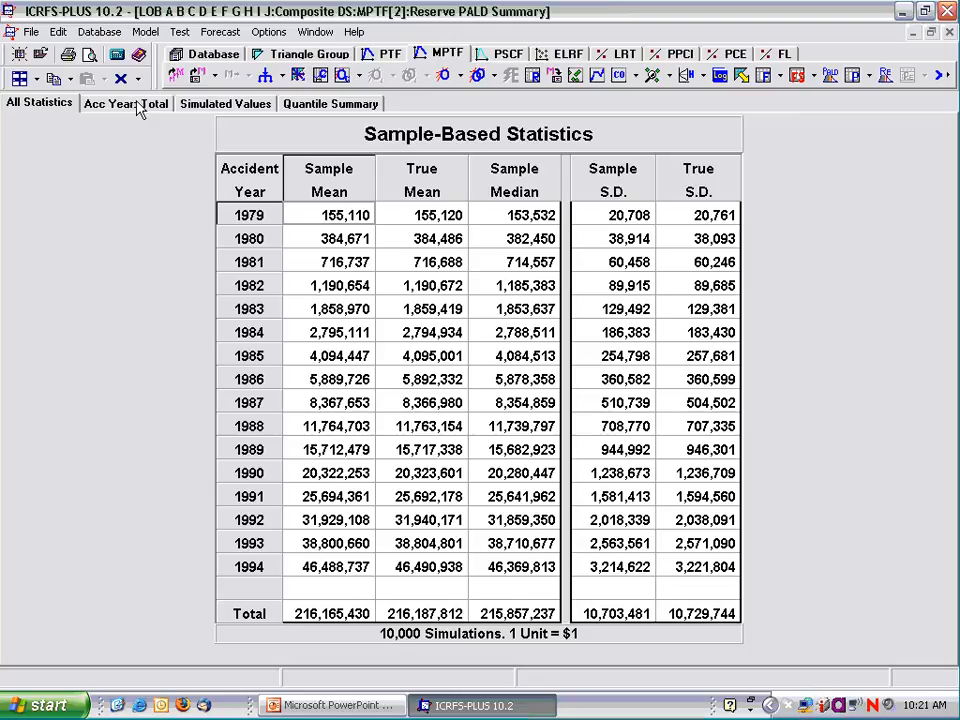
# Show the zero-correlation model's total accident-year quantile and V-a-R table, sorted in descending order
pyautogui.click(140, 108)
pyautogui.click(260, 128)
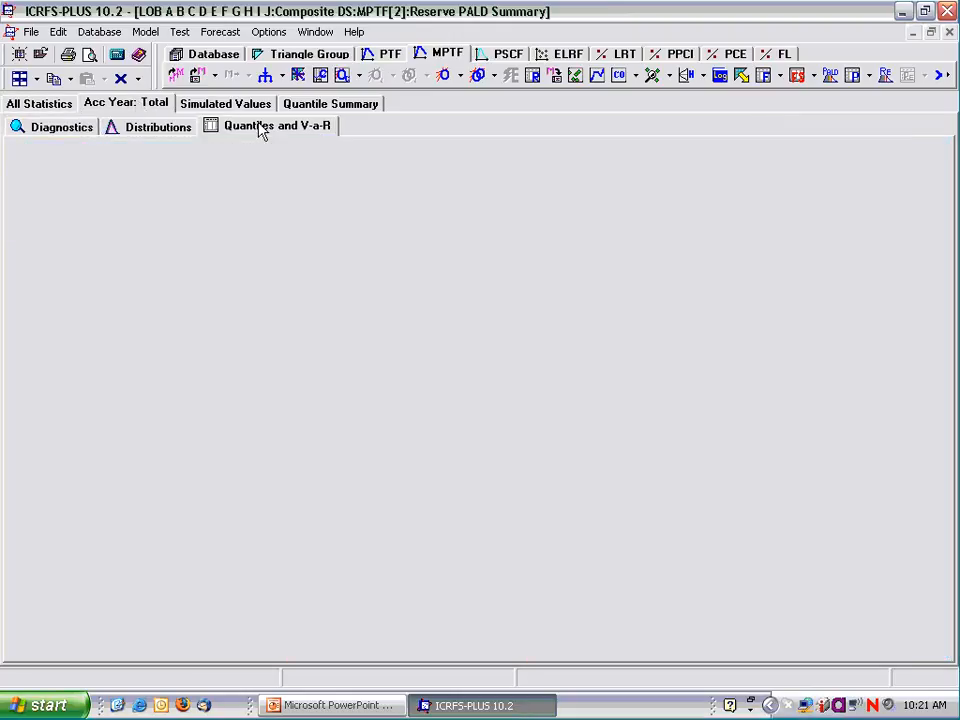
pyautogui.rightClick(445, 283)
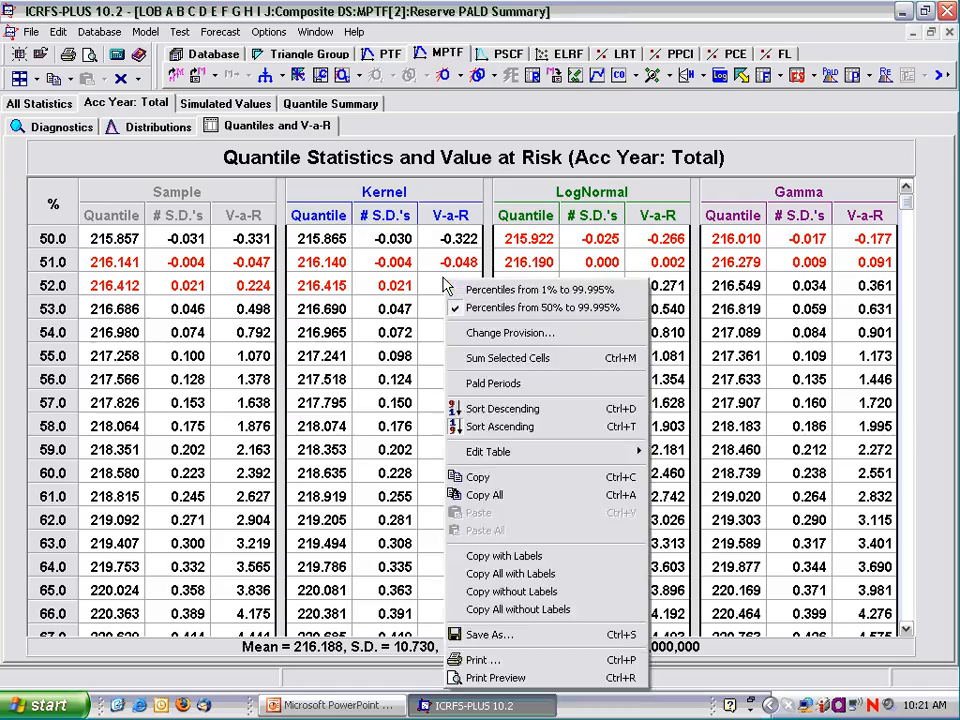
pyautogui.click(474, 410)
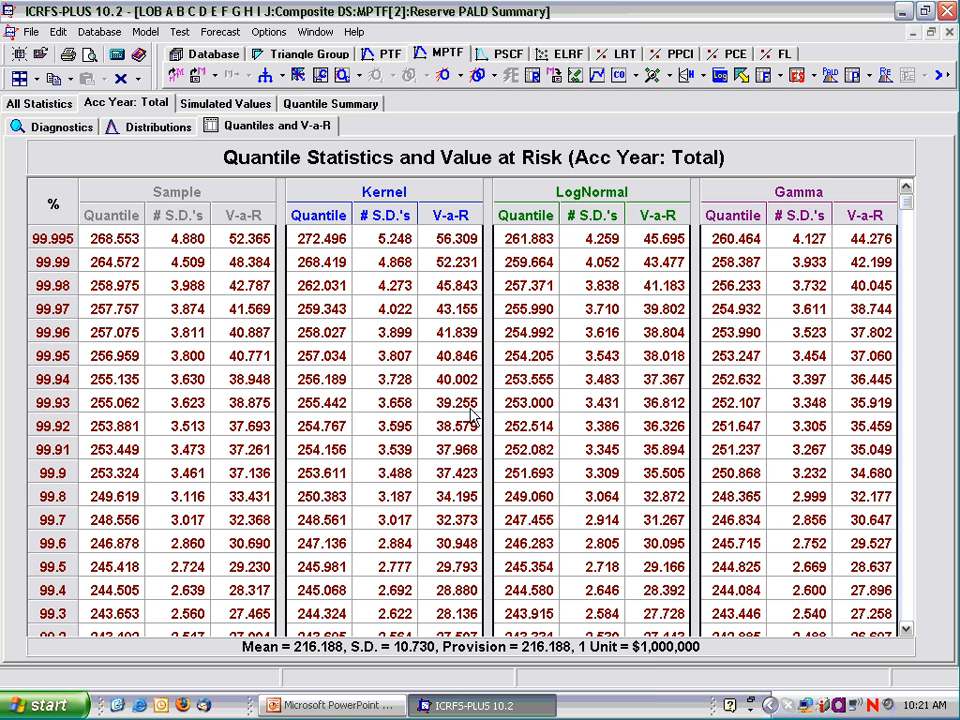
# Minimise the other window types so both models' V-a-R tables sit side by side, and bring the zero-correlation table to the 99.4 percentile
pyautogui.click(37, 79)
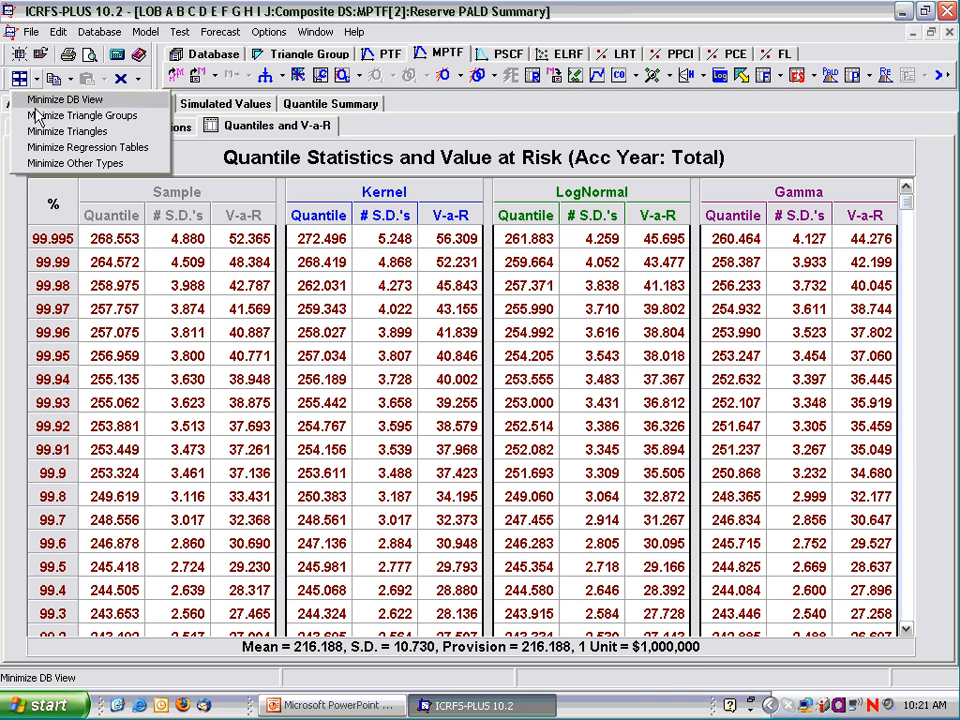
pyautogui.click(35, 162)
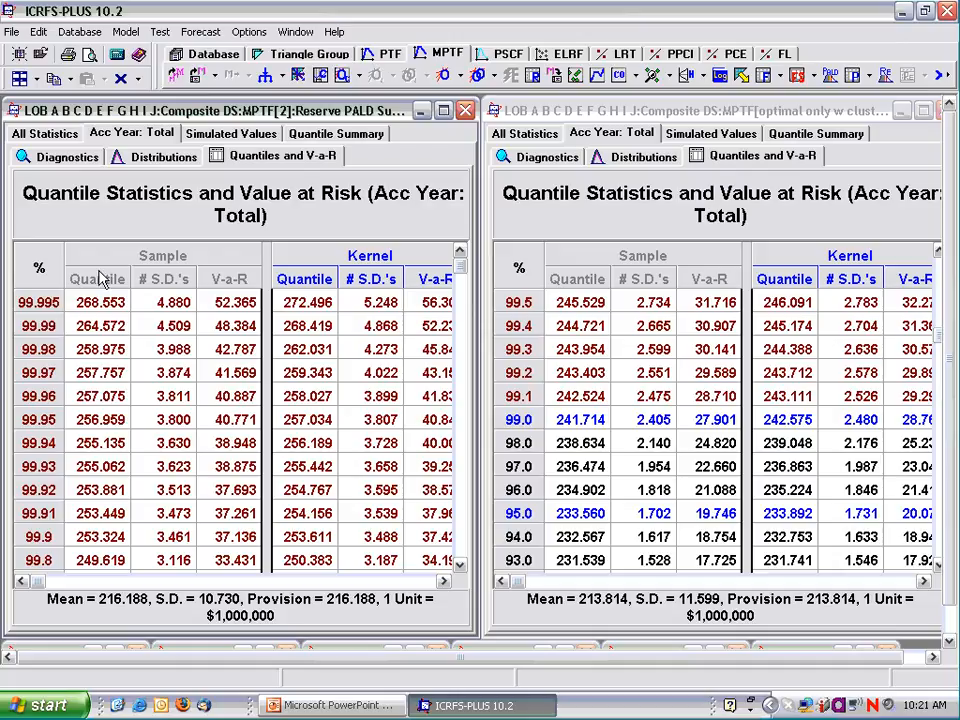
pyautogui.click(457, 566)
pyautogui.click(457, 566)
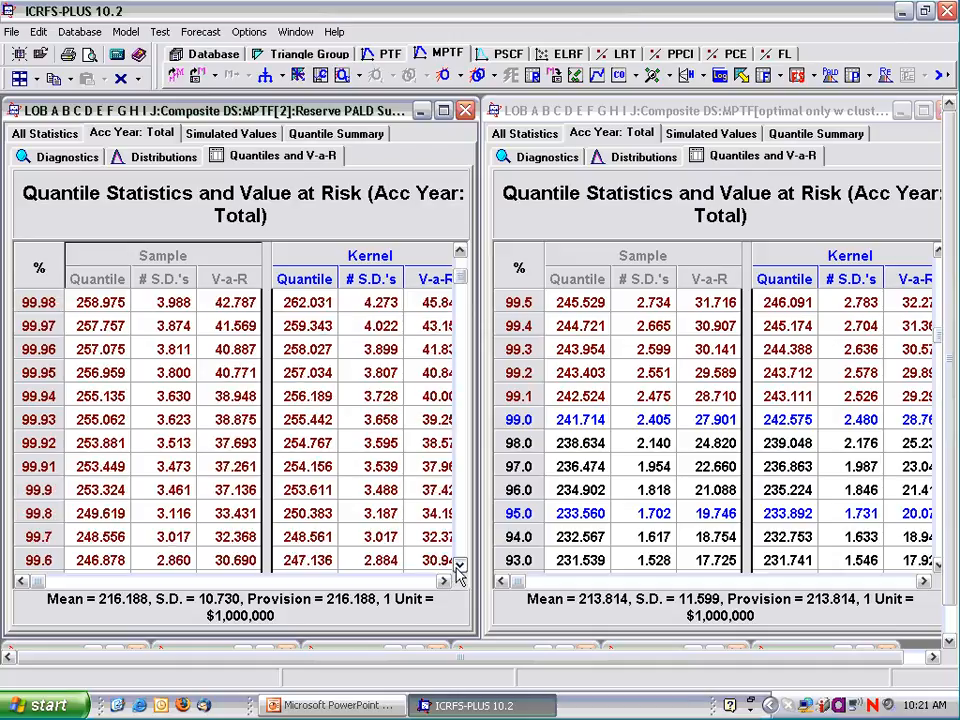
pyautogui.moveTo(457, 566); pyautogui.dragTo(457, 566)
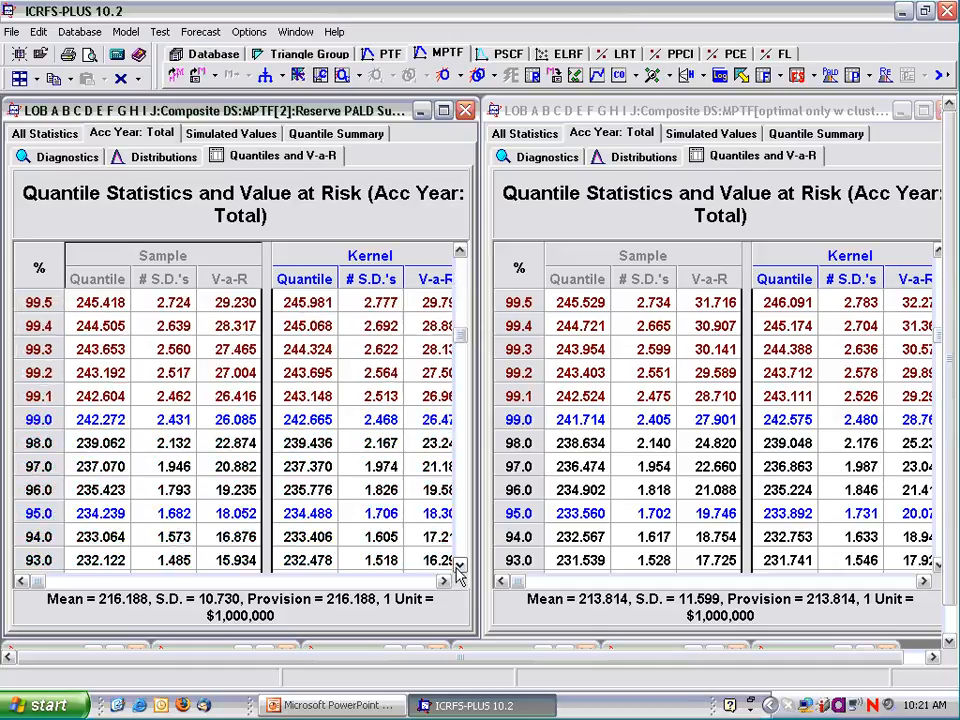
pyautogui.click(457, 566)
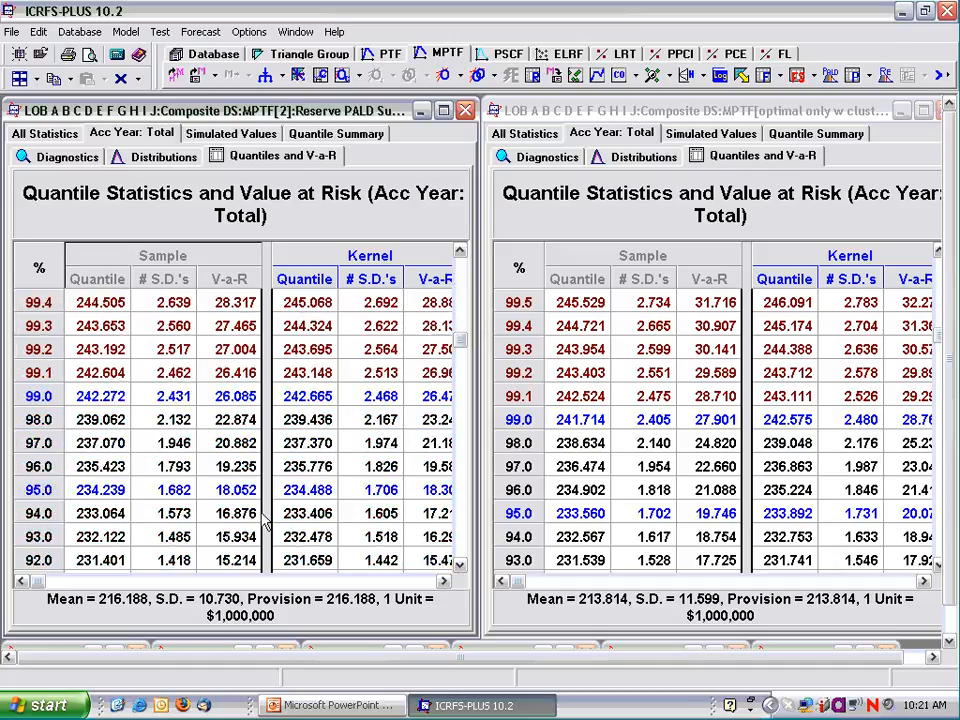
# Compare the Kernel and LogNormal quantile and V-a-R columns of the zero-correlation and within-cluster models
pyautogui.click(442, 582)
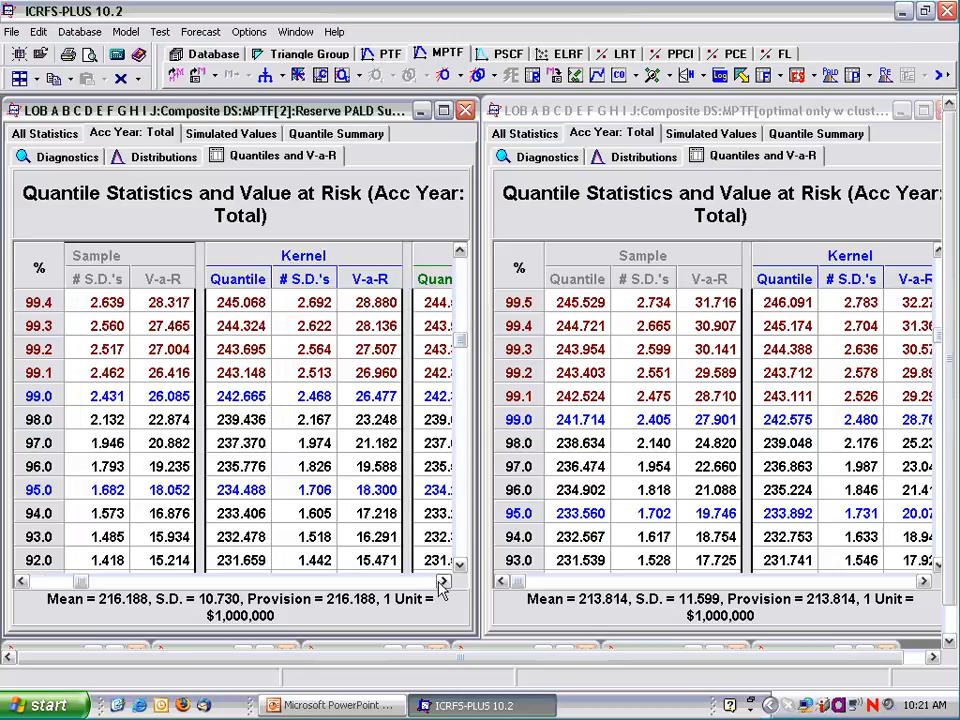
pyautogui.click(442, 582)
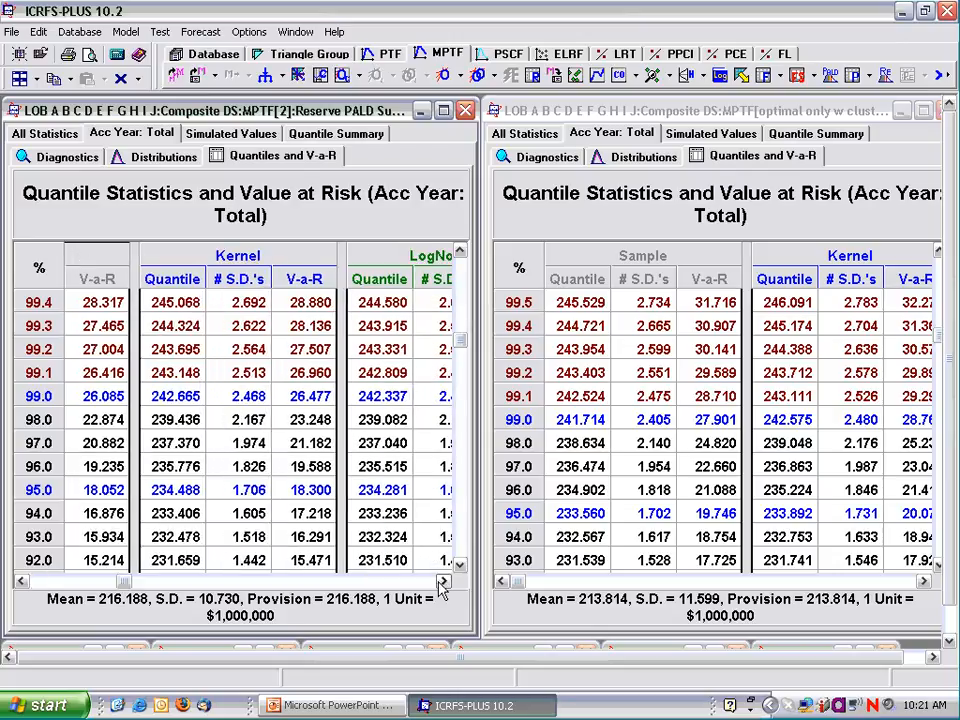
pyautogui.click(442, 582)
pyautogui.click(442, 582)
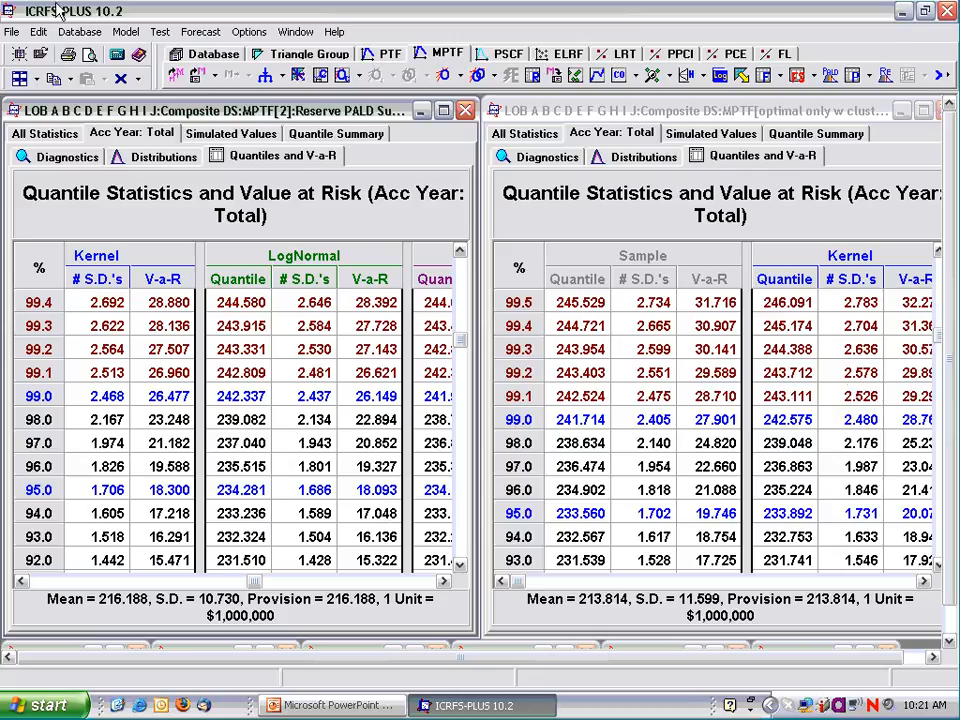
pyautogui.click(923, 581)
pyautogui.click(923, 581)
pyautogui.click(923, 581)
pyautogui.click(923, 581)
pyautogui.click(923, 581)
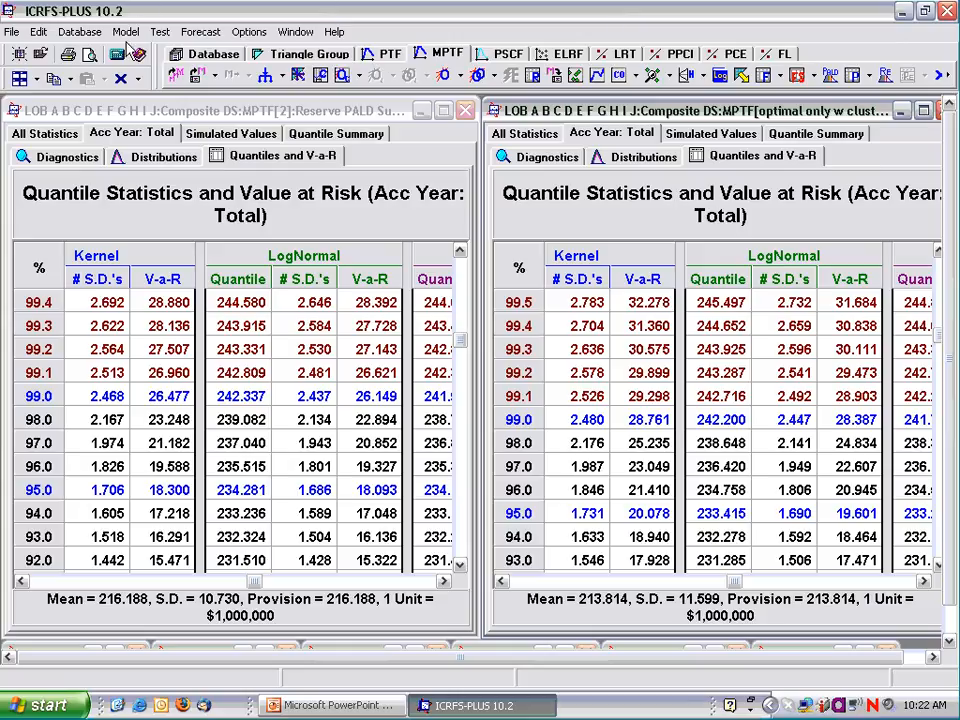
# Close all triangle groups, discarding the changes to the zero-correlation model
pyautogui.click(138, 78)
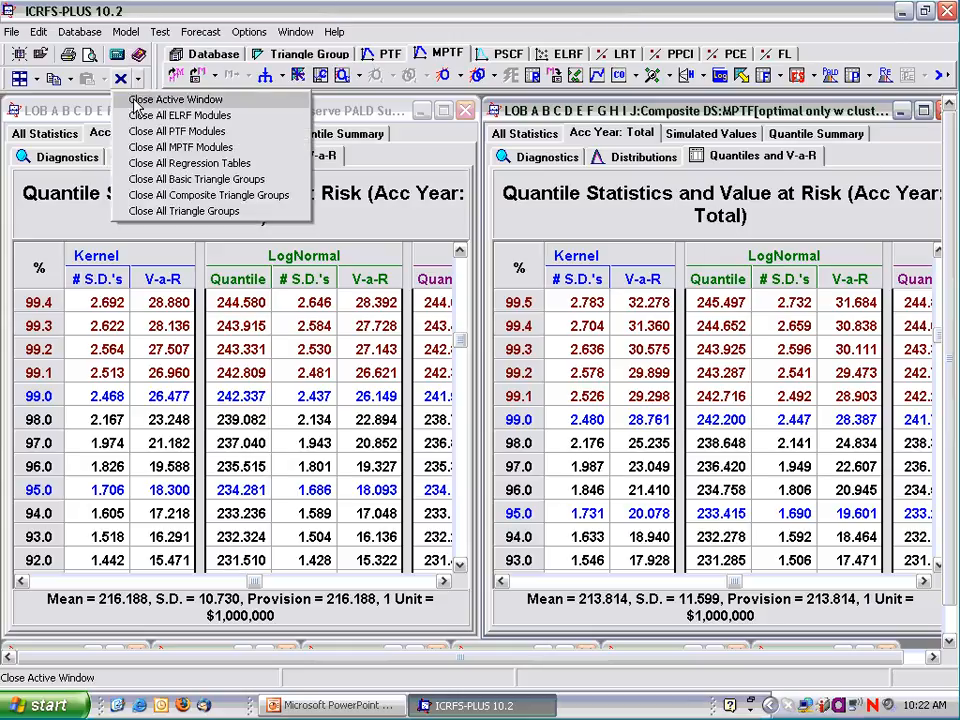
pyautogui.click(139, 215)
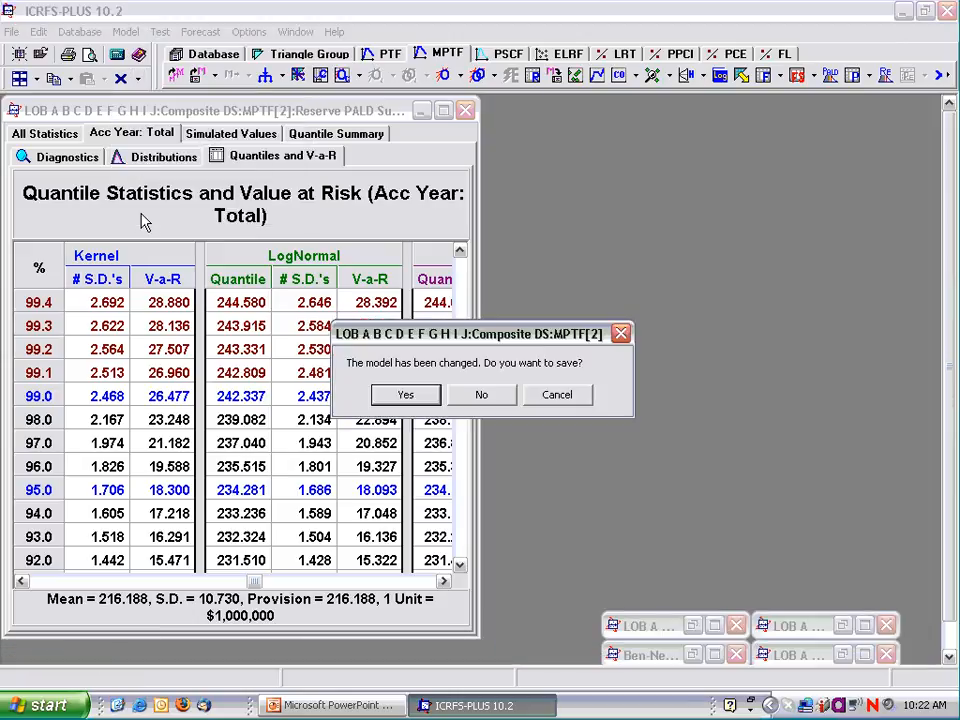
pyautogui.click(480, 395)
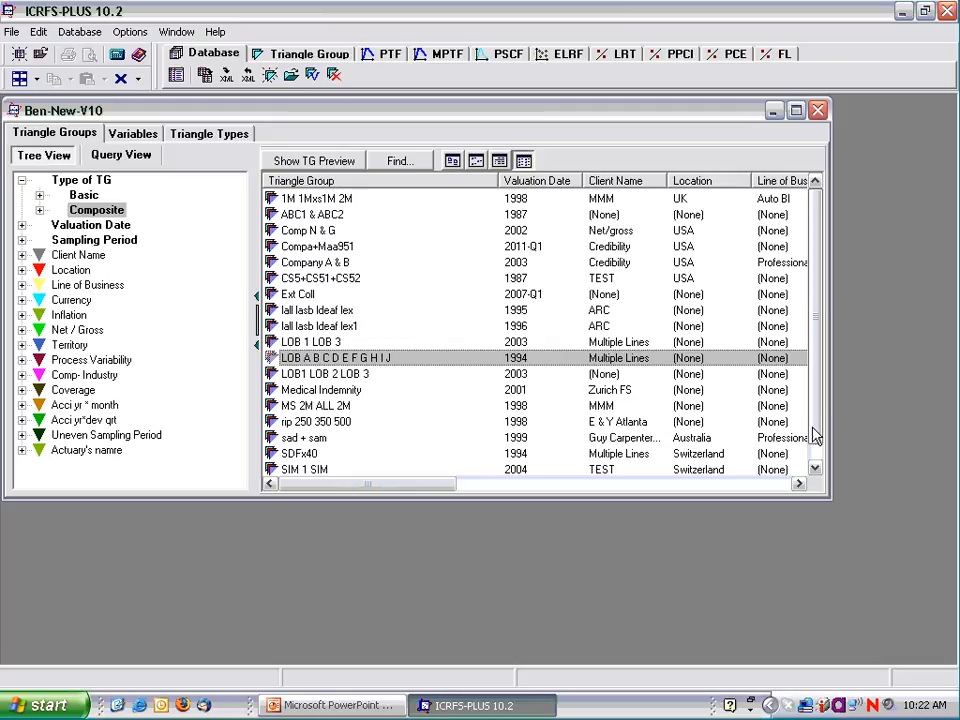
# Open the SDFx40 composite triangle group and start an MPTF model on its PL(I) dataset, moving the model display clear
pyautogui.click(816, 443)
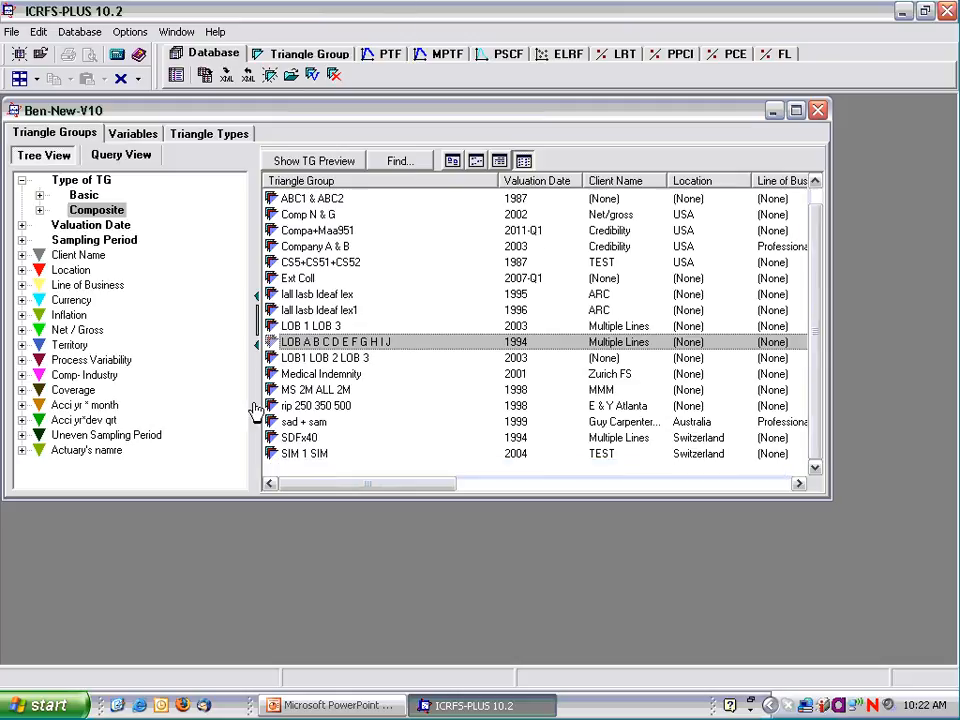
pyautogui.click(297, 440)
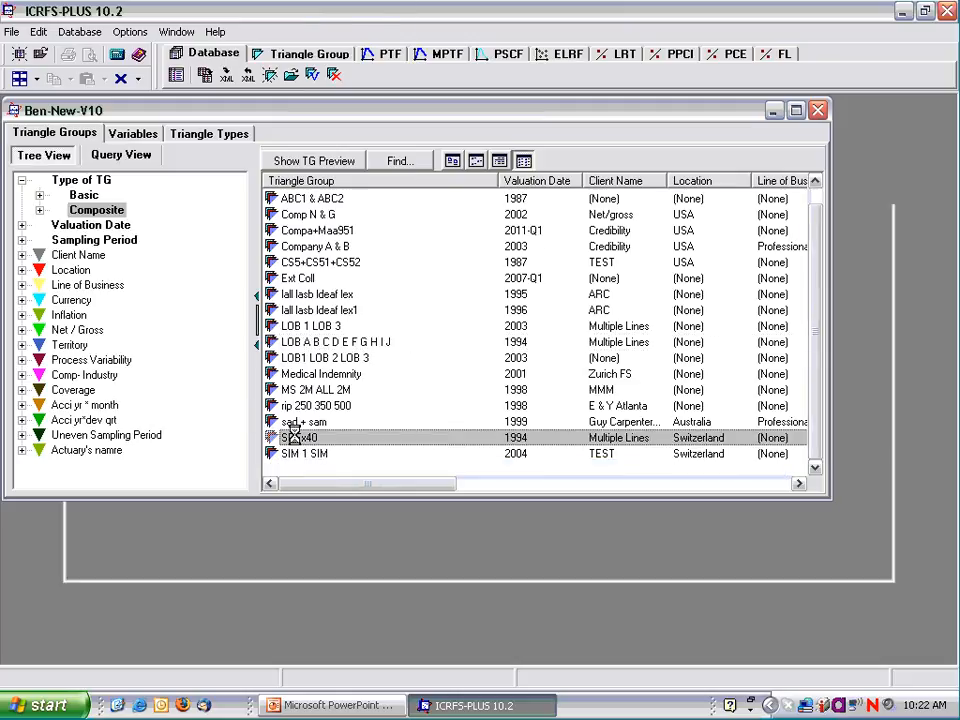
pyautogui.doubleClick(297, 440)
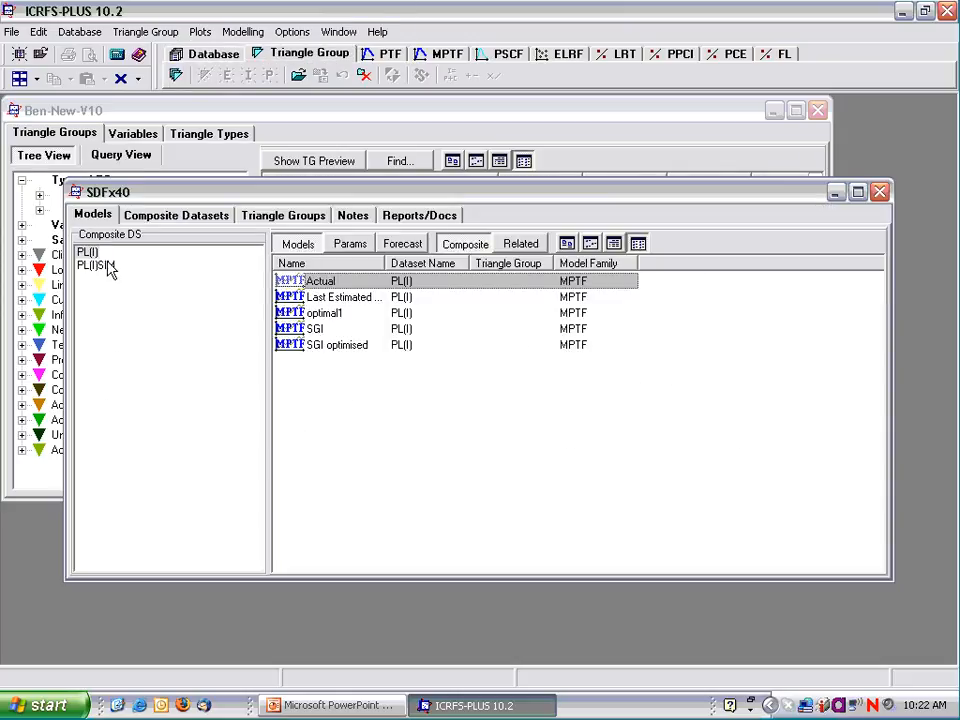
pyautogui.click(448, 58)
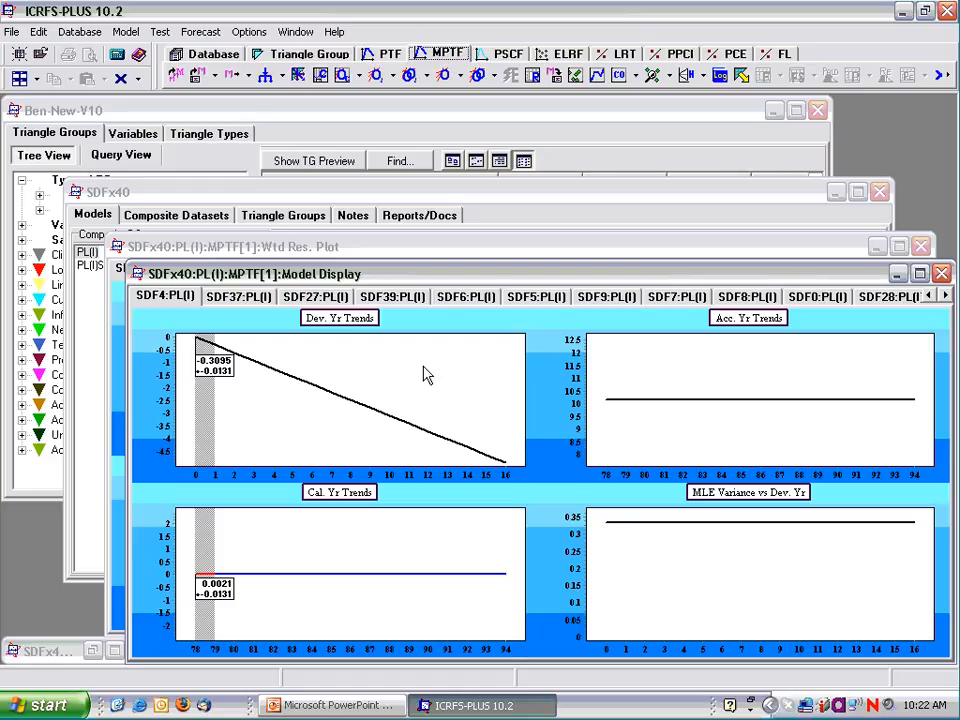
pyautogui.moveTo(518, 279); pyautogui.dragTo(418, 187)
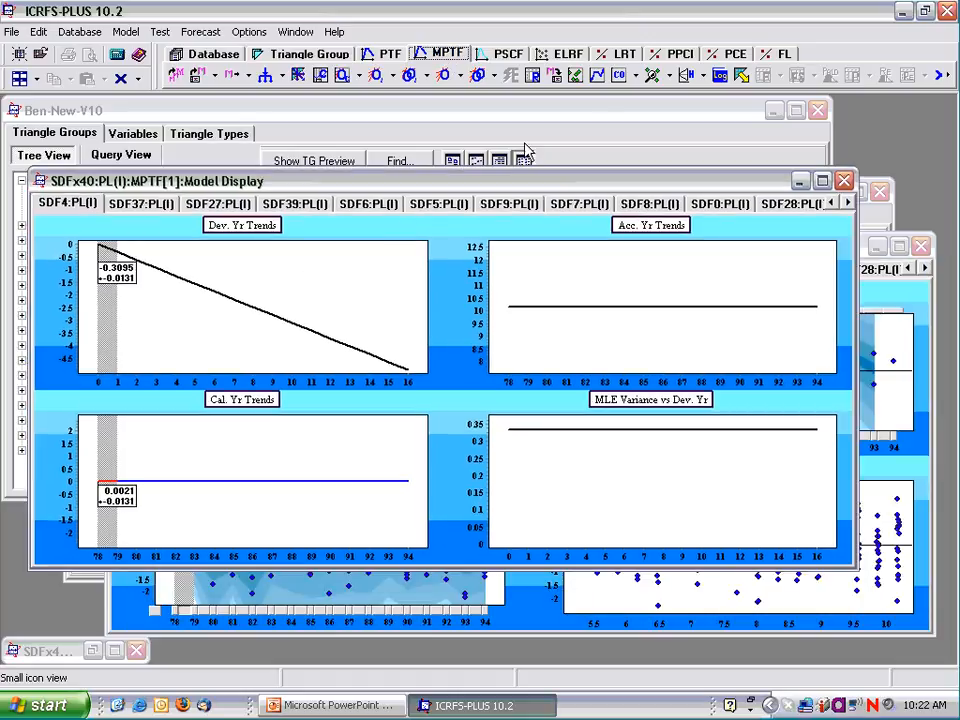
# Examine the final weighted residual correlations and preview the clusters left after removing all insignificant correlations, without estimating
pyautogui.click(619, 78)
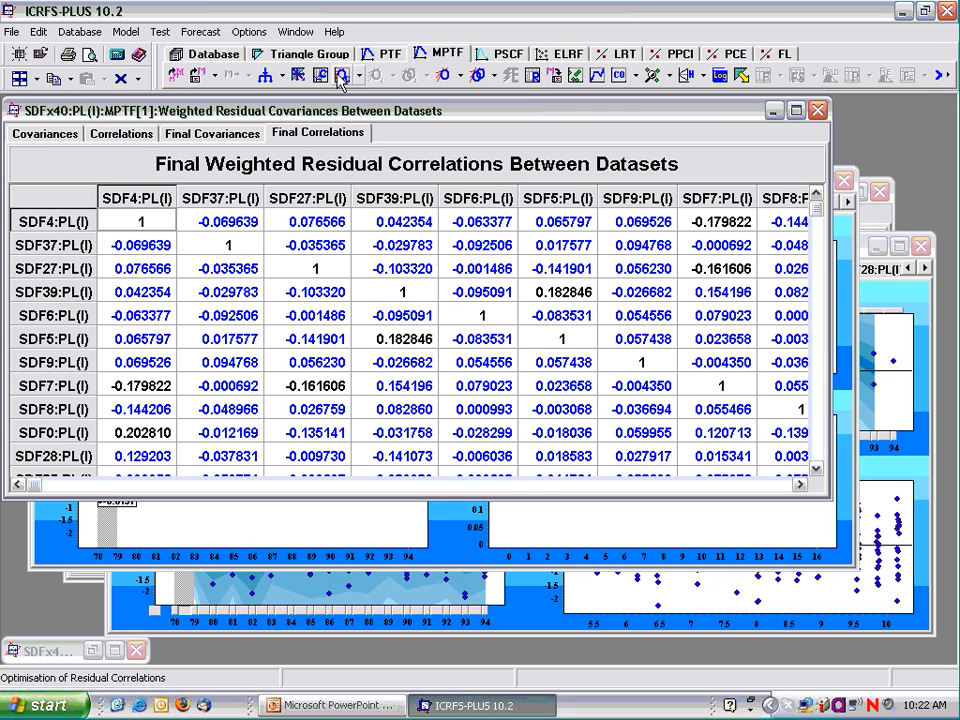
pyautogui.click(817, 110)
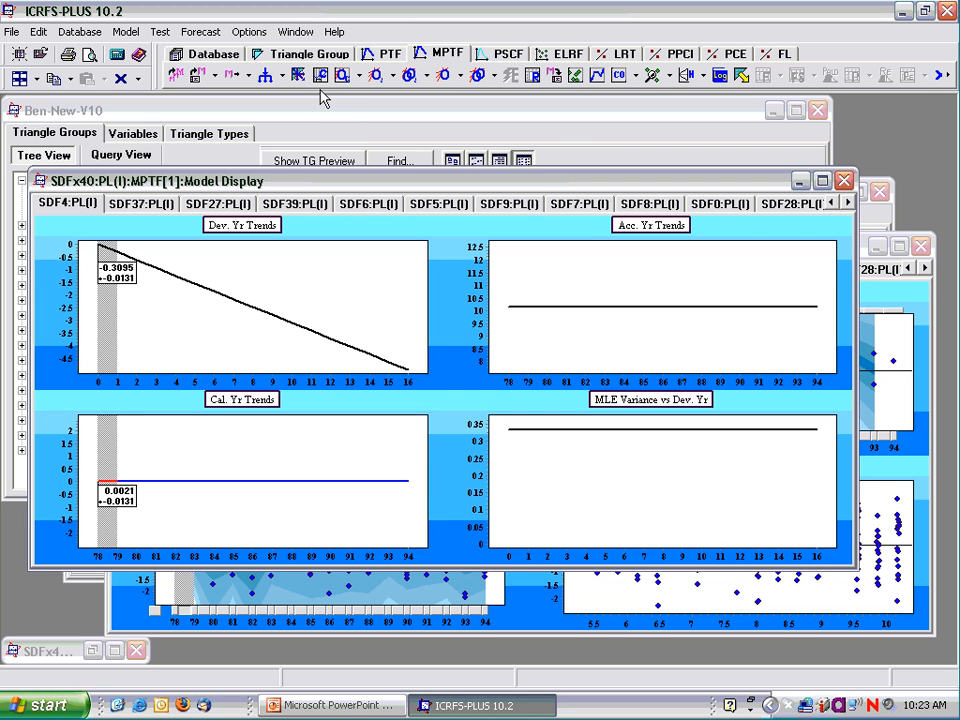
pyautogui.click(340, 77)
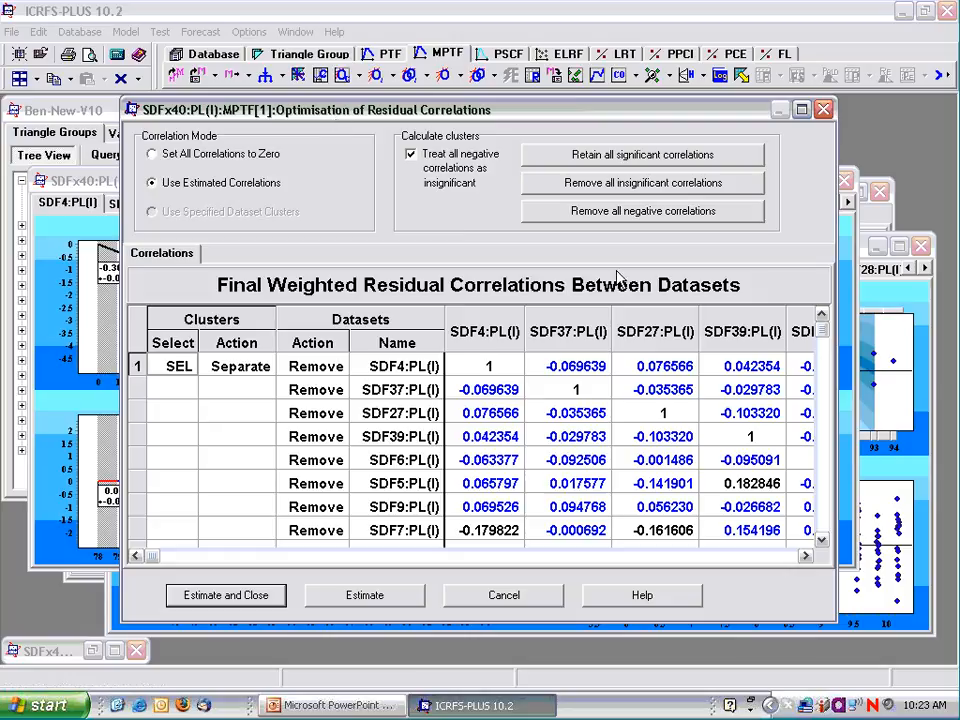
pyautogui.click(620, 185)
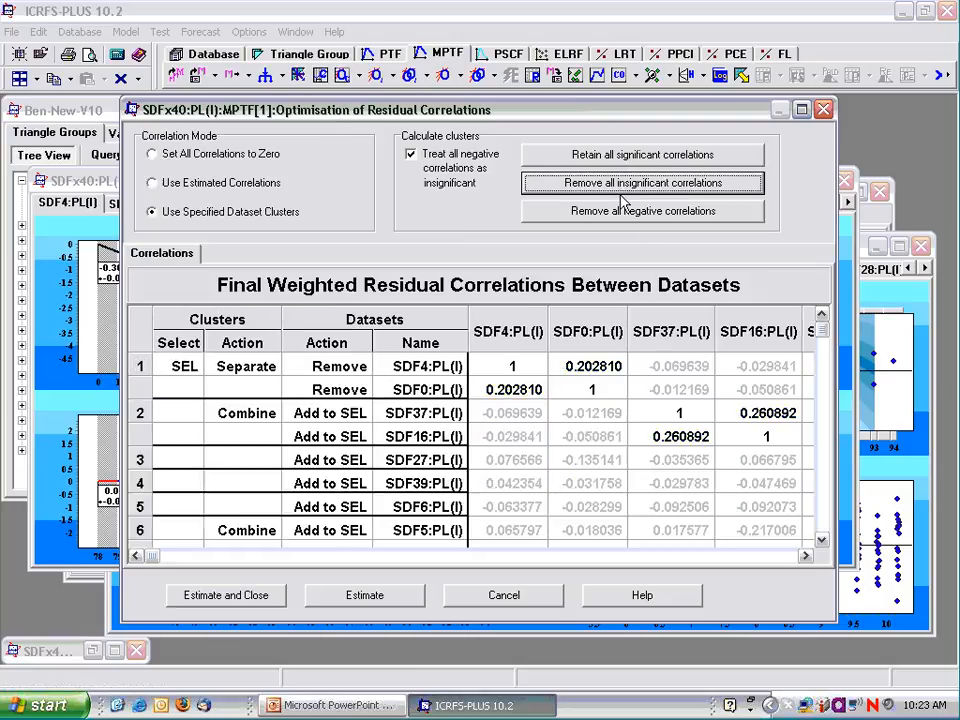
pyautogui.click(801, 109)
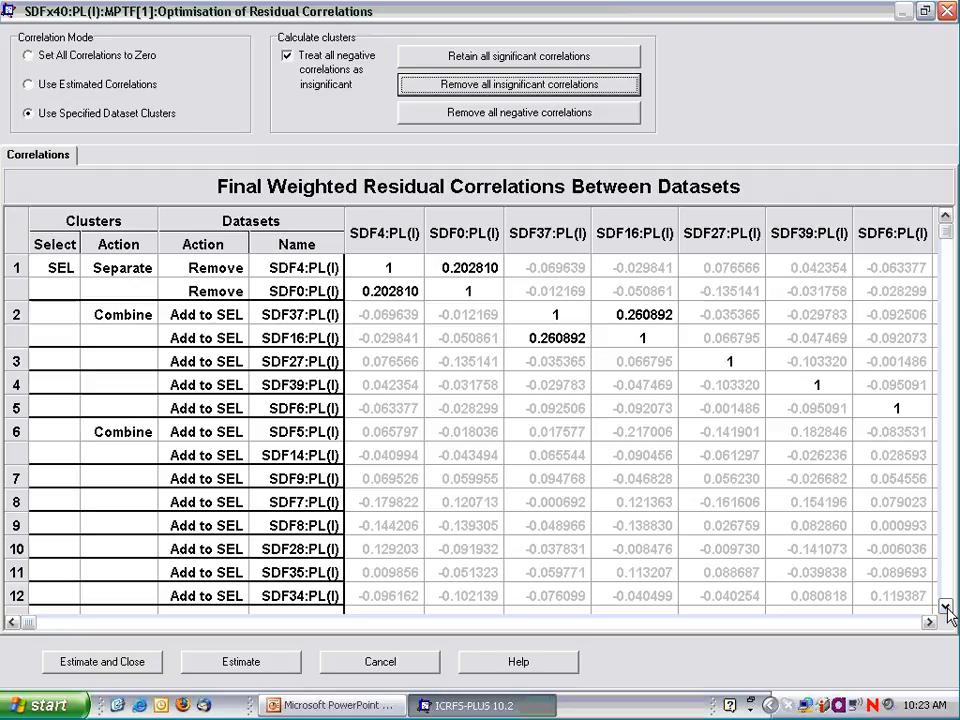
pyautogui.moveTo(945, 606); pyautogui.dragTo(948, 609)
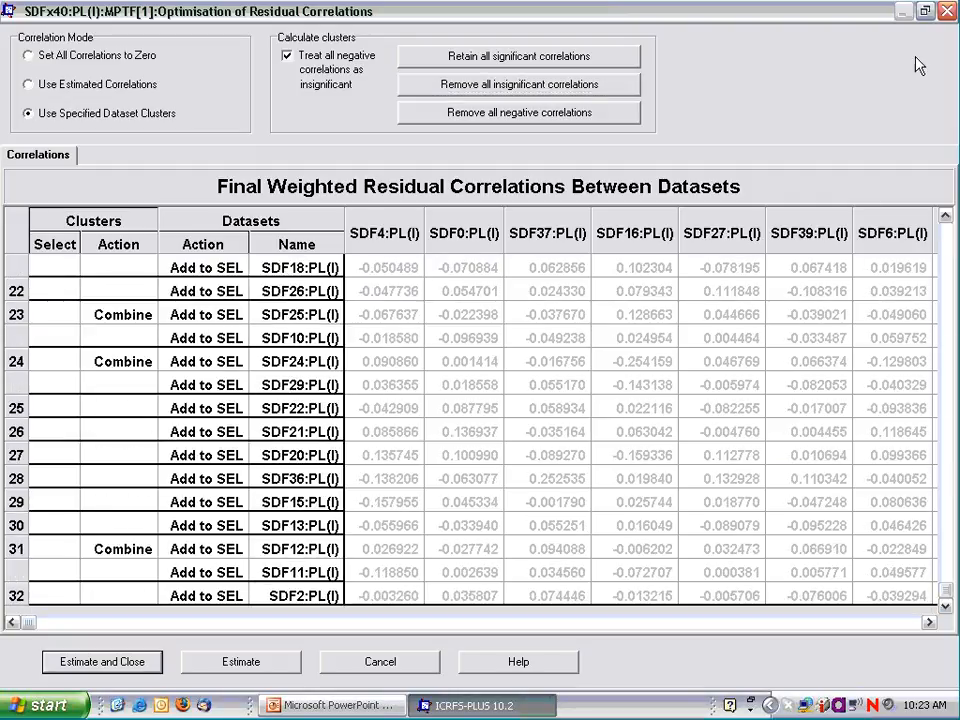
pyautogui.click(946, 11)
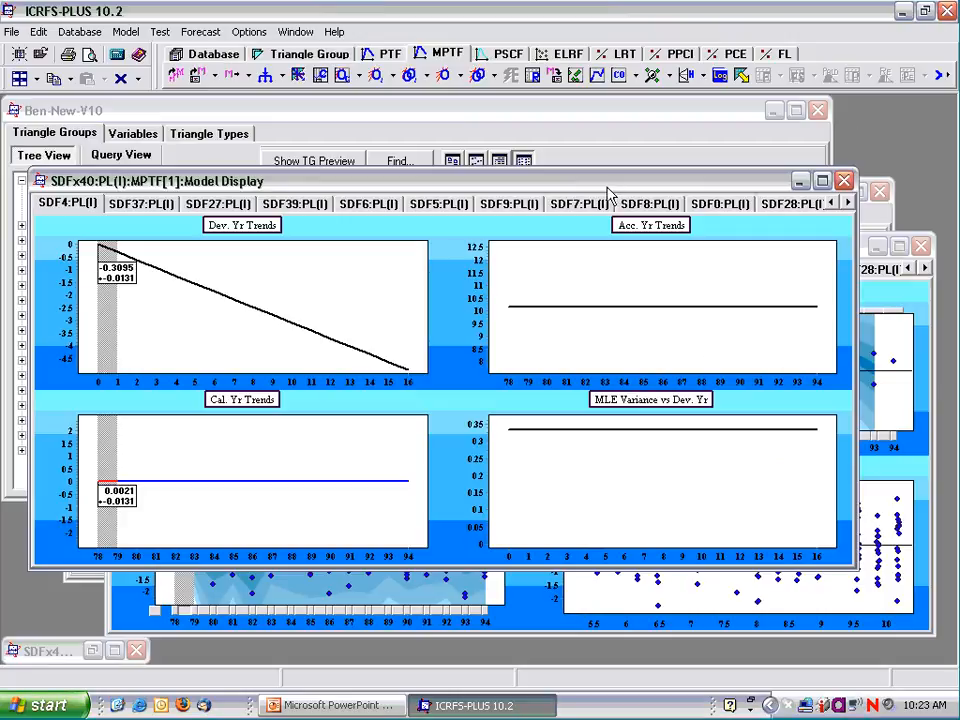
# Remove all insignificant residual correlations, estimate the SDFx40 model with those clusters and run automatic optimisation
pyautogui.click(343, 78)
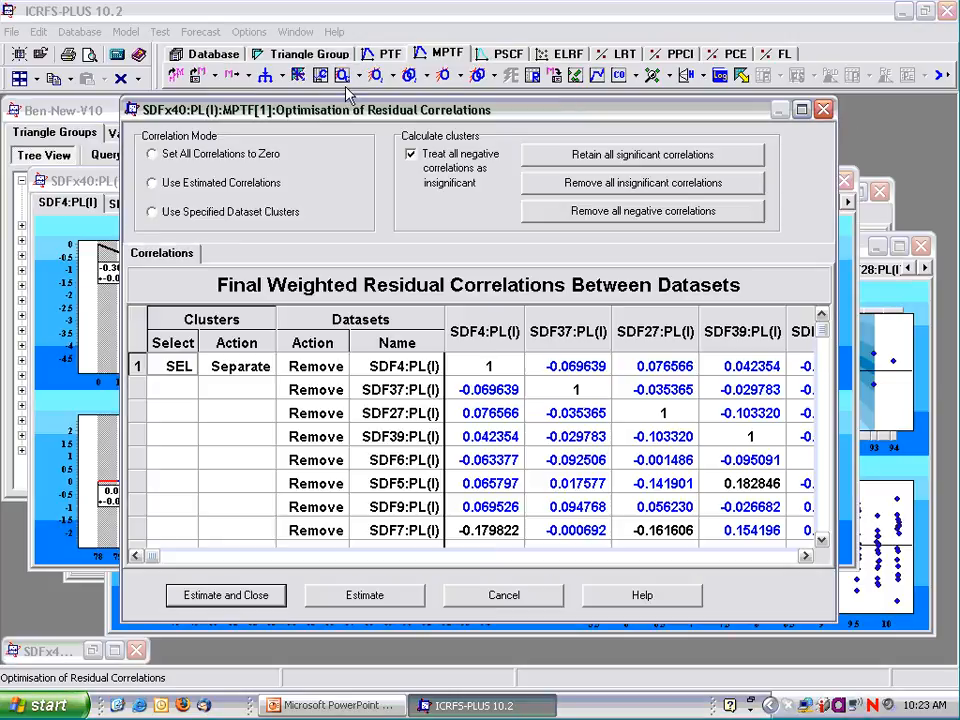
pyautogui.click(628, 182)
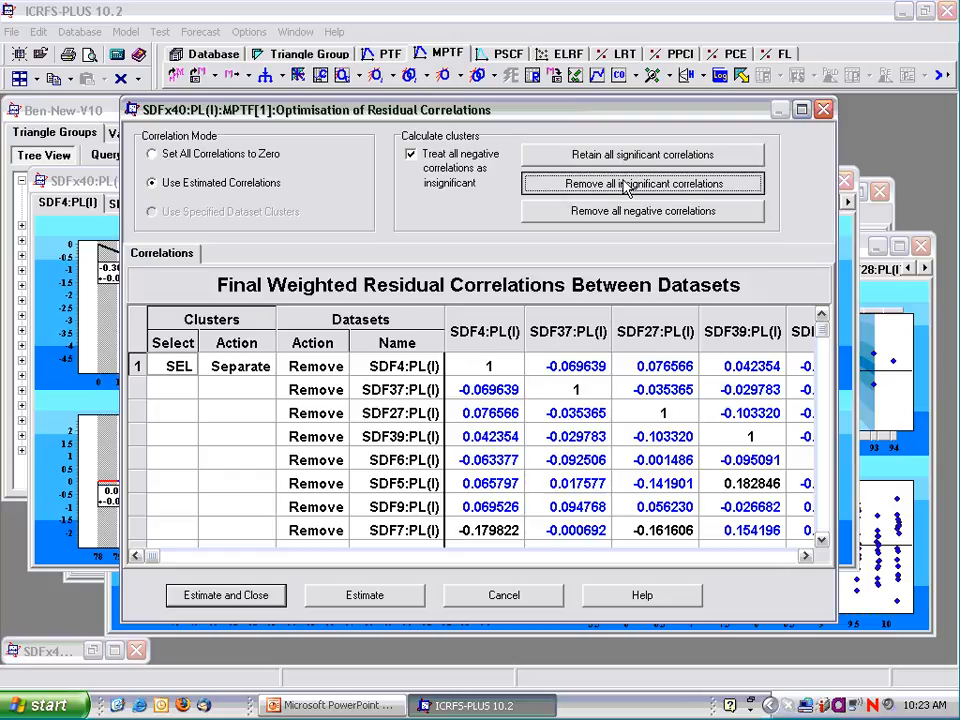
pyautogui.click(222, 595)
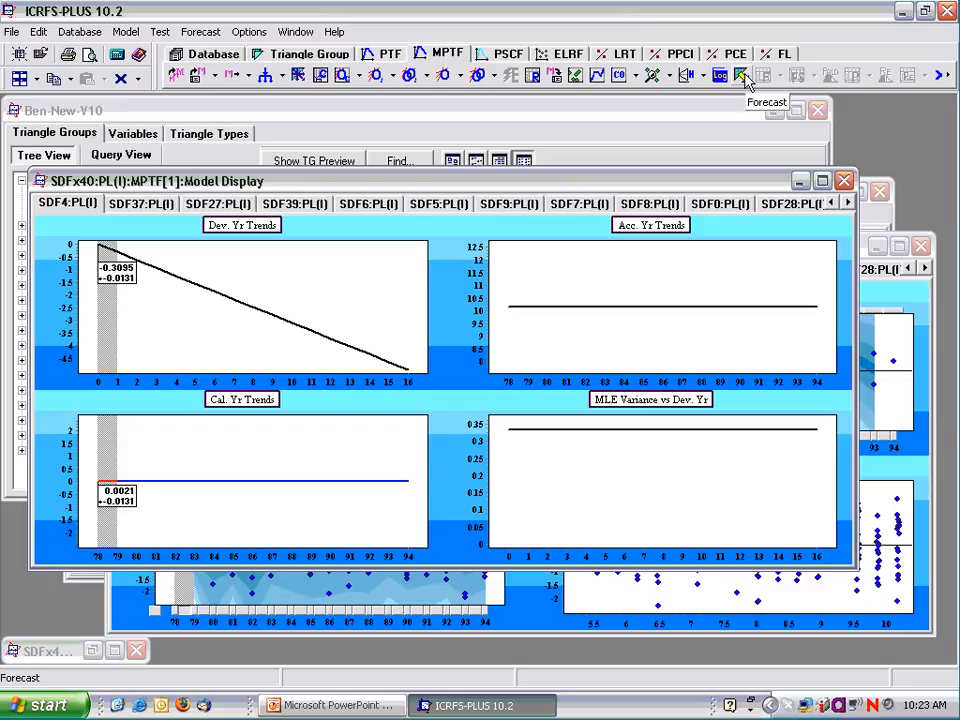
pyautogui.click(475, 76)
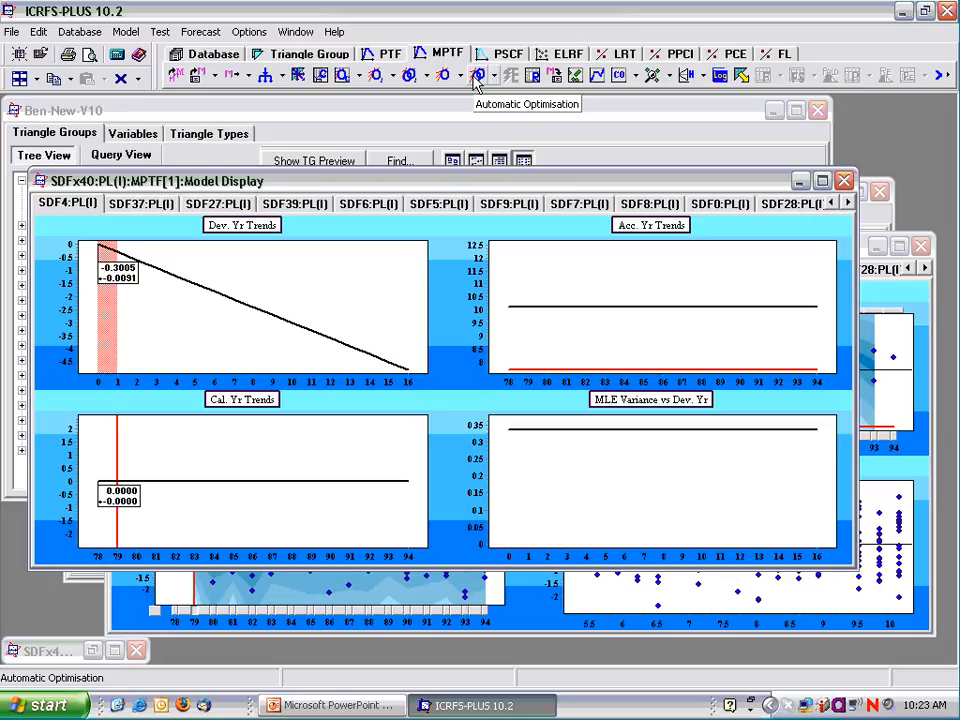
# Forecast reserves for all SDFx40 datasets with the default forecast setup and open the reserve forecast summaries
pyautogui.click(740, 76)
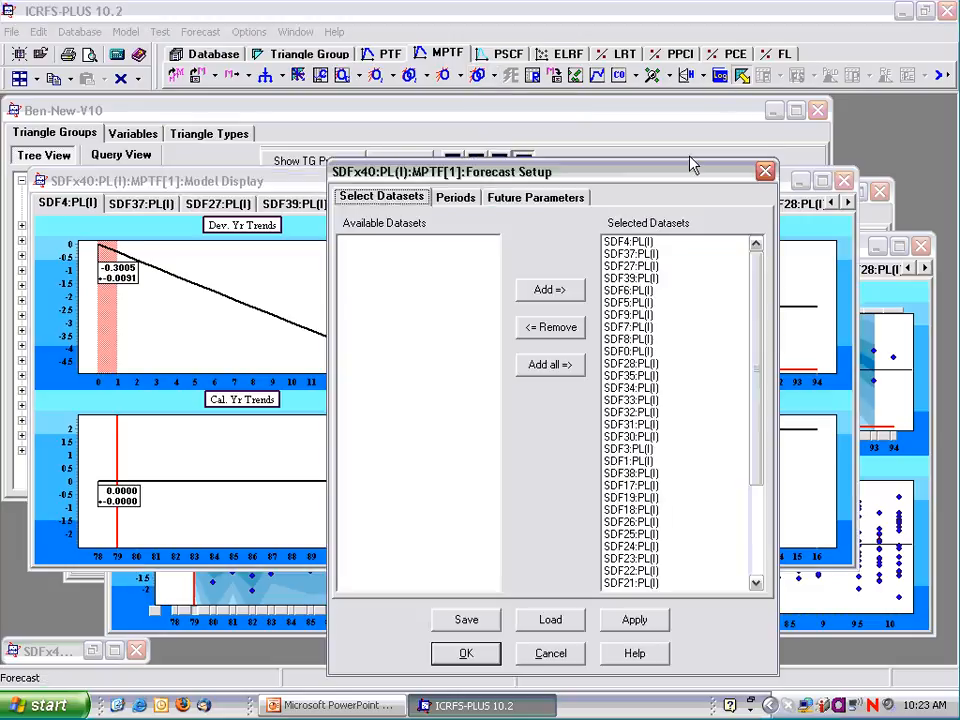
pyautogui.click(466, 653)
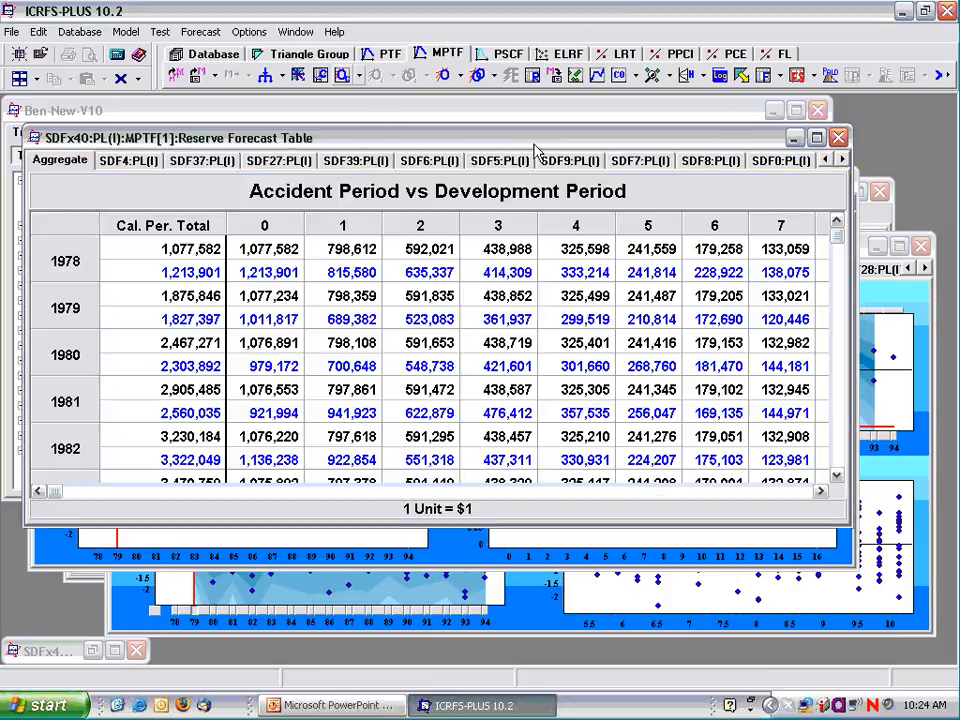
pyautogui.click(798, 76)
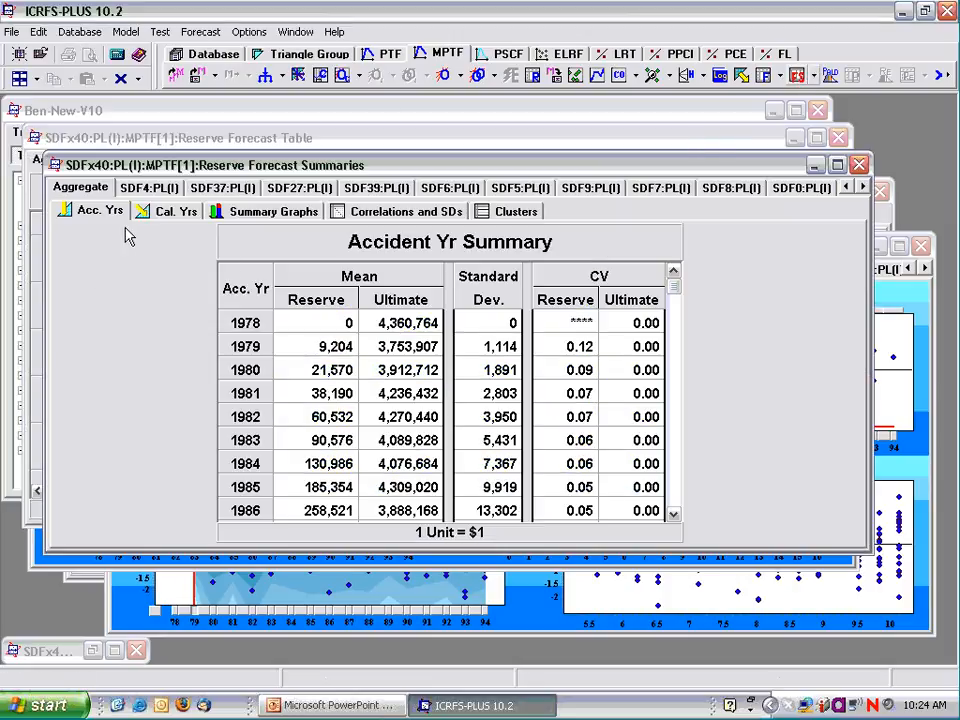
# Review the forecast summary graphs of the individual datasets from SDF37 through SDF8
pyautogui.click(149, 188)
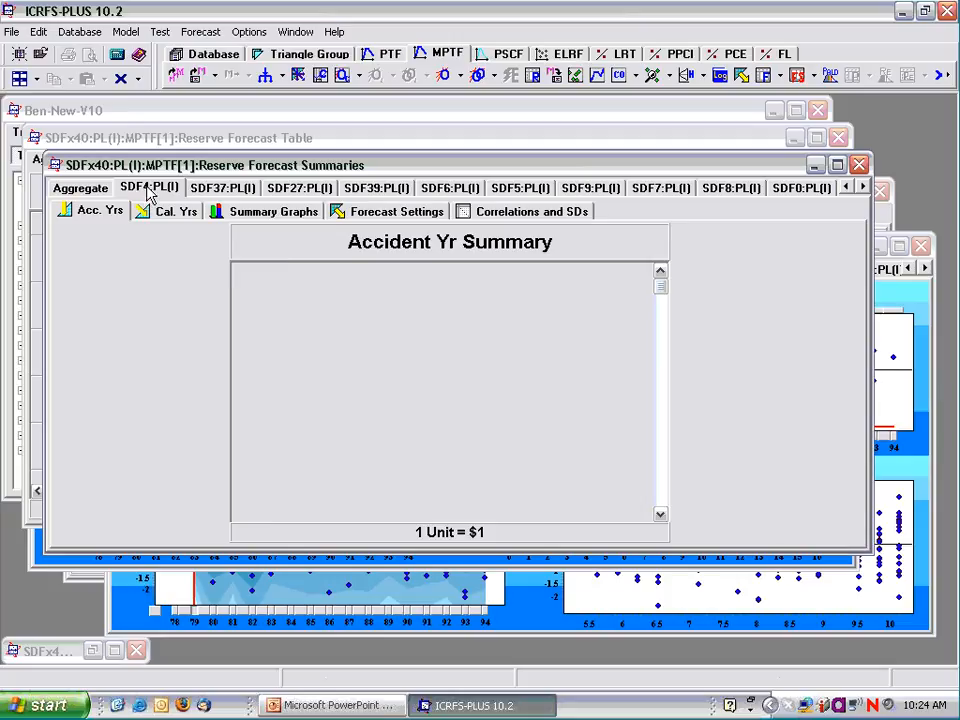
pyautogui.click(226, 190)
pyautogui.click(262, 214)
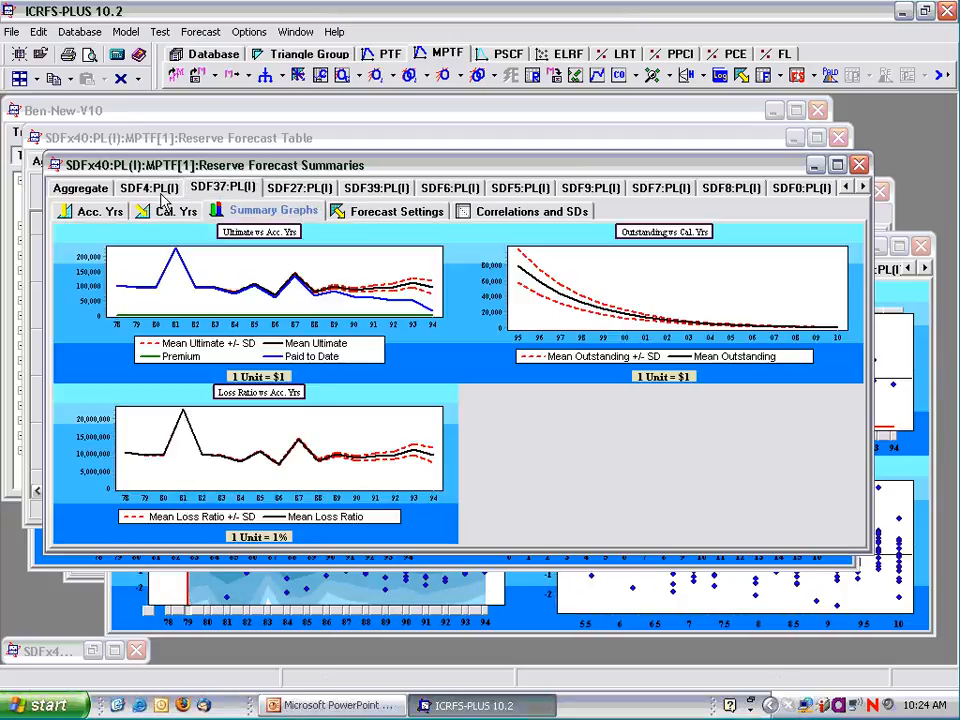
pyautogui.click(299, 188)
pyautogui.click(373, 190)
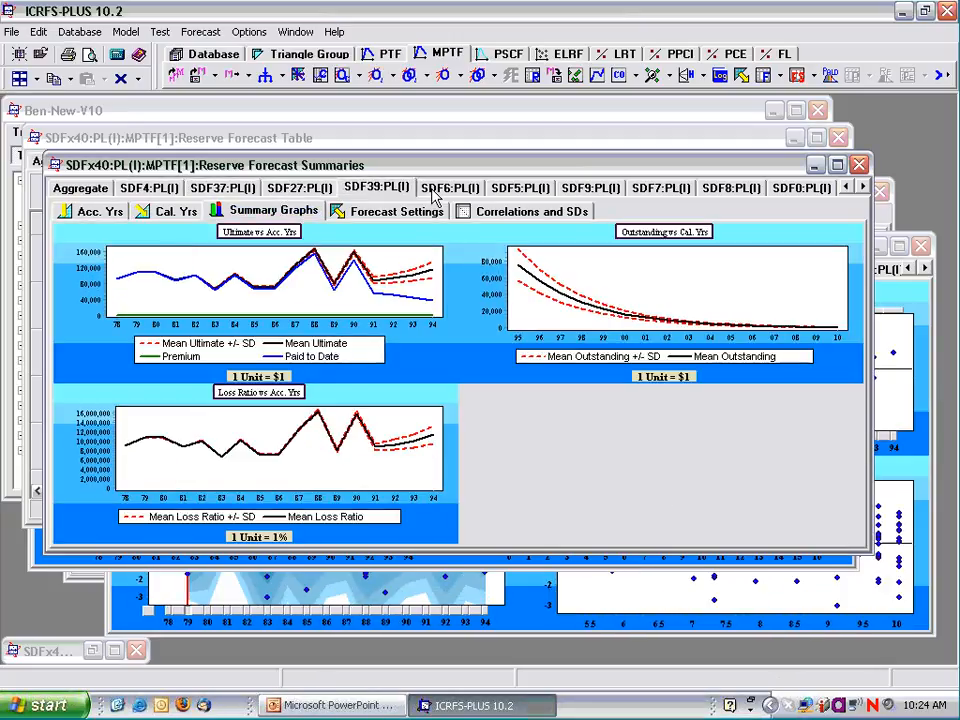
pyautogui.click(435, 190)
pyautogui.click(510, 190)
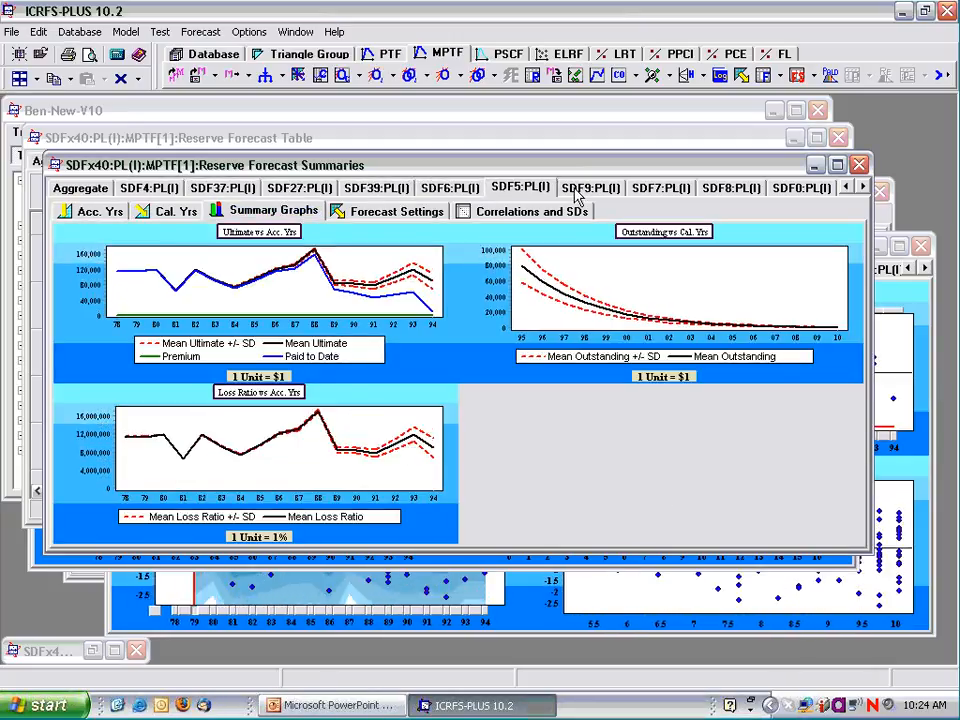
pyautogui.click(575, 190)
pyautogui.click(645, 192)
pyautogui.click(716, 193)
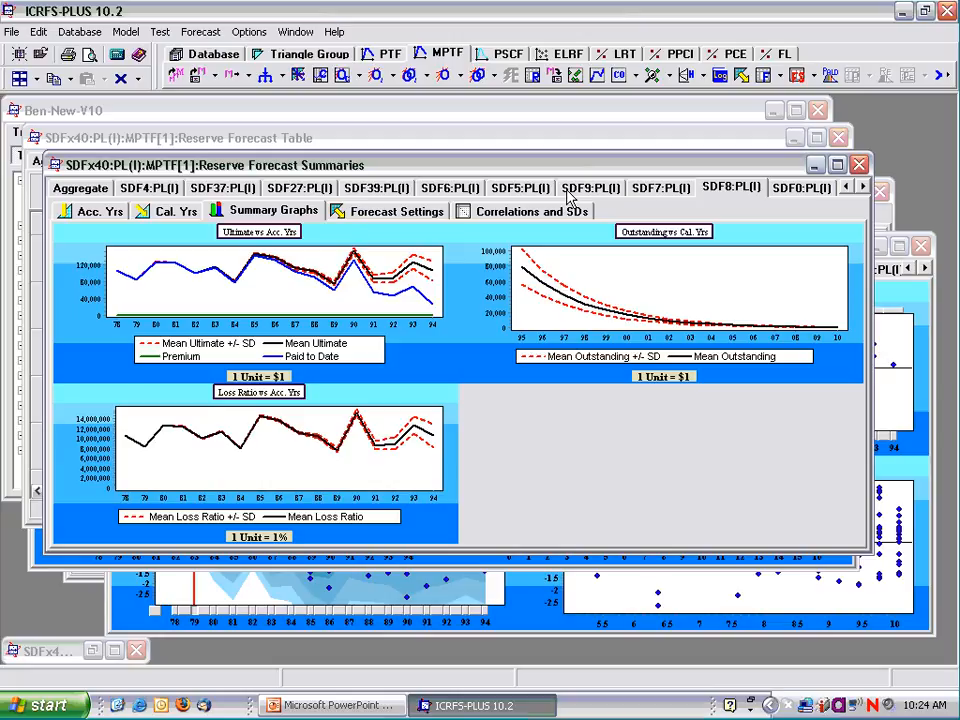
# Run the reserve PALD simulation for both accident and calendar periods with 1,000 simulations
pyautogui.click(830, 76)
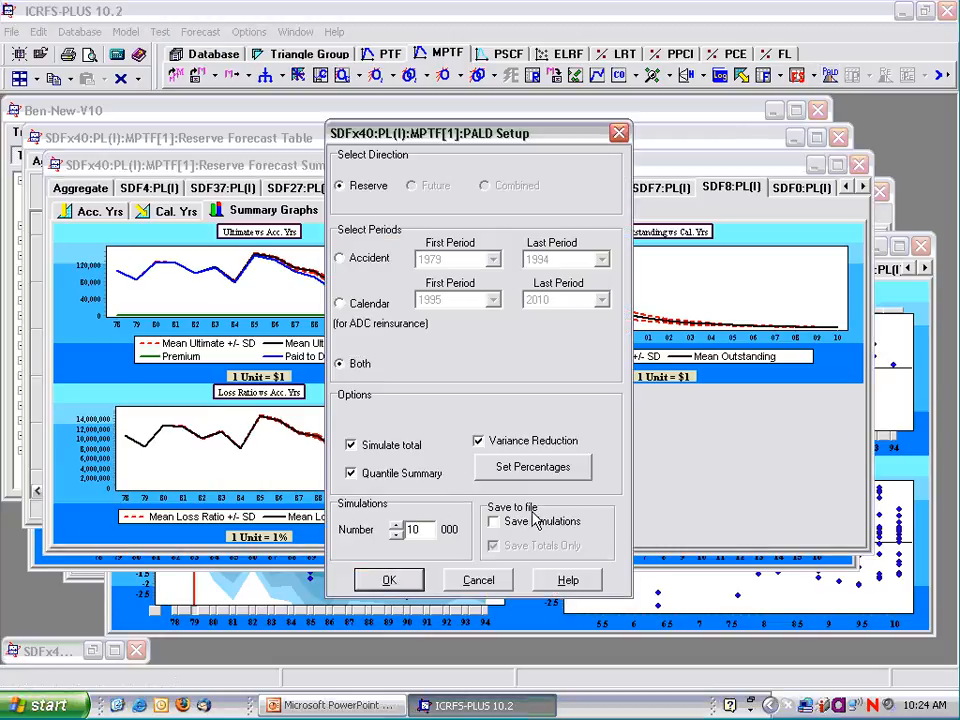
pyautogui.press('BackSpace')
pyautogui.press('Return')
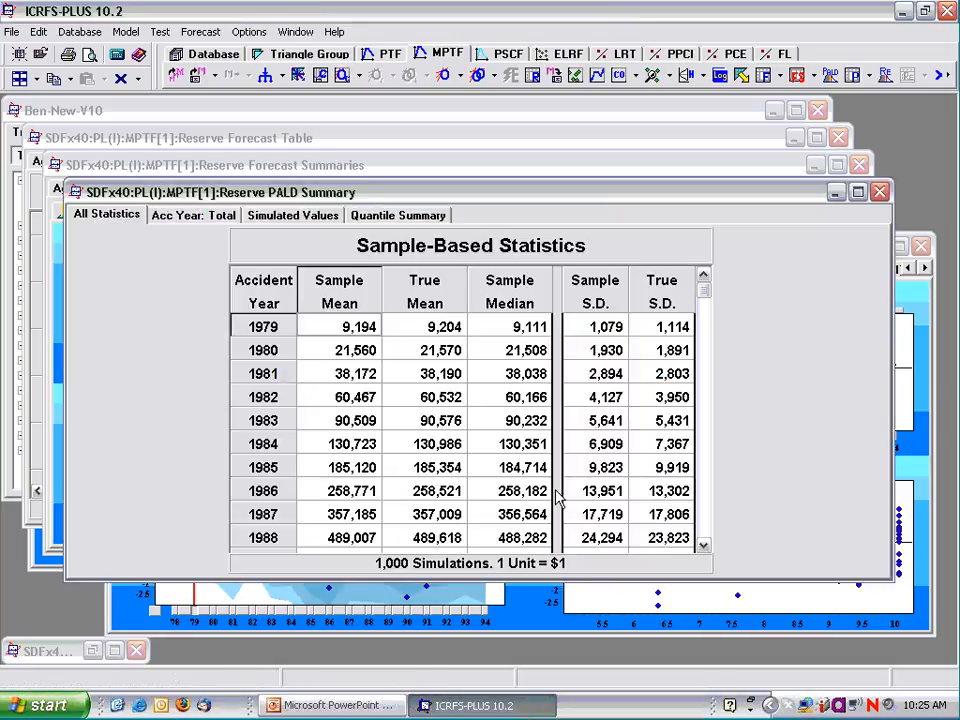
# Show the SDFx40 quantile and V-a-R table for the accident-year total, sorted in descending order
pyautogui.click(287, 216)
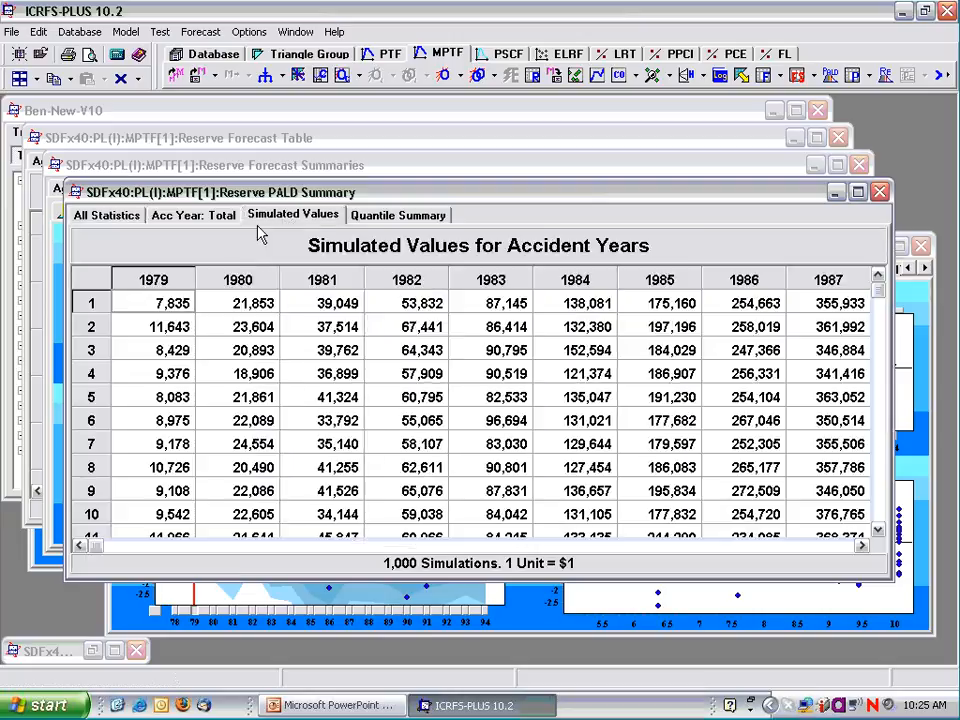
pyautogui.click(100, 219)
pyautogui.click(176, 219)
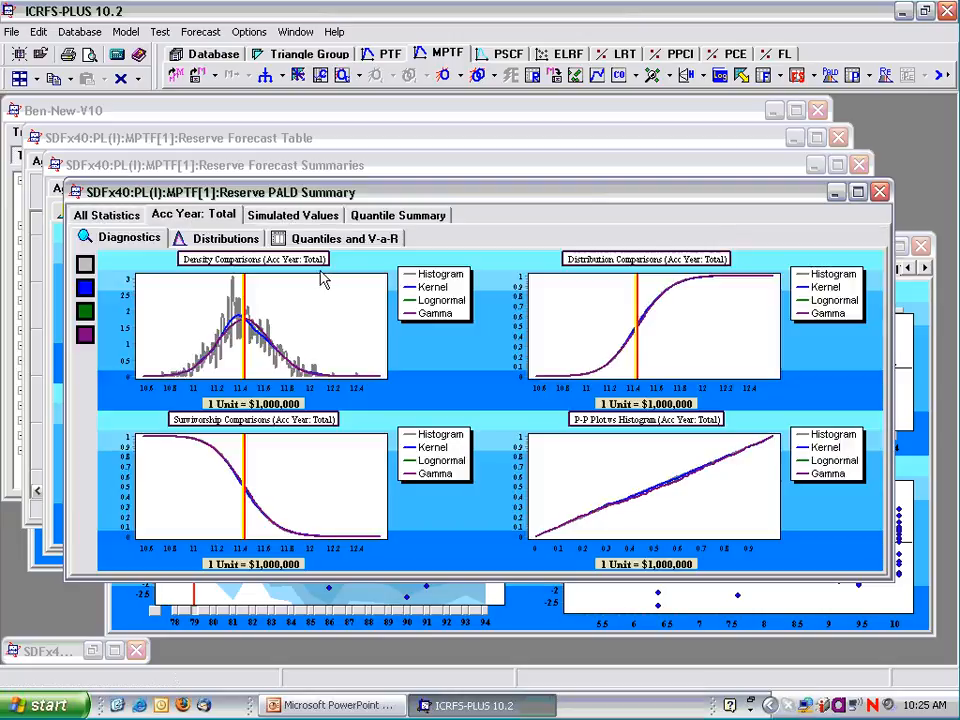
pyautogui.click(337, 243)
pyautogui.rightClick(437, 366)
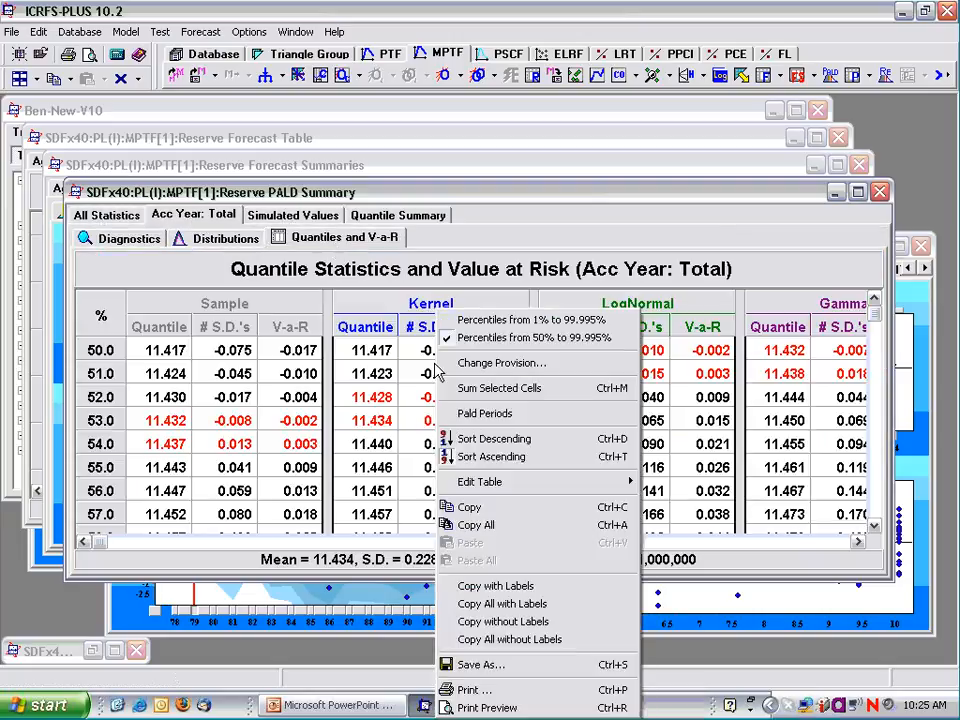
pyautogui.click(459, 439)
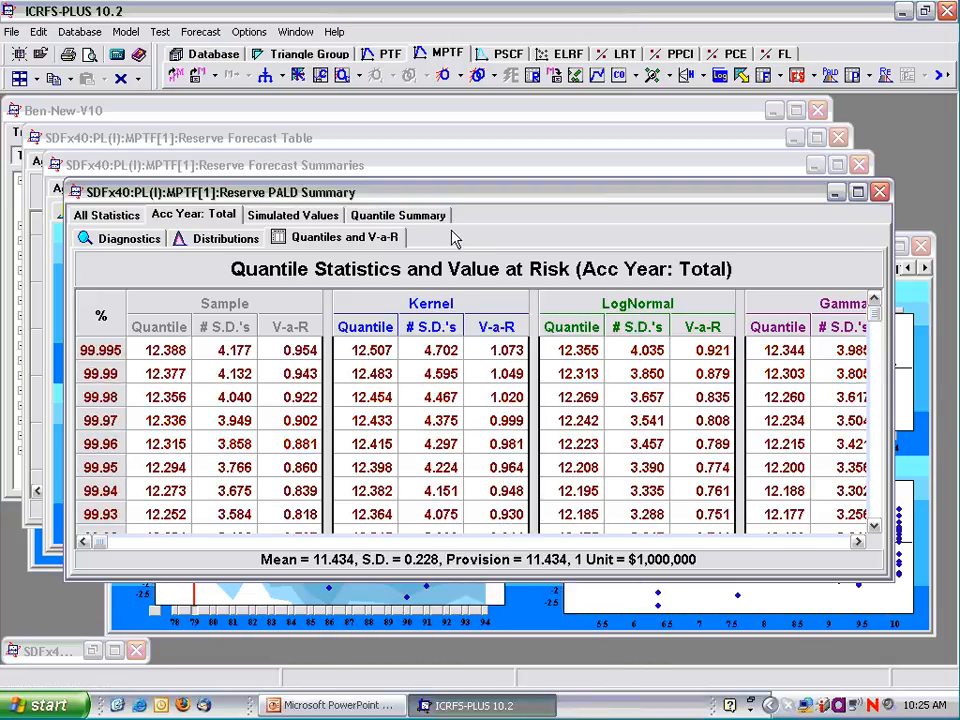
# Run the ADC analysis with the default combined layers and limits, and check the insurer and reinsurer totals
pyautogui.click(880, 78)
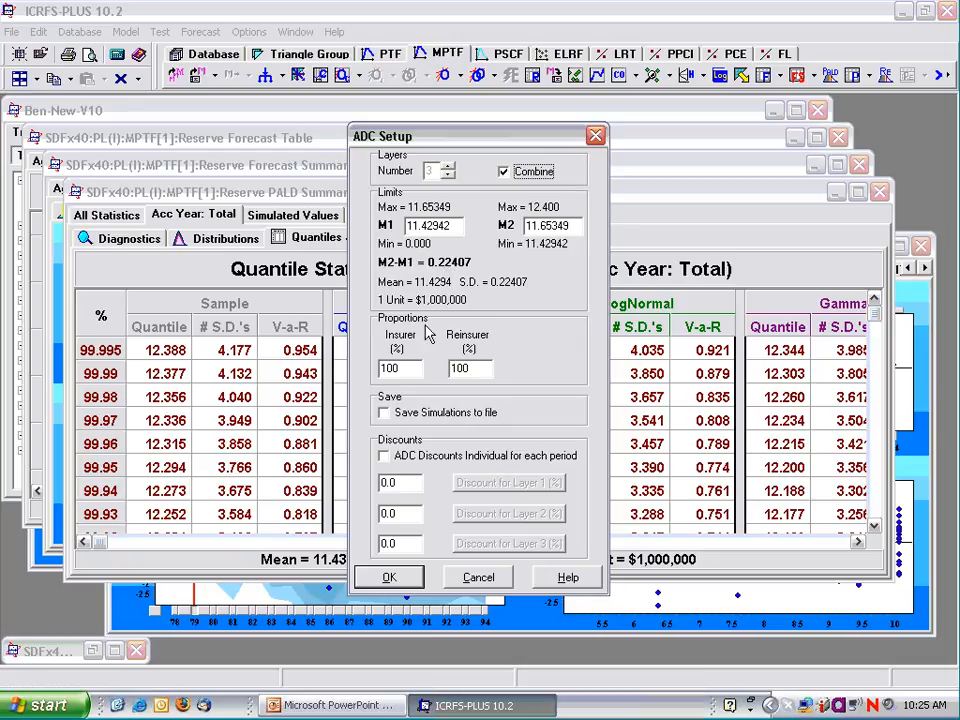
pyautogui.click(389, 578)
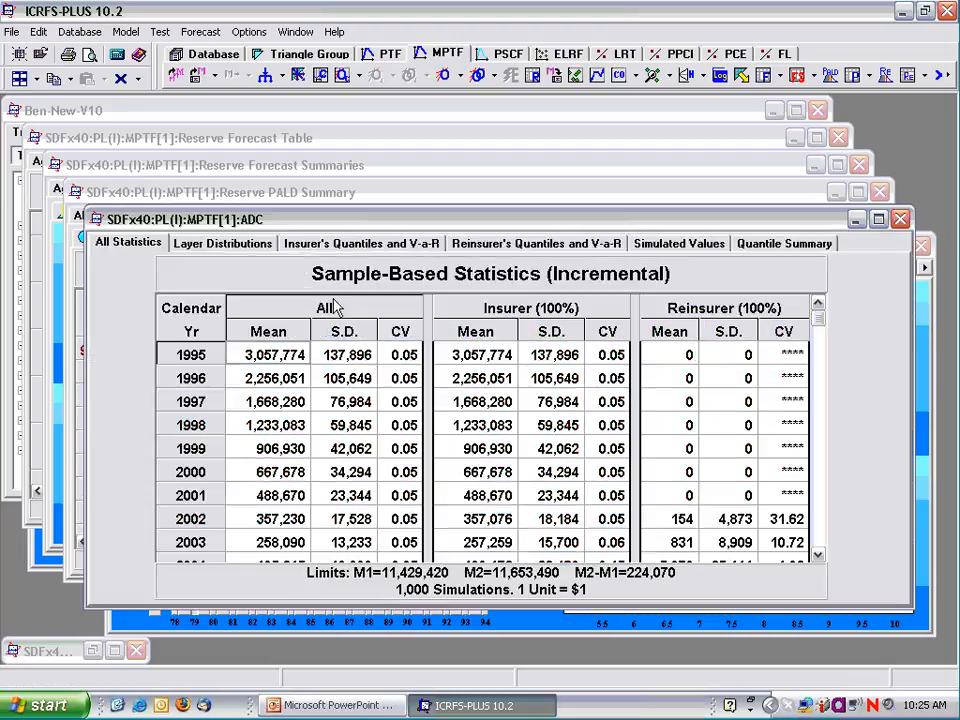
pyautogui.moveTo(818, 555); pyautogui.dragTo(817, 558)
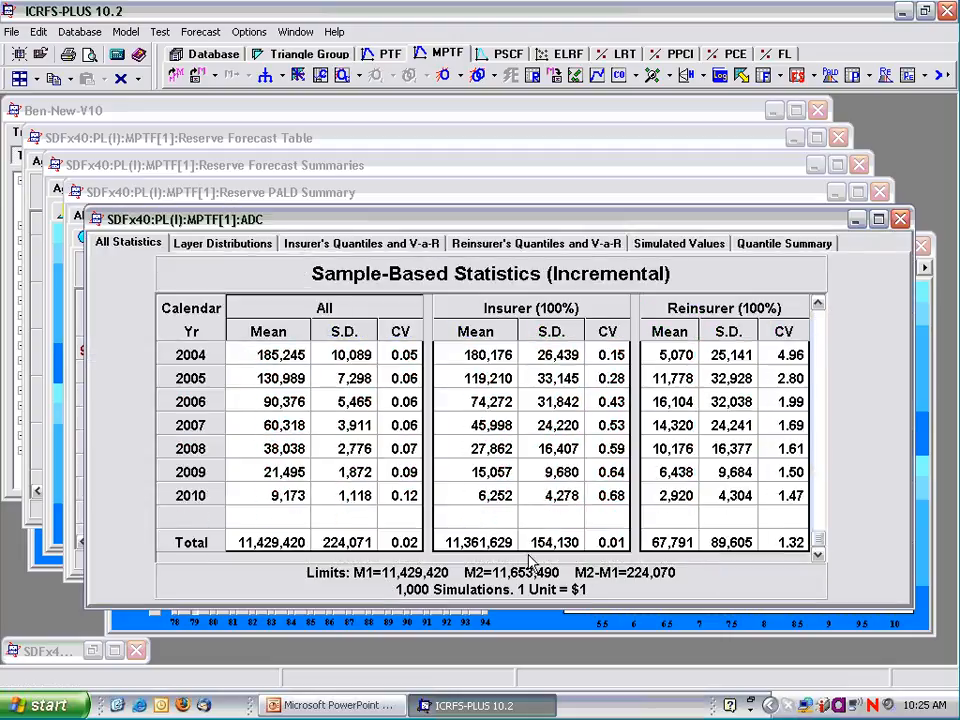